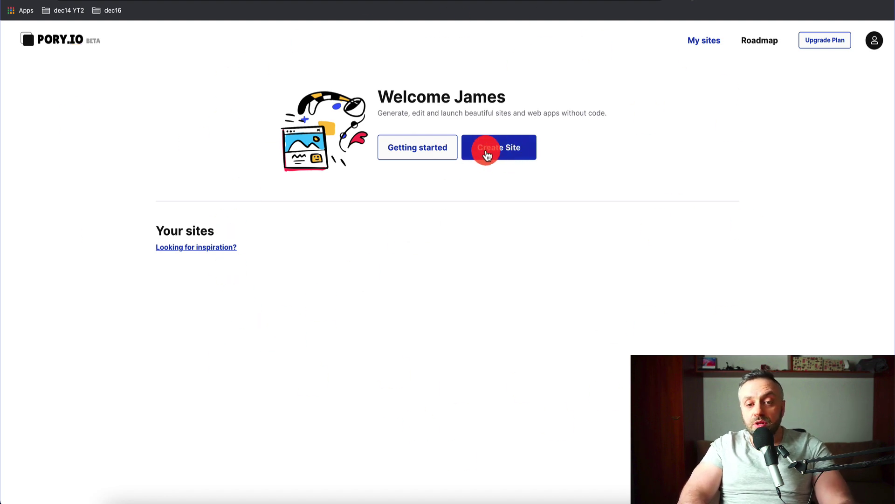
Start a new site and choose the Procreate Brushes template from the gallery.
left_click(506, 152)
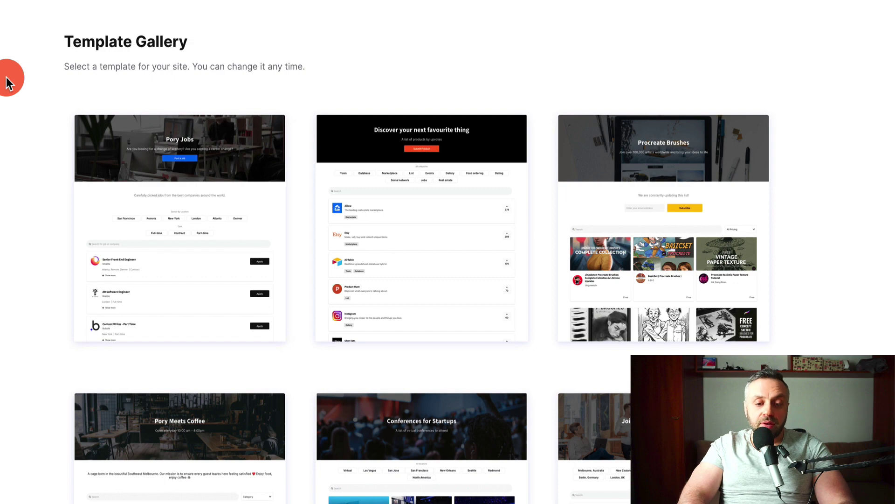
scroll(7, 84, "down", 3)
scroll(6, 84, "up", 3)
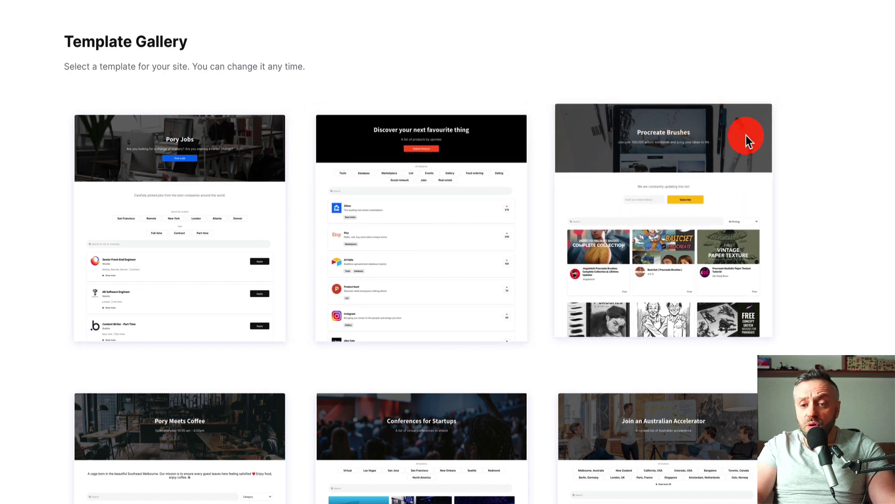
scroll(628, 217, "down", 3)
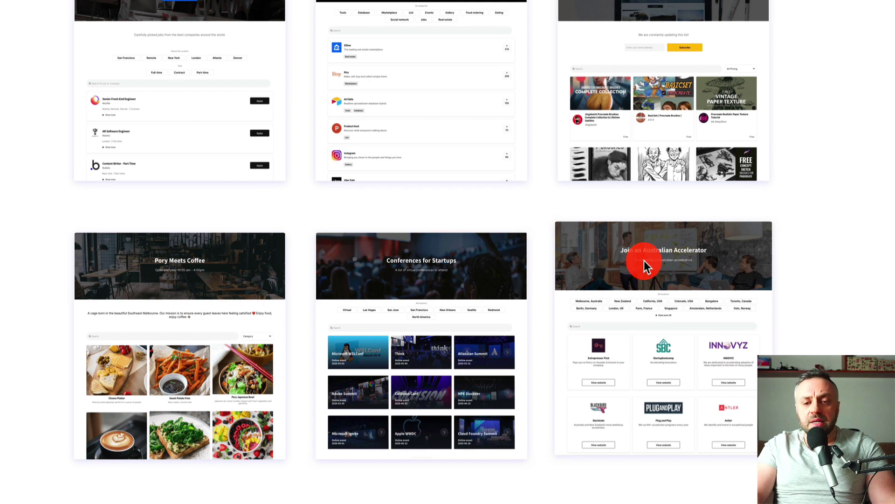
scroll(645, 260, "up", 4)
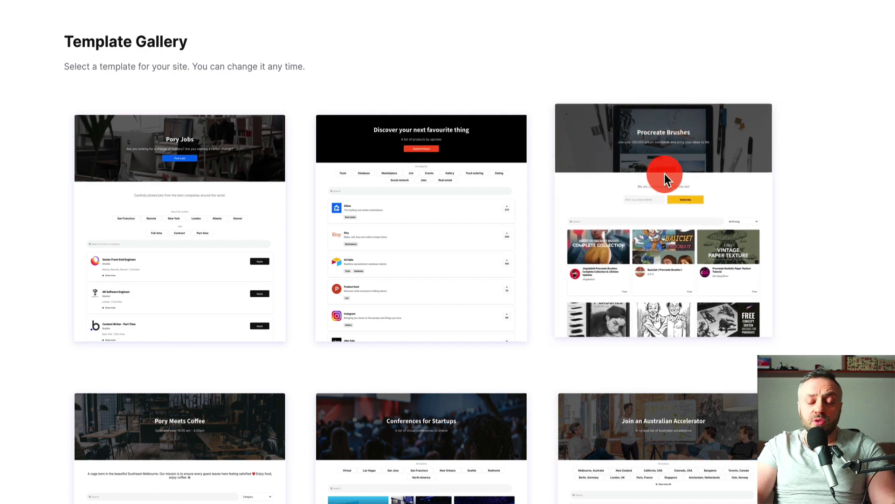
left_click(641, 178)
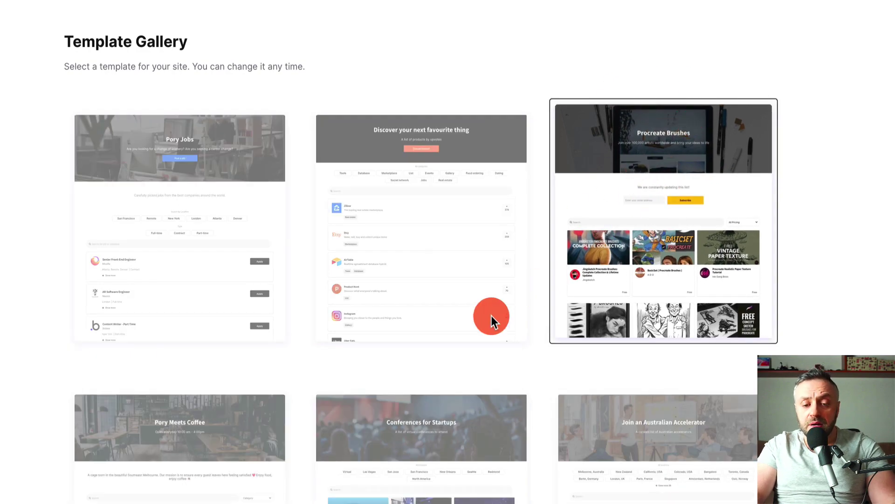
scroll(491, 315, "down", 3)
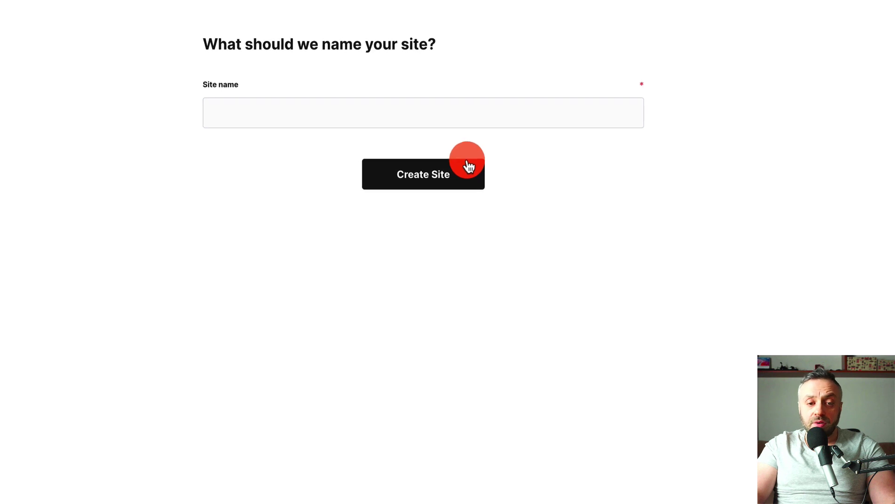
Name the site "Best Tech Gift Ideas for 2020" and create it.
left_click(362, 115)
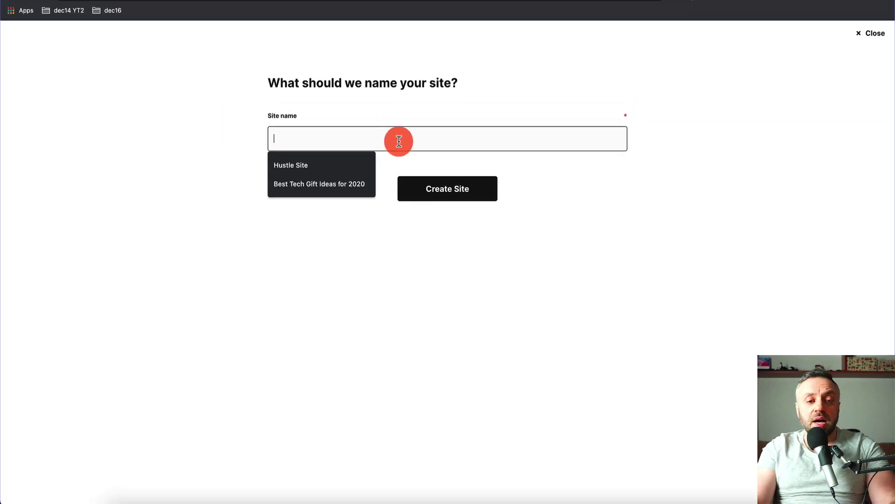
key("Down")
key("Down")
key("Return")
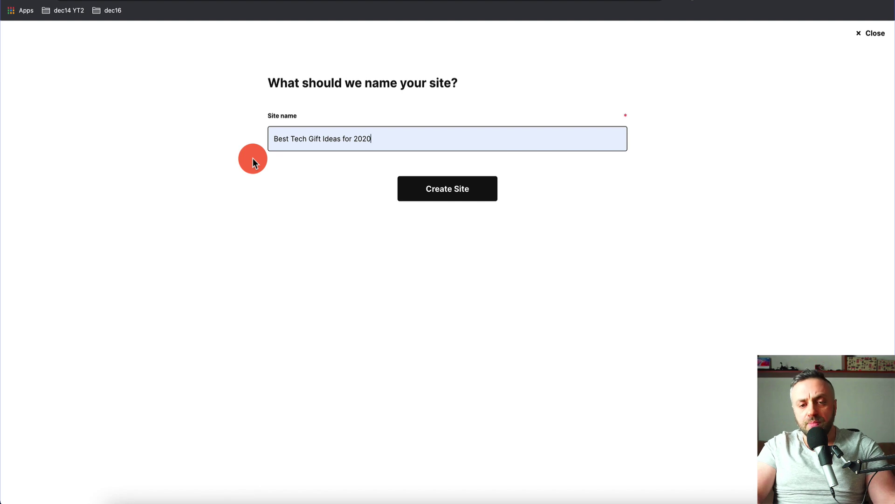
left_click(450, 193)
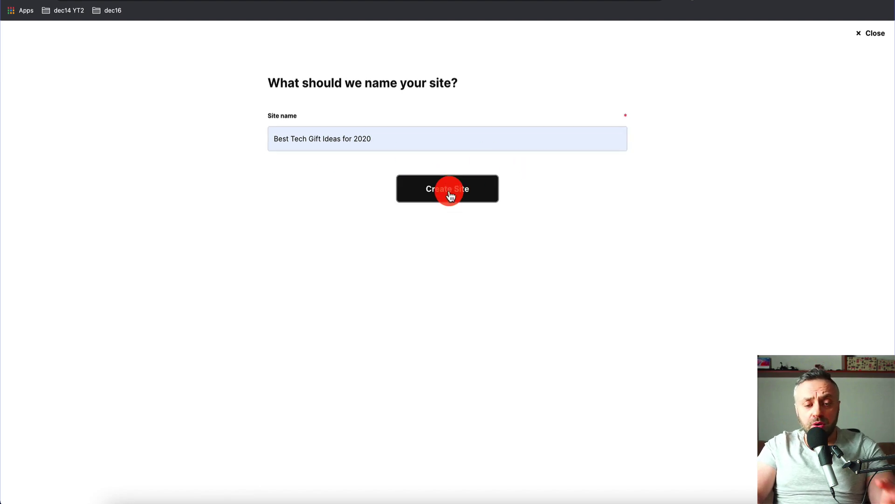
left_click(450, 192)
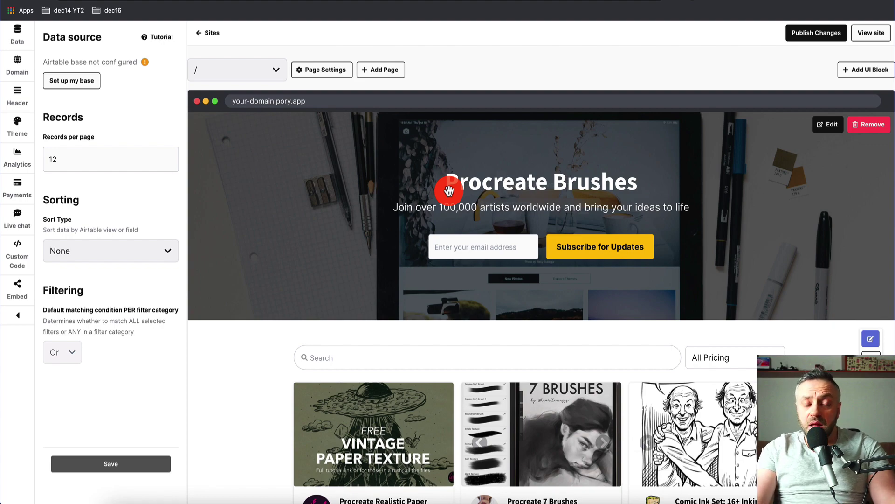
Examine the template's hero banner, search bar and product cards in the site editor's page preview.
scroll(260, 402, "down", 10)
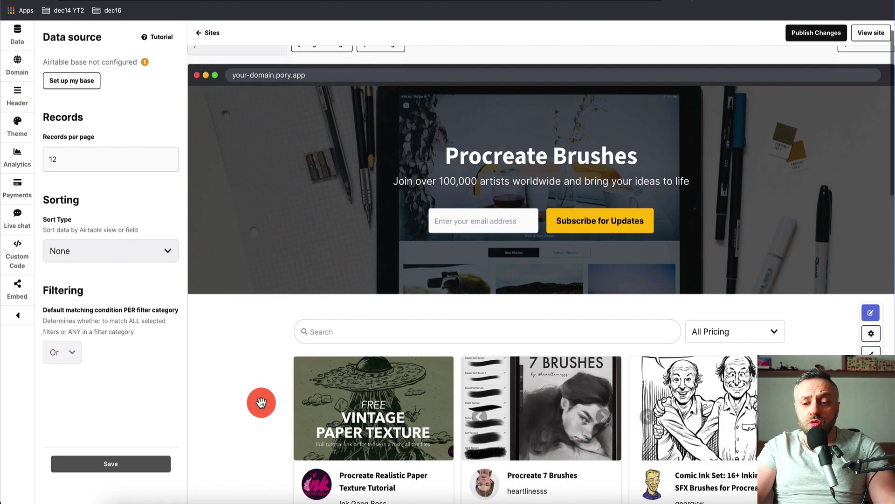
scroll(261, 402, "up", 10)
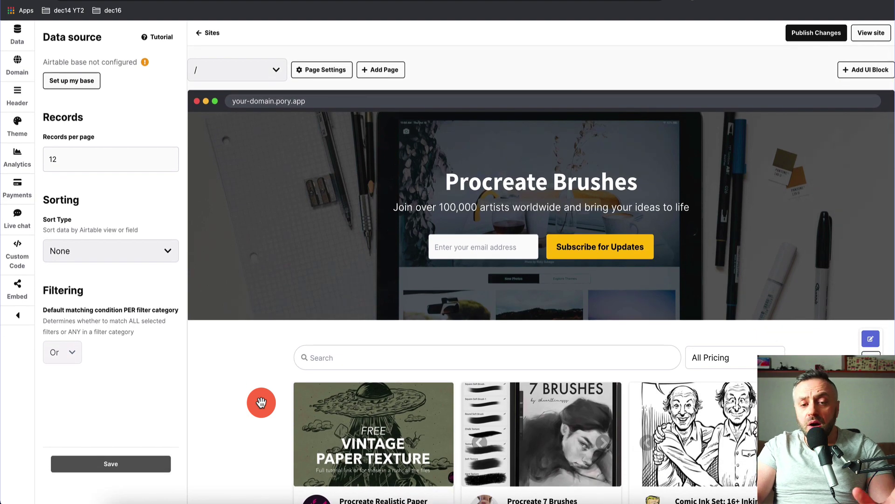
mouse_move(317, 199)
scroll(318, 200, "down", 7)
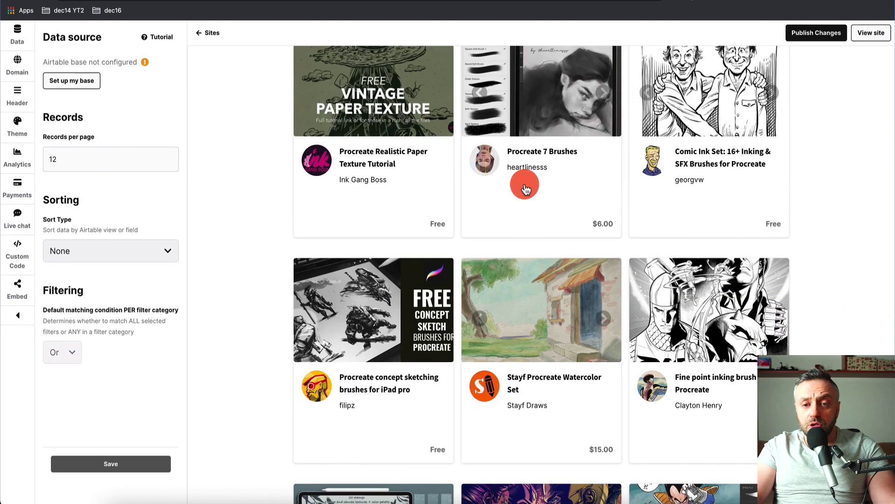
scroll(523, 184, "up", 7)
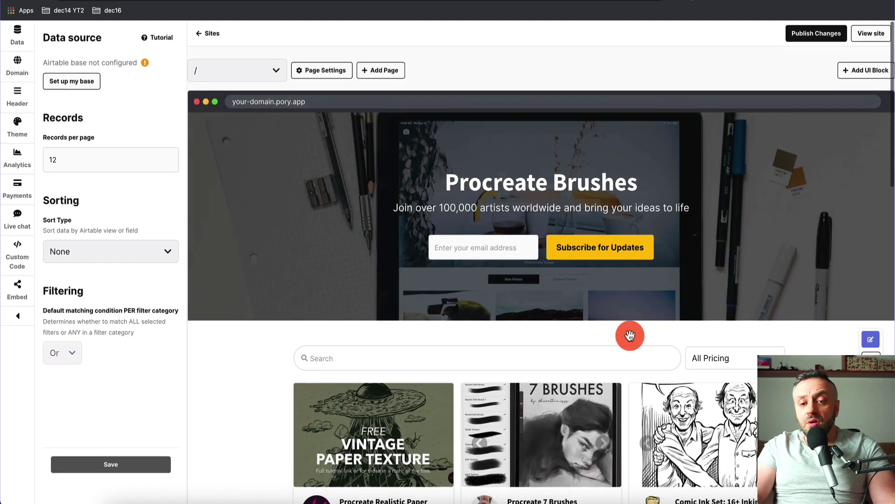
mouse_move(392, 334)
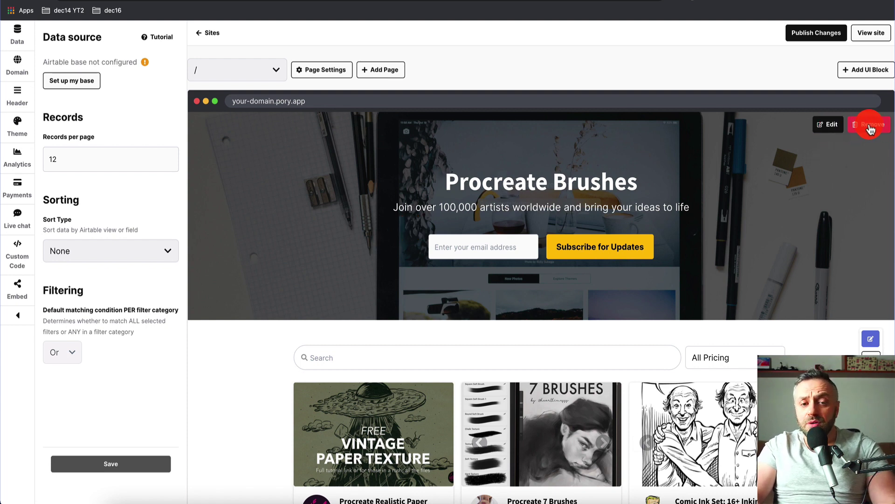
scroll(320, 316, "down", 7)
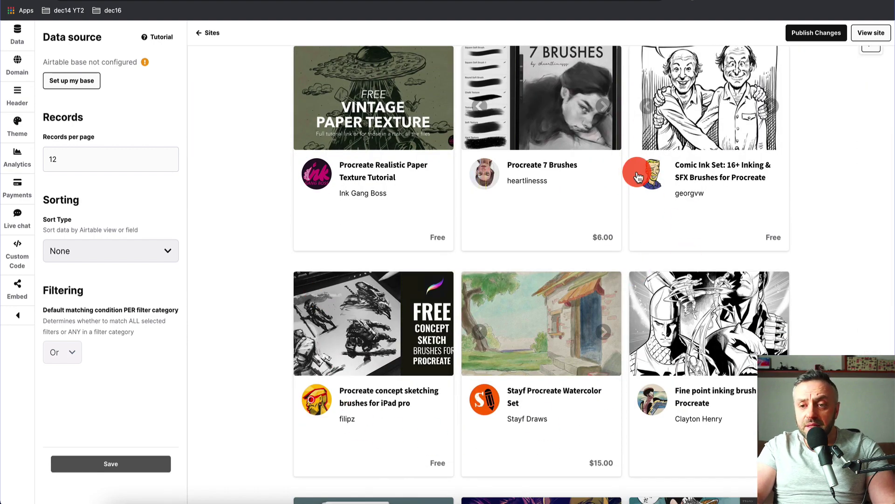
scroll(606, 172, "up", 8)
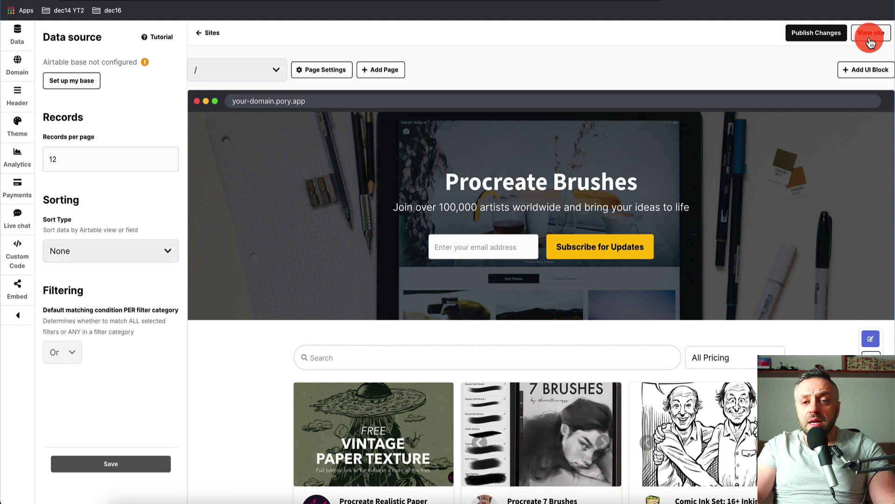
Create the free pory.app domain "techgifts" for the site and open the live site.
left_click(870, 34)
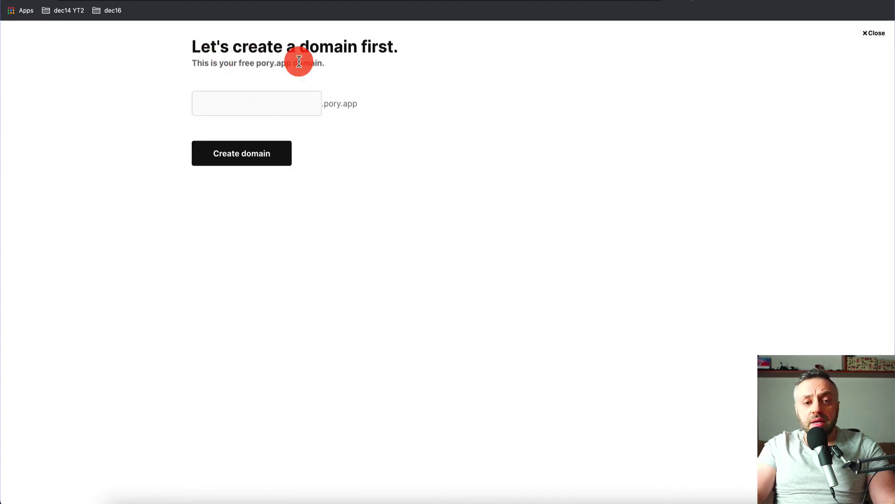
left_click(278, 102)
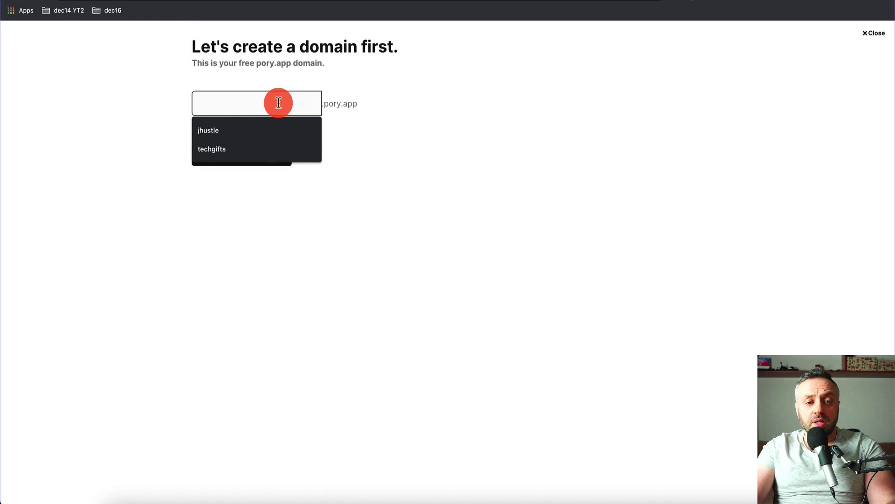
left_click(242, 148)
left_click(271, 160)
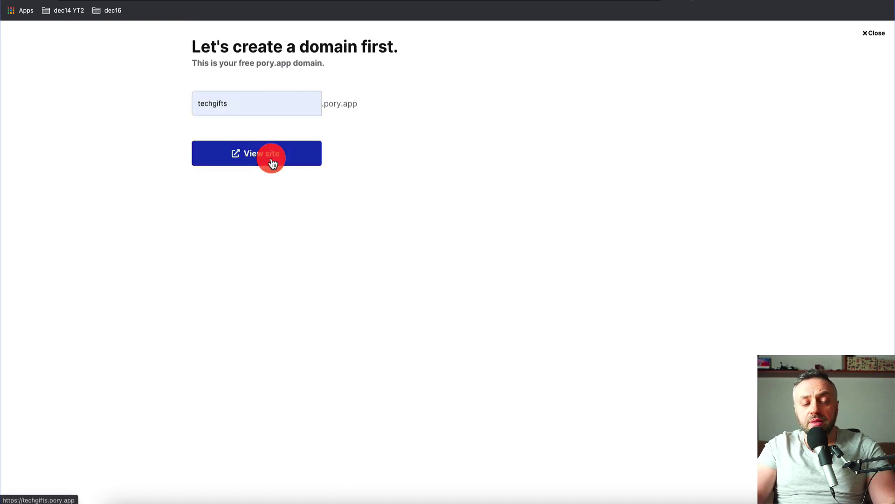
left_click(273, 161)
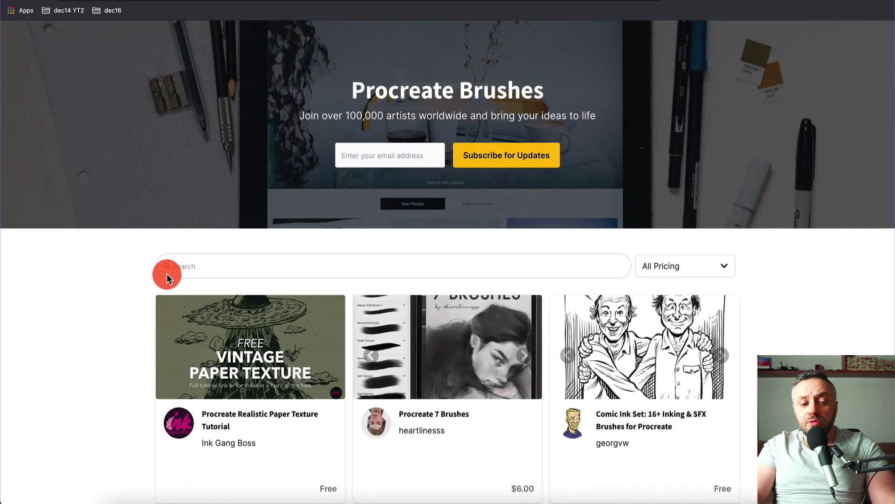
Look through the live site's brush listings, check the Procreate Realistic Paper Texture Tutorial card, and return to the site editor.
scroll(167, 274, "down", 5)
scroll(167, 275, "down", 10)
scroll(166, 275, "up", 15)
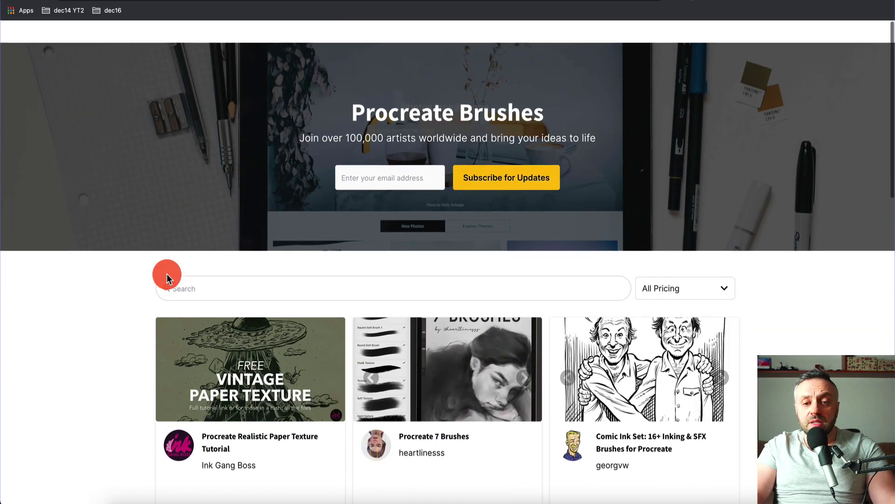
scroll(166, 274, "down", 7)
scroll(167, 273, "up", 3)
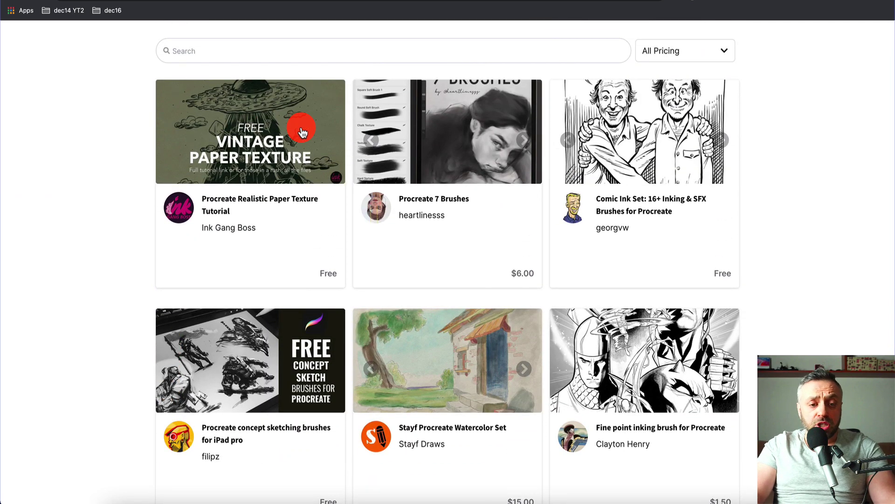
left_click(315, 180)
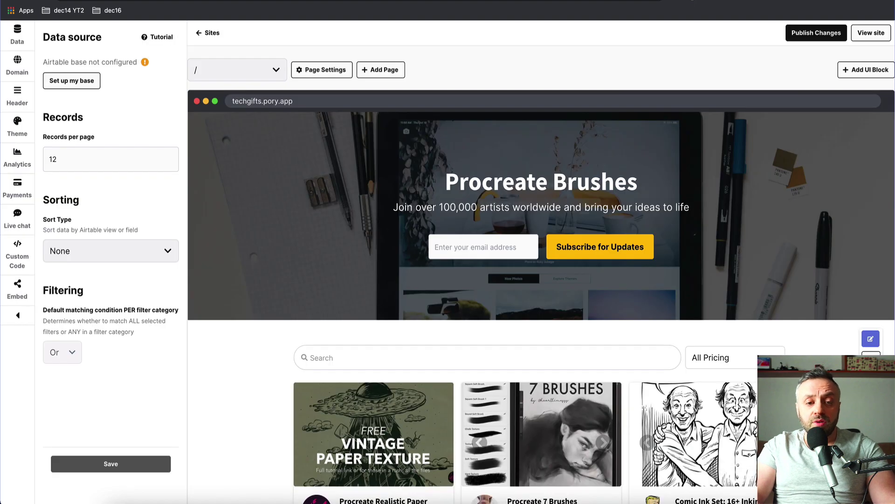
left_click(574, 257)
left_click(528, 134)
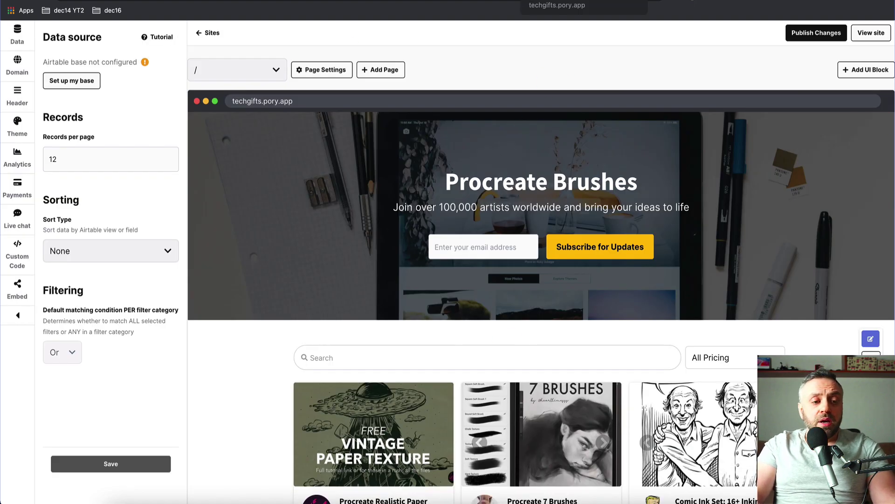
left_click(161, 52)
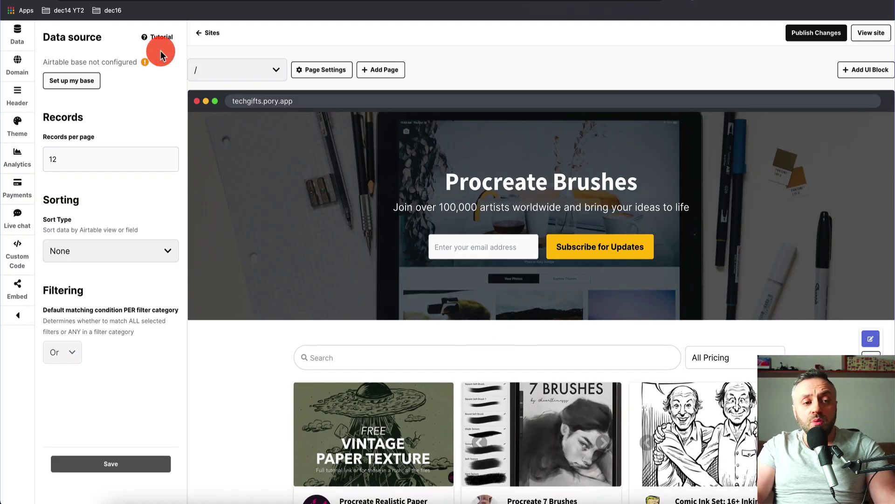
Set up the site's Airtable data source by copying Pory's template base into My First Workspace in Airtable.
left_click(76, 82)
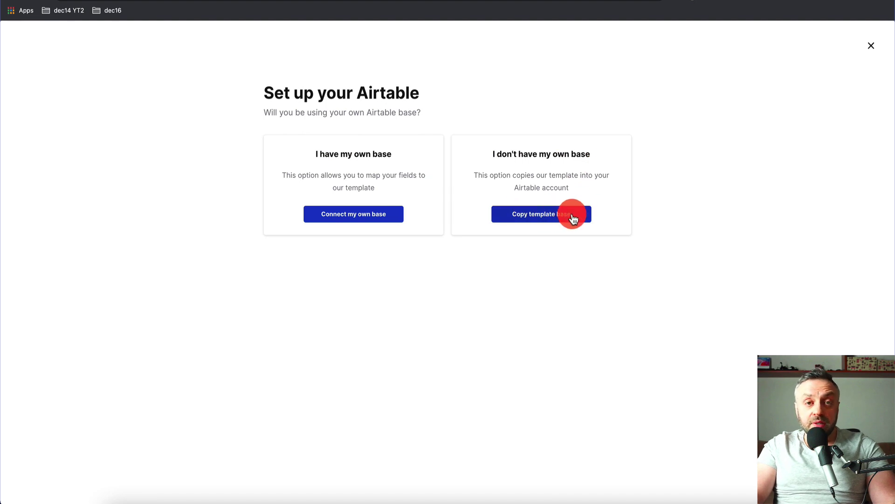
left_click(555, 220)
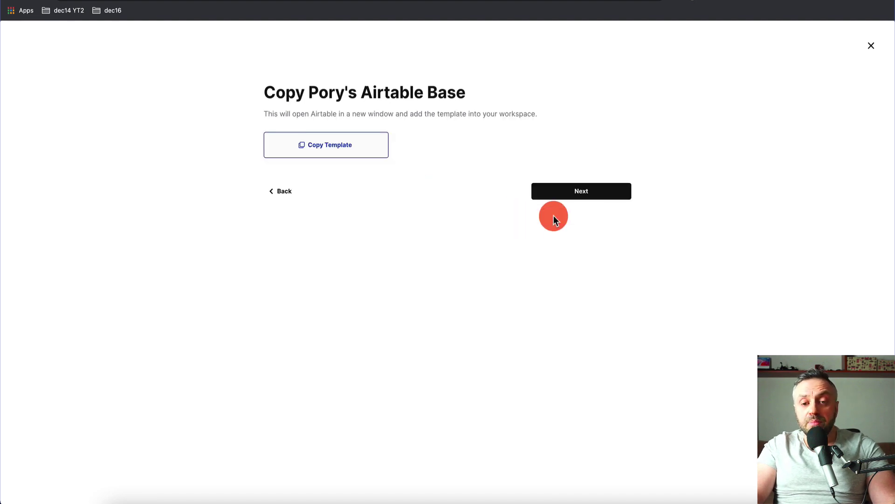
left_click(329, 148)
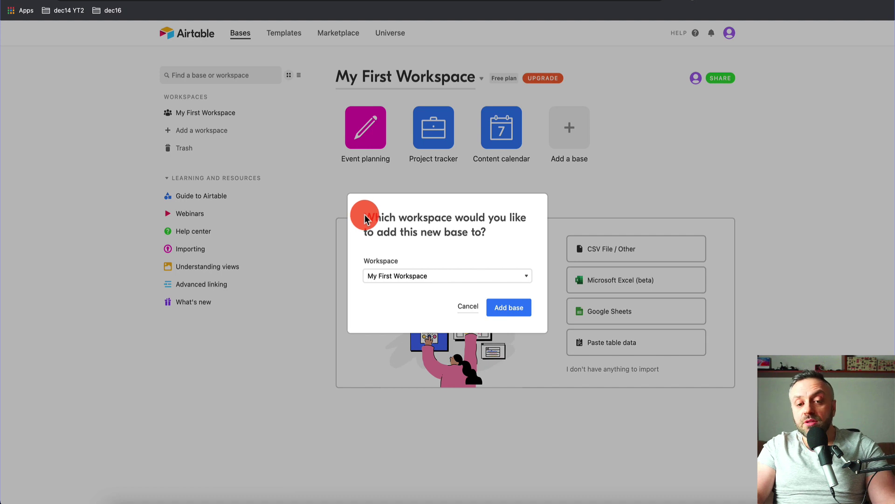
left_click(462, 276)
left_click(463, 279)
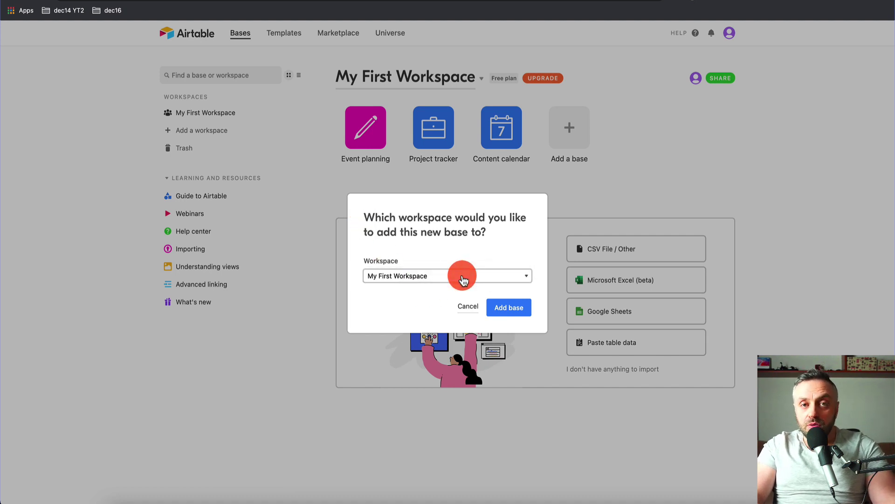
left_click(500, 306)
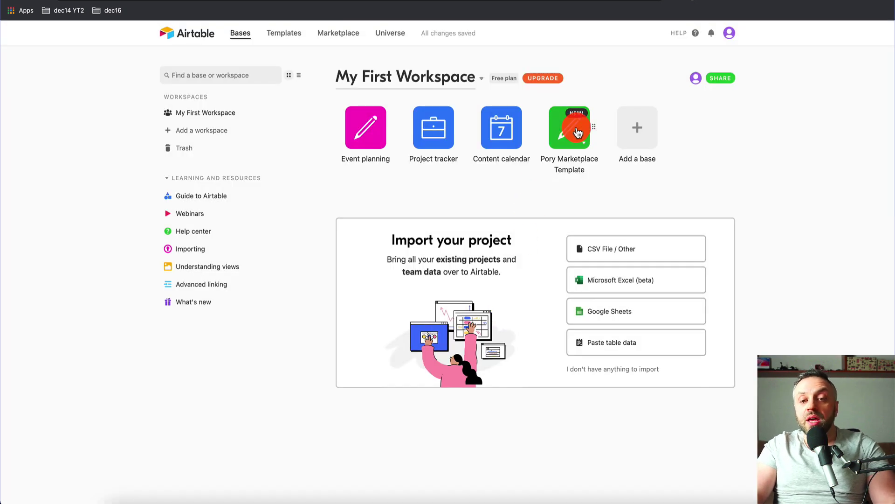
Open the Pory Marketplace Template base and examine its site-content, Filters and Form tables.
left_click(571, 135)
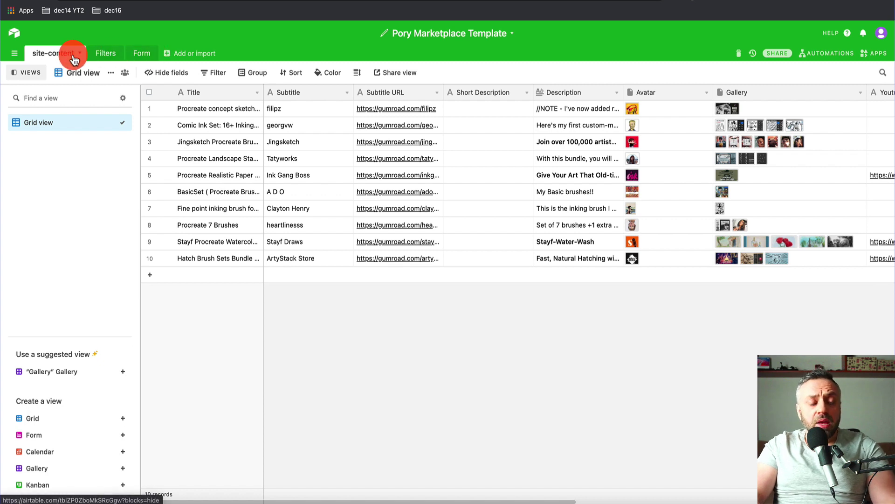
left_click(105, 52)
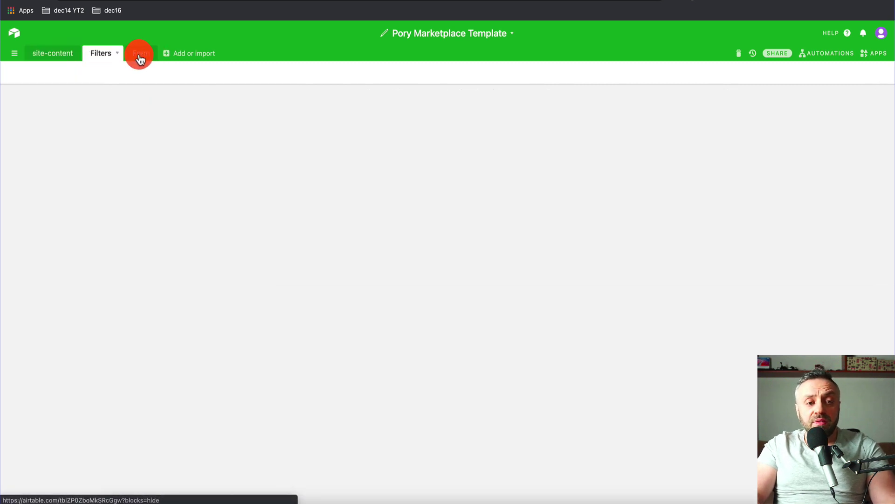
left_click(143, 55)
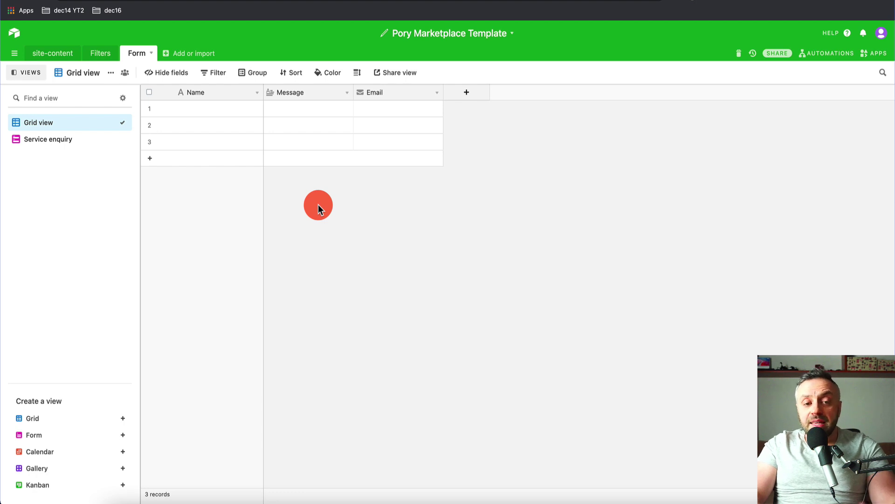
left_click(107, 56)
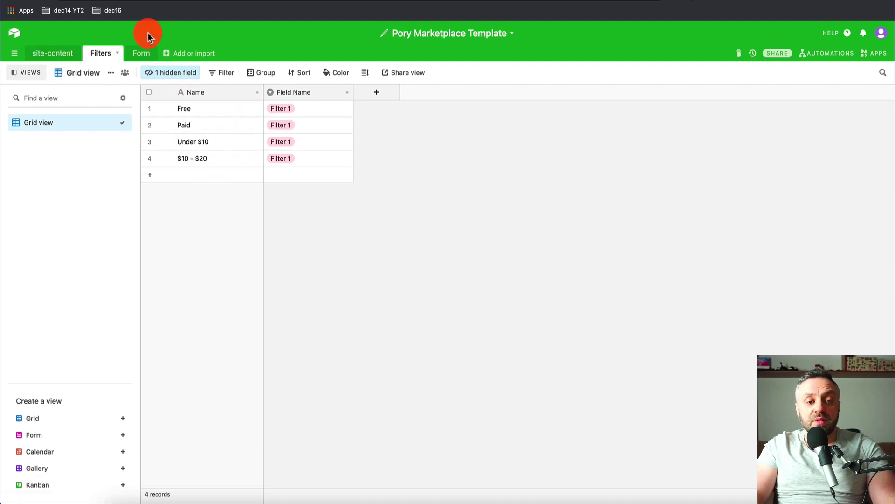
Examine the fields of the site-content table and compare them with the brush listings on the live site.
left_click(63, 60)
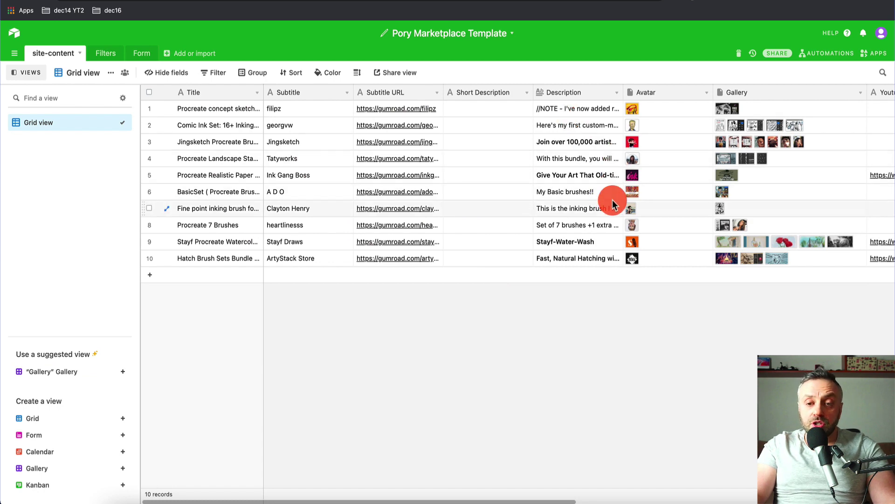
scroll(612, 200, "right", 5)
scroll(590, 197, "right", 15)
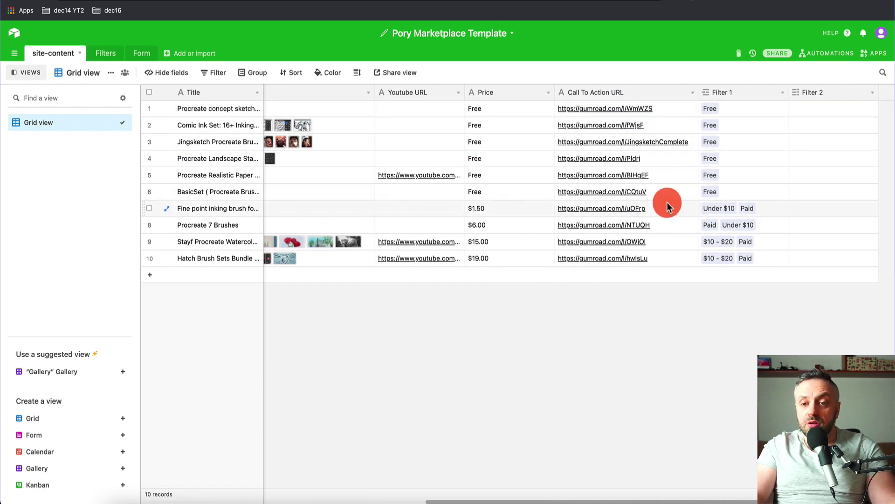
scroll(738, 198, "left", 20)
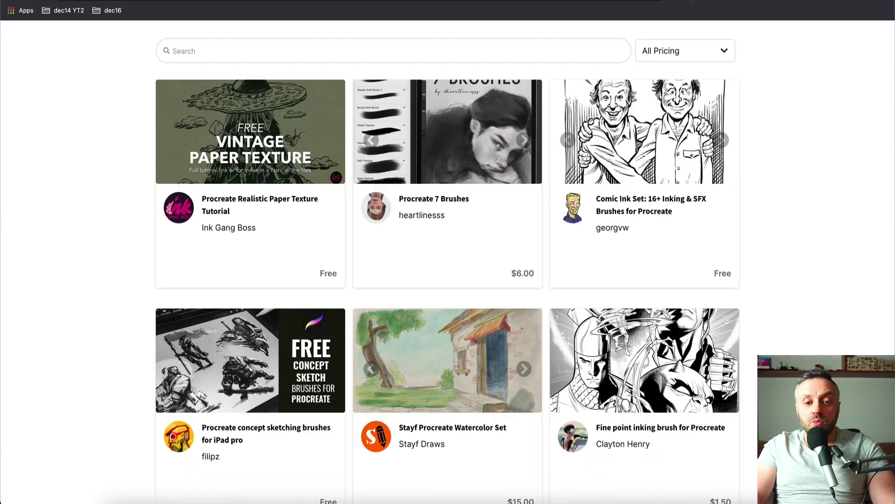
scroll(379, 160, "up", 5)
scroll(382, 161, "down", 6)
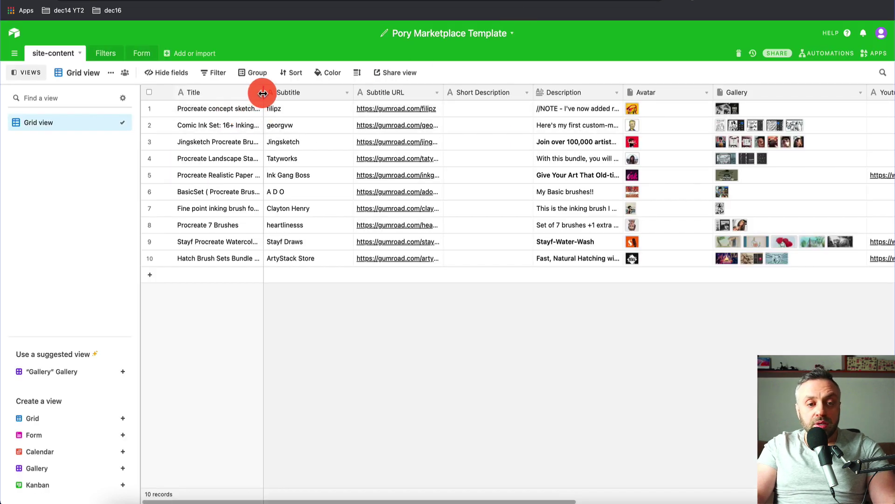
Widen the site-content table's Title column to fit the long titles and check the fields of the Procreate Realistic Paper Texture Tutorial record.
left_click_drag(263, 93, 343, 93)
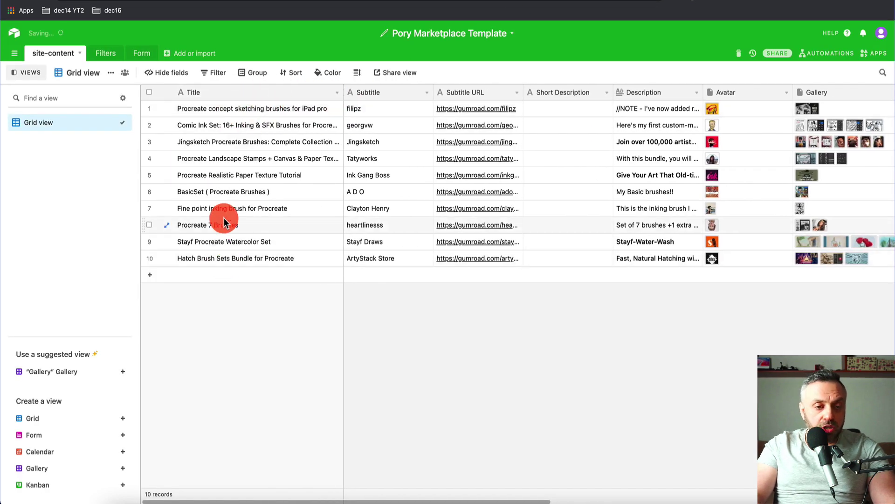
left_click(228, 177)
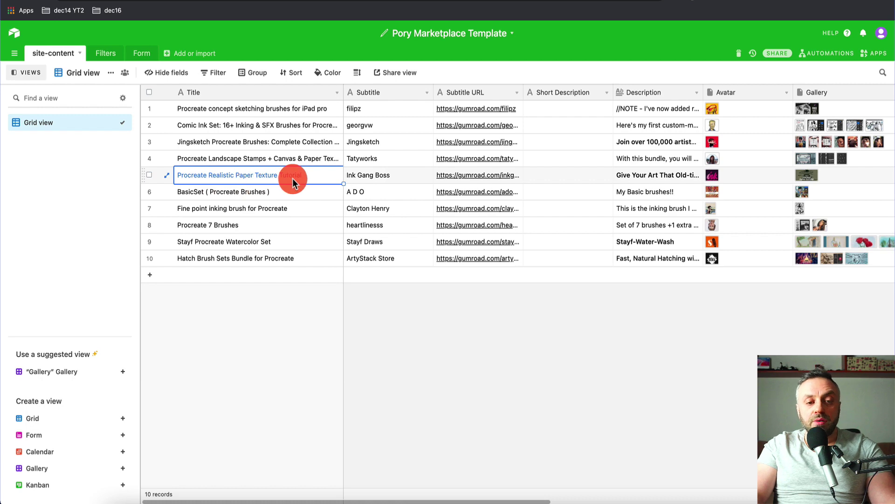
left_click(393, 176)
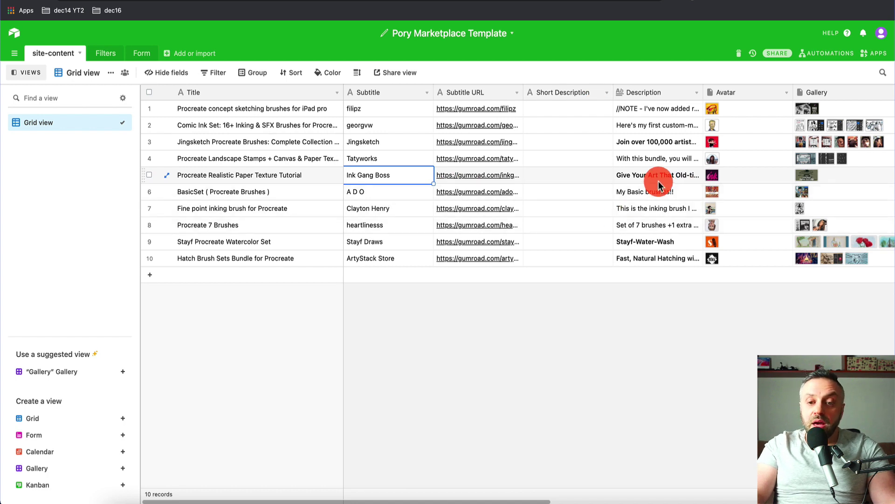
scroll(665, 179, "right", 5)
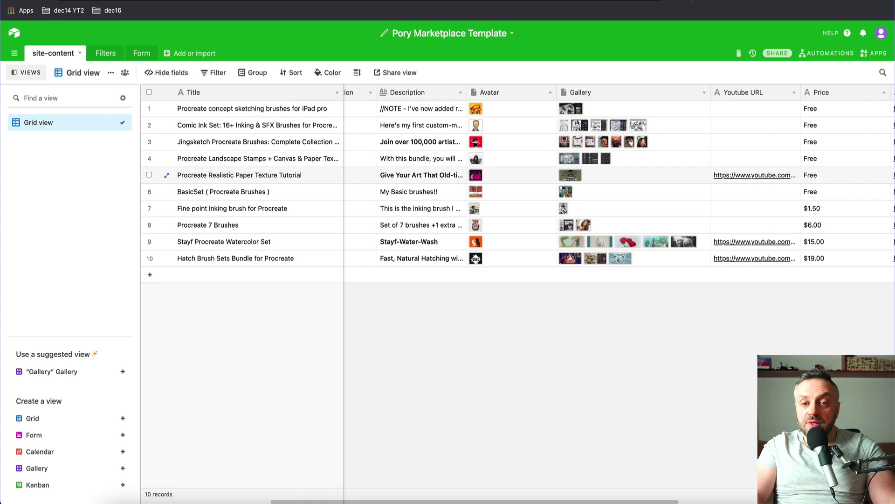
Compare the live site's listing cards with the Avatar, Gallery, Price and Call To Action URL fields in the site-content table.
left_click(600, 9)
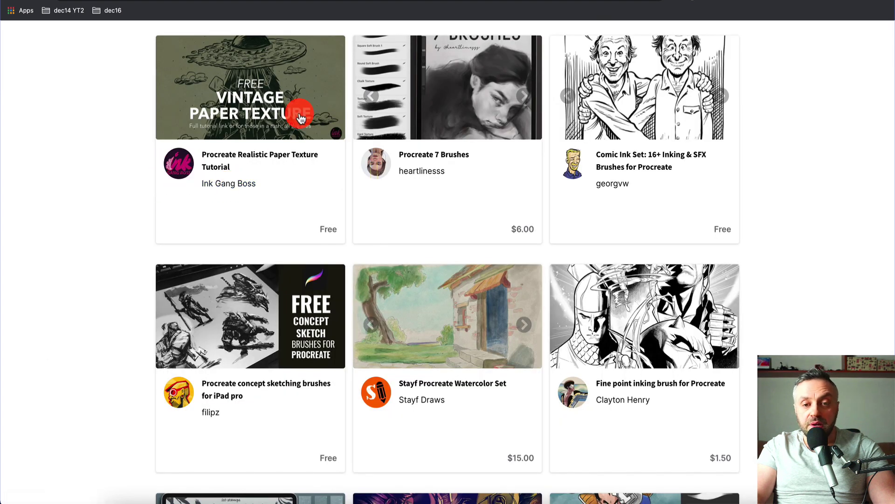
left_click(566, 225)
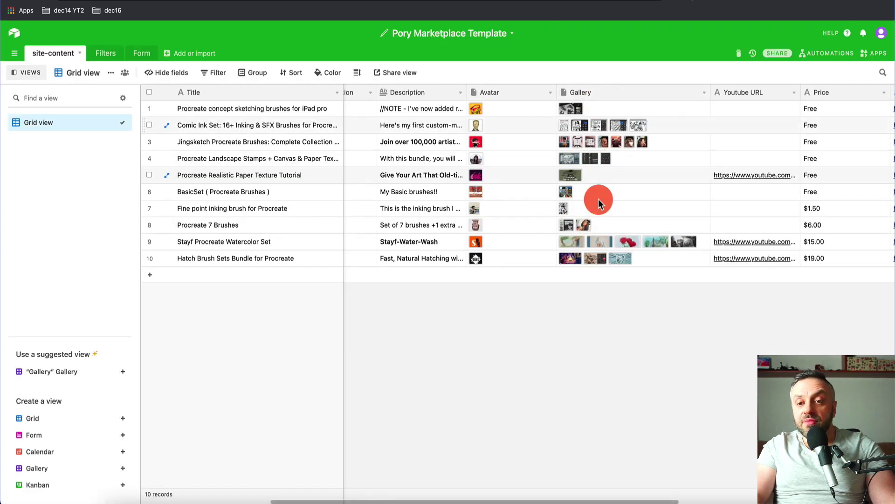
left_click(595, 264)
left_click(649, 210)
scroll(649, 208, "right", 6)
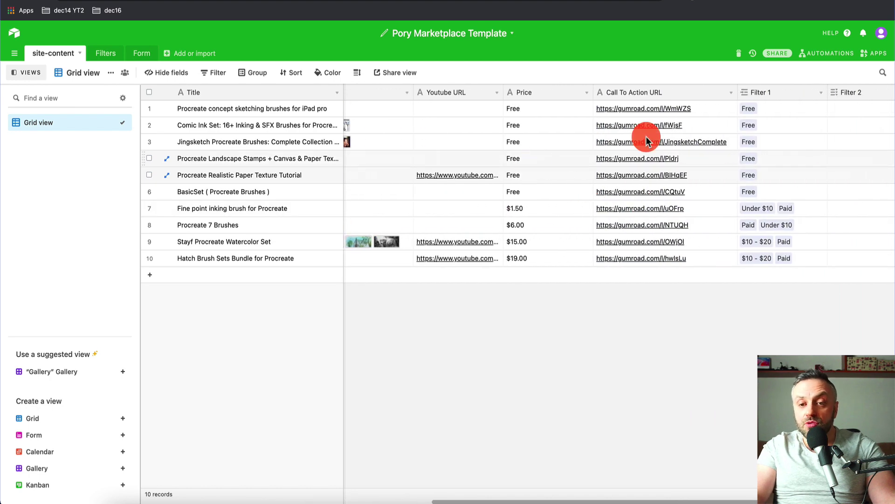
scroll(711, 157, "left", 6)
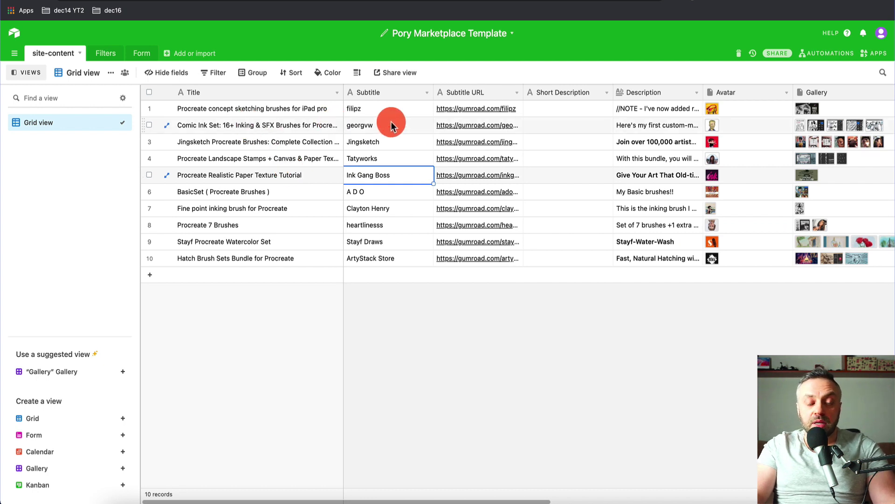
scroll(583, 217, "right", 3)
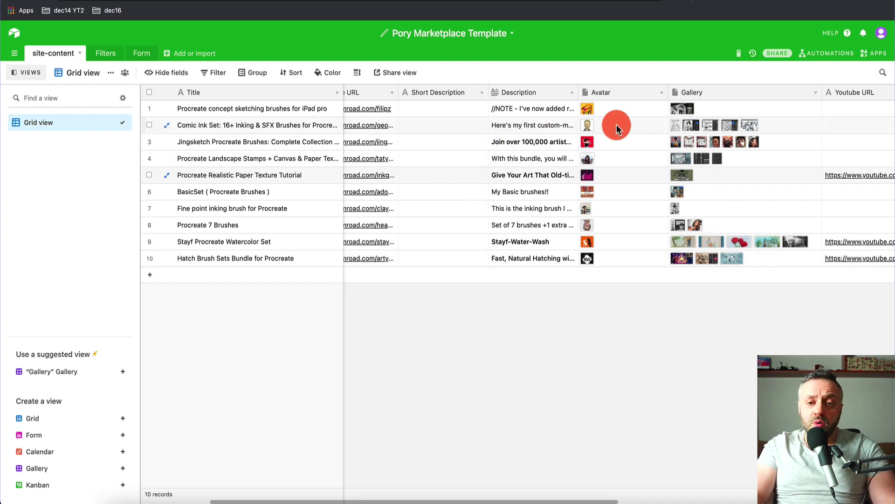
scroll(635, 176, "right", 4)
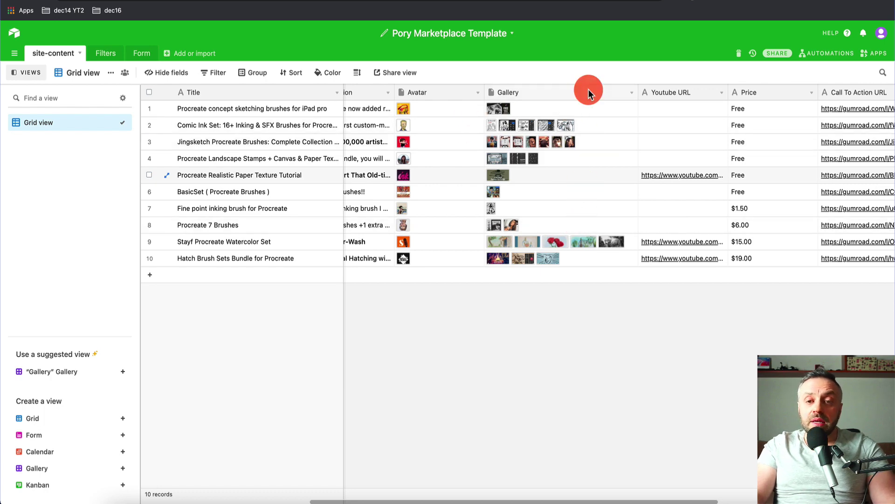
On the live site, view the Procreate Realistic Paper Texture Tutorial listing's video, image and description, and close its details.
key("ctrl+Tab")
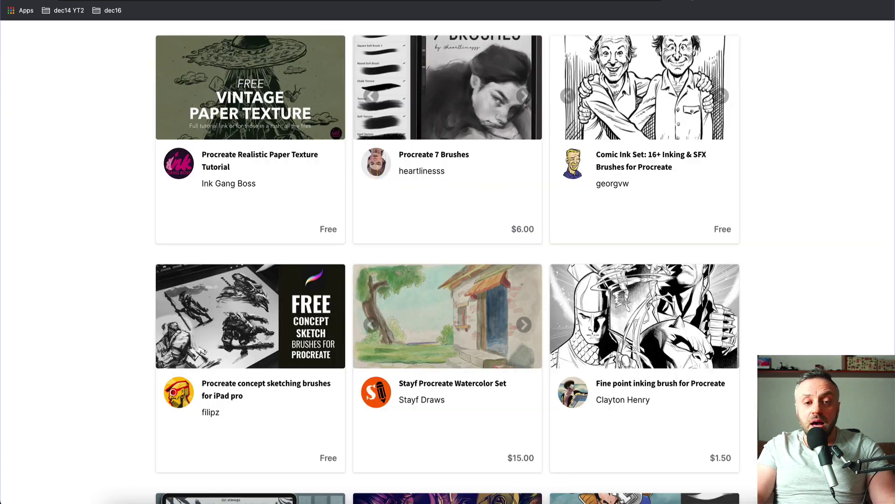
left_click(267, 86)
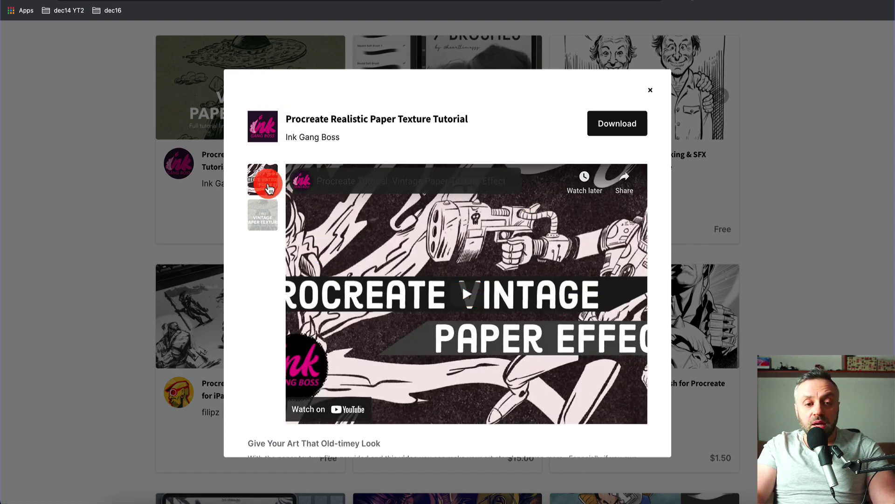
left_click(266, 212)
left_click(264, 178)
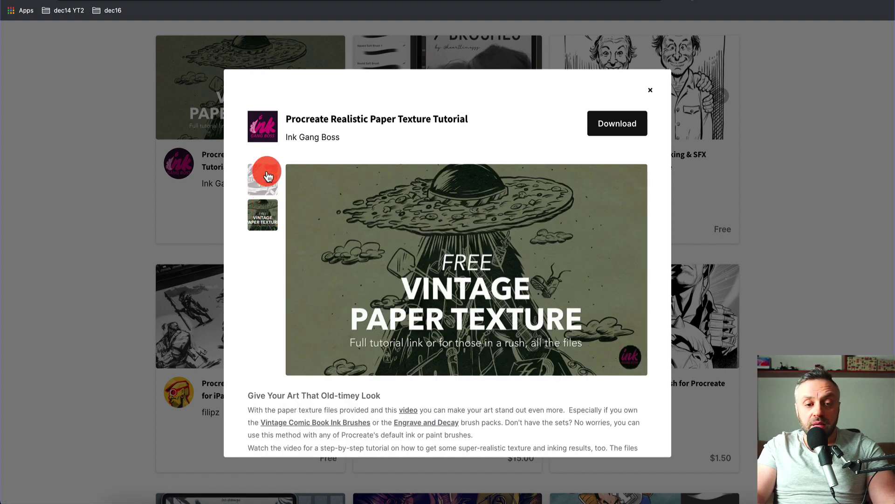
left_click(268, 214)
scroll(466, 265, "down", 5)
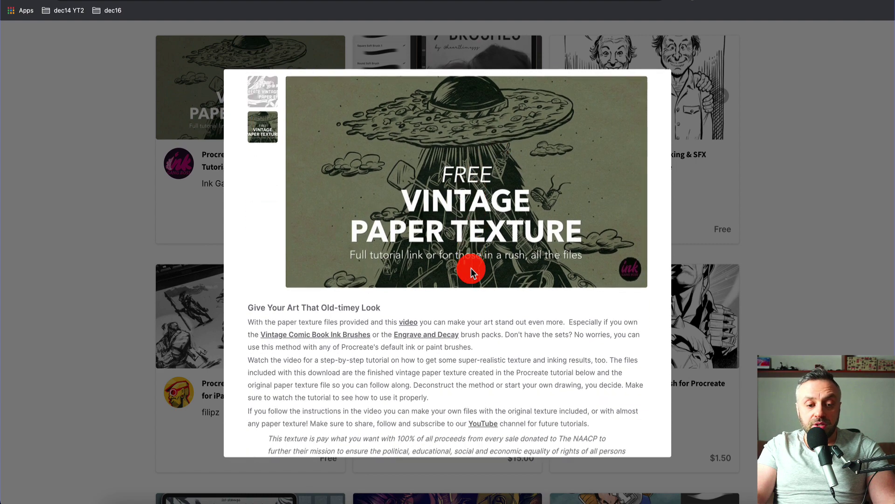
scroll(415, 274, "up", 5)
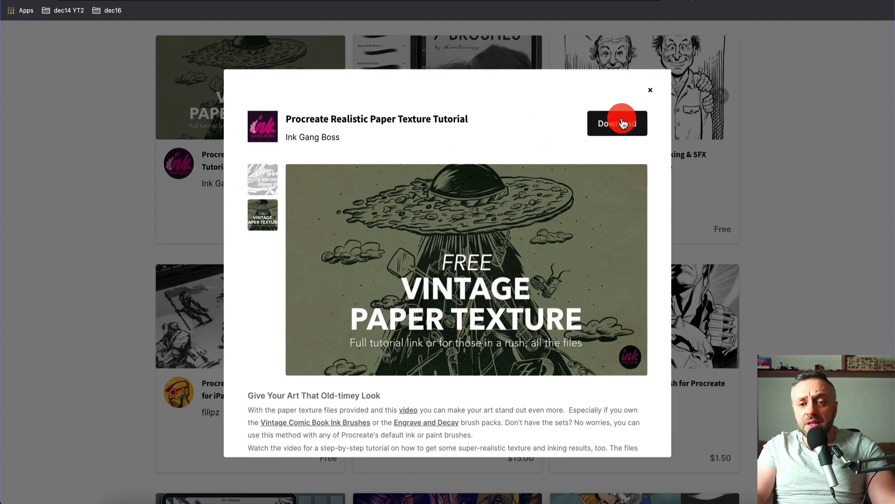
left_click(653, 92)
Browse the live listings, view both gallery images of the Procreate 7 Brushes listing, and close its details.
scroll(819, 144, "up", 5)
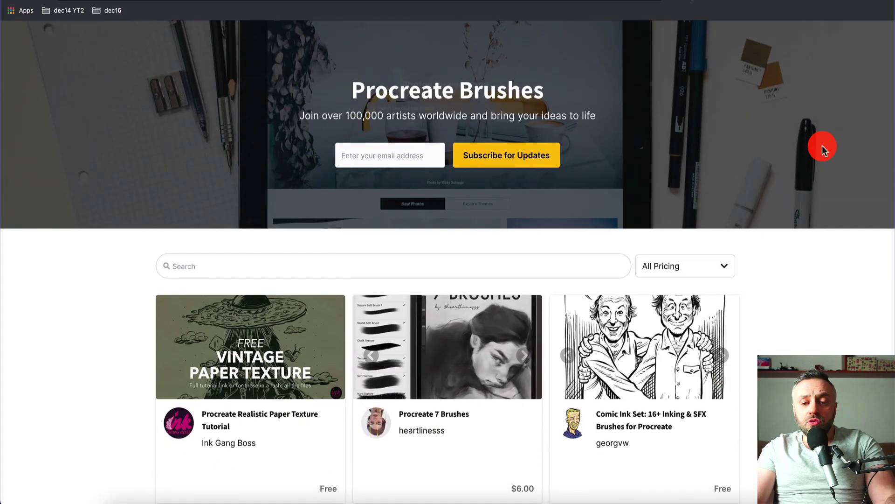
scroll(615, 223, "down", 4)
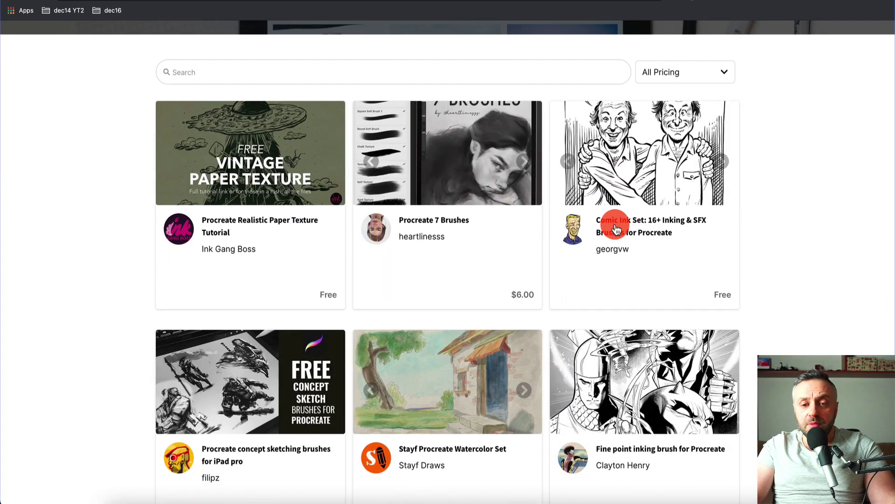
scroll(306, 174, "down", 2)
scroll(348, 141, "up", 2)
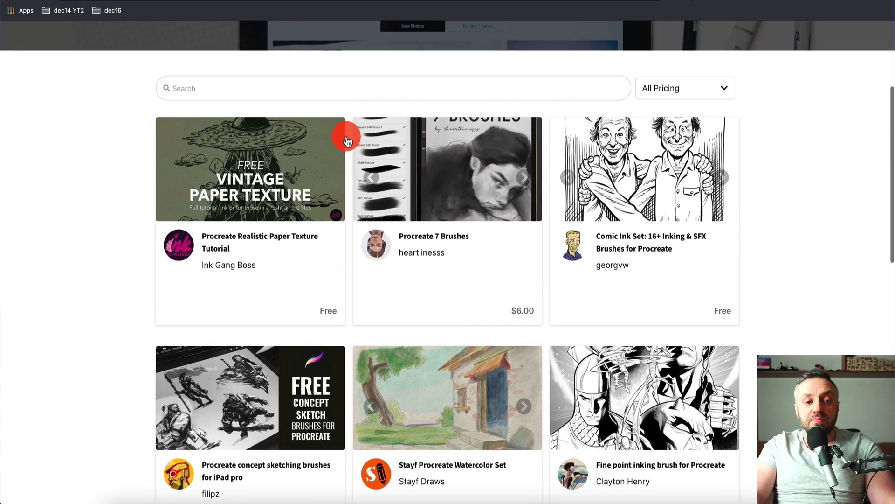
left_click(492, 172)
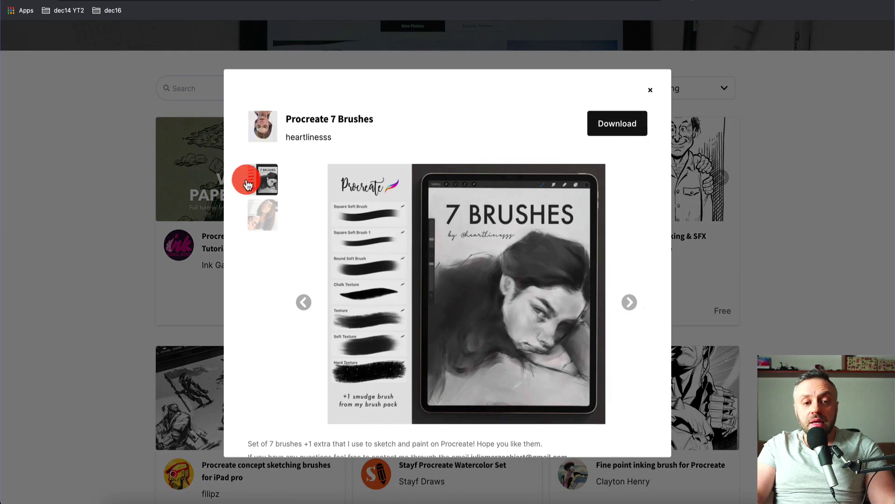
left_click(260, 214)
left_click(266, 181)
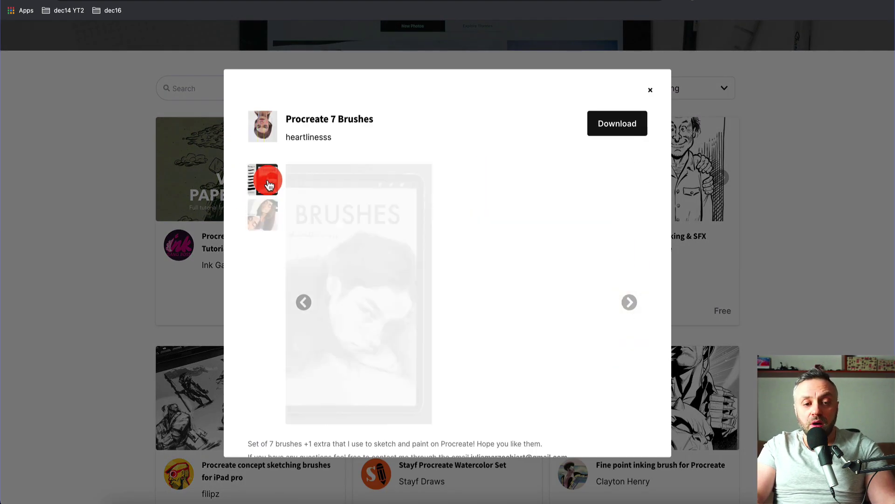
left_click(649, 90)
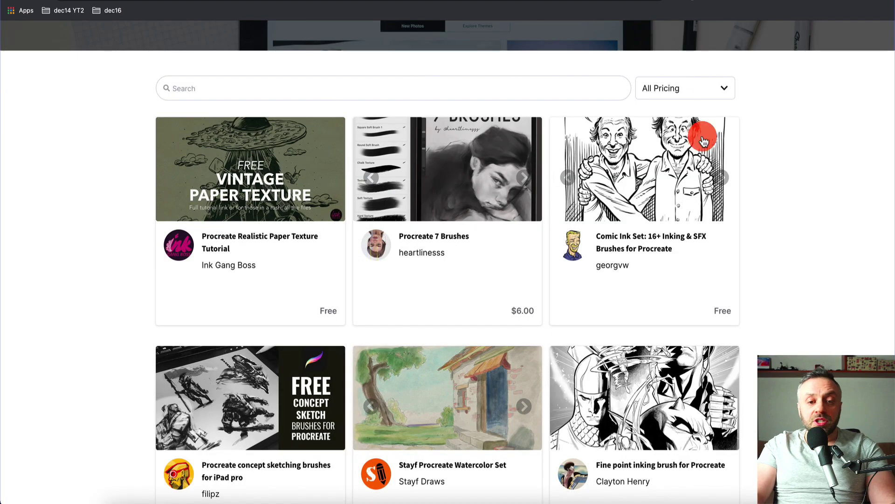
View the Stayf Procreate Watercolor Set listing's gallery images and description on the live site, and close its details.
scroll(427, 191, "down", 3)
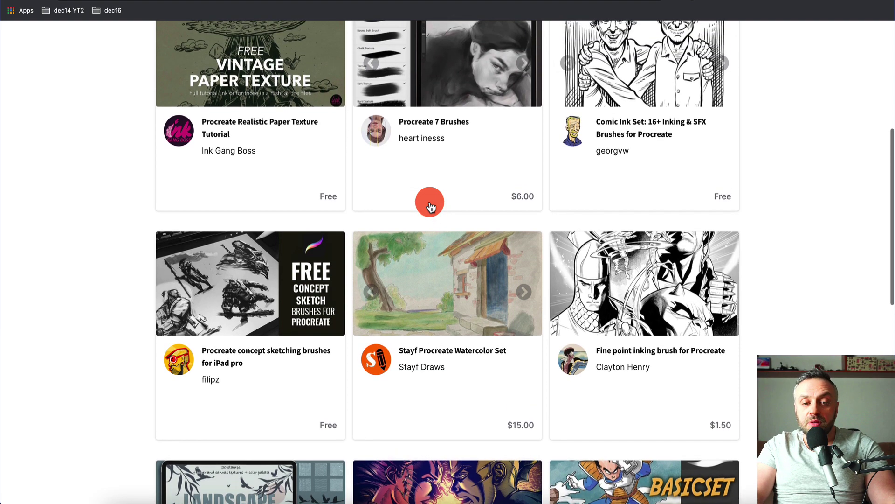
scroll(428, 202, "down", 3)
left_click(457, 134)
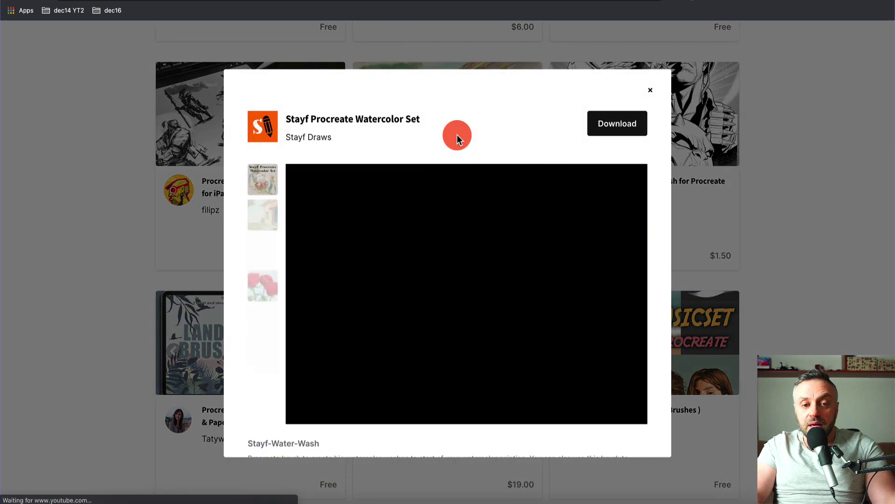
left_click(256, 214)
left_click(259, 251)
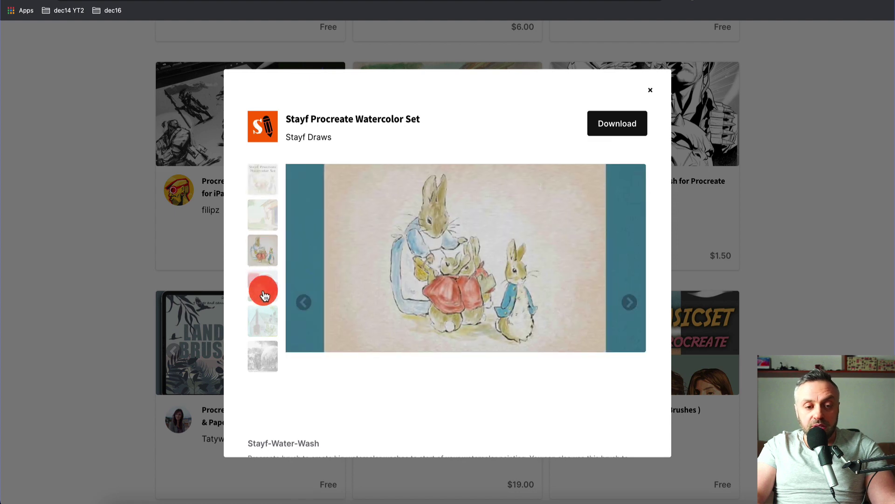
left_click(263, 291)
left_click(302, 304)
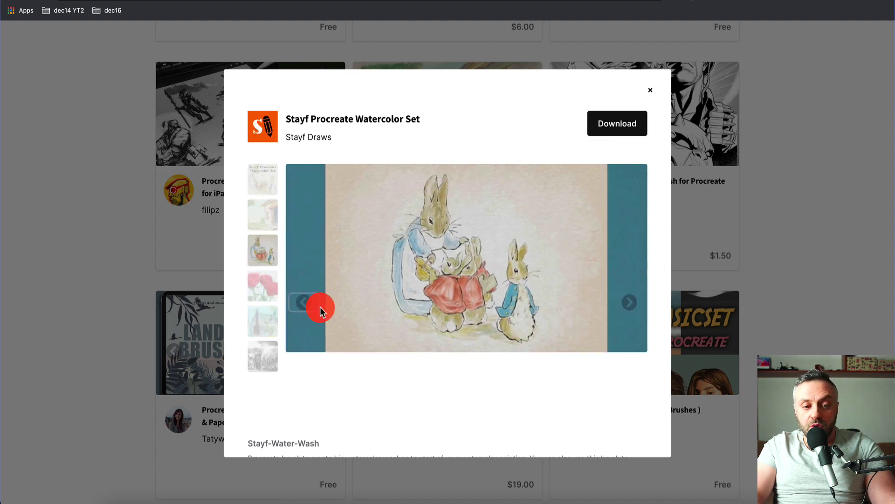
left_click(309, 303)
left_click(273, 185)
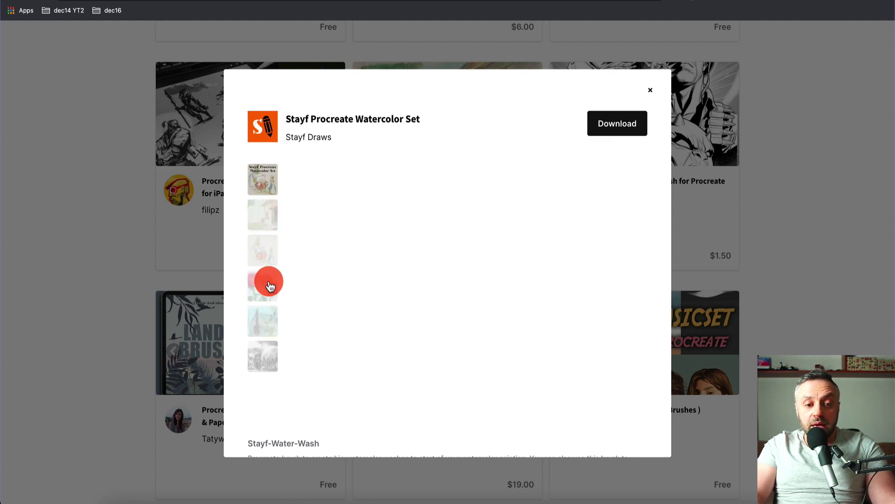
left_click(267, 249)
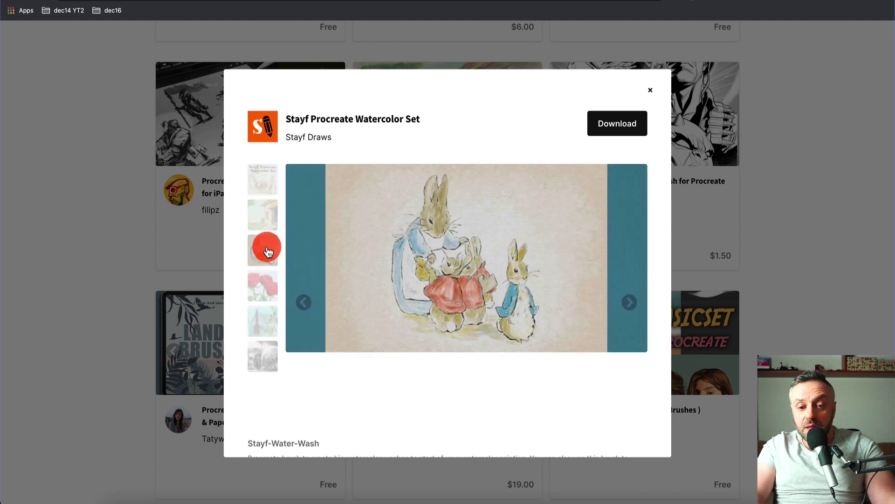
left_click(628, 303)
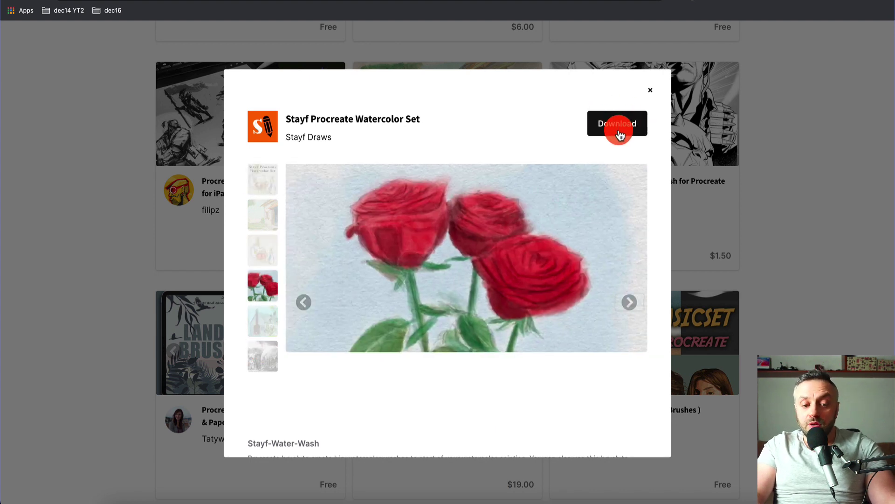
scroll(527, 368, "down", 5)
scroll(594, 262, "up", 5)
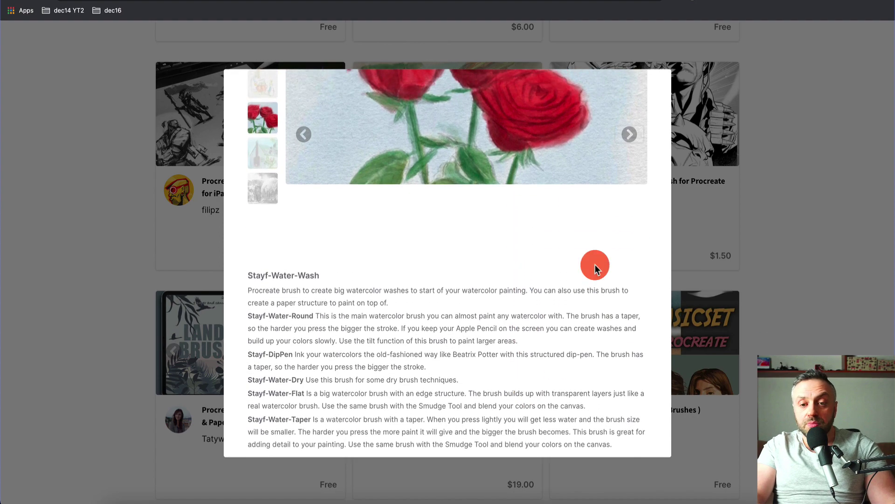
left_click(651, 89)
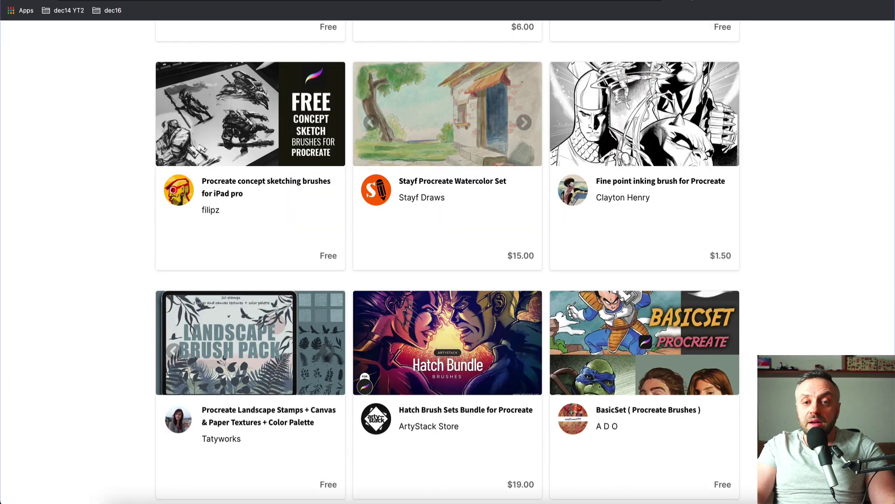
Review the Youtube URL, Price, Call To Action URL and Filter 1 fields in the Airtable site-content table.
key("ctrl+Tab")
scroll(687, 163, "right", 10)
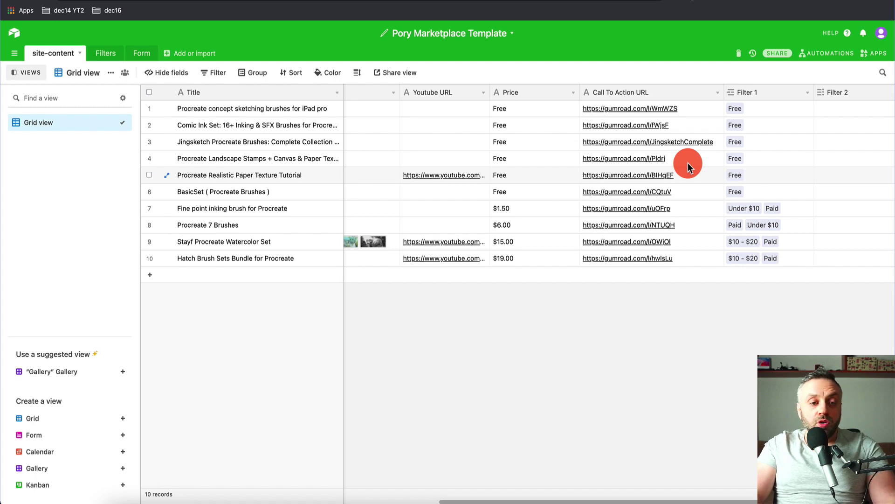
scroll(687, 163, "left", 10)
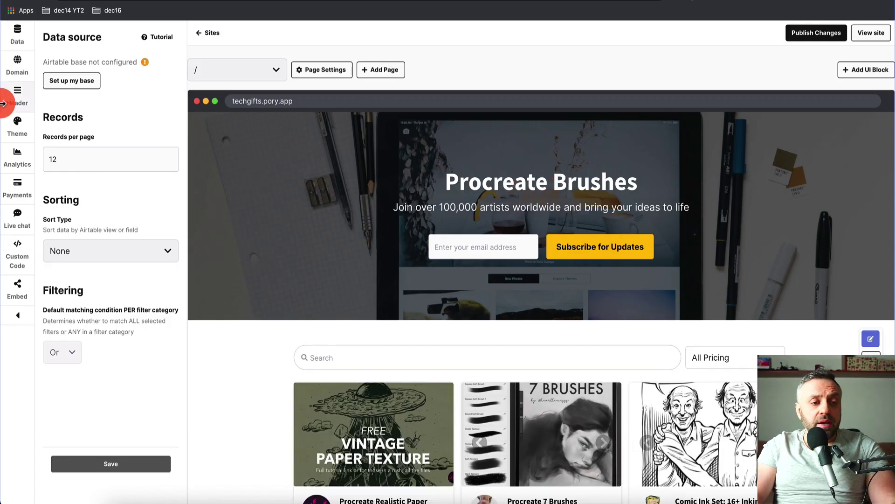
In the Pory editor, review the site's header settings for logo, navigation links, background and button type.
left_click(10, 104)
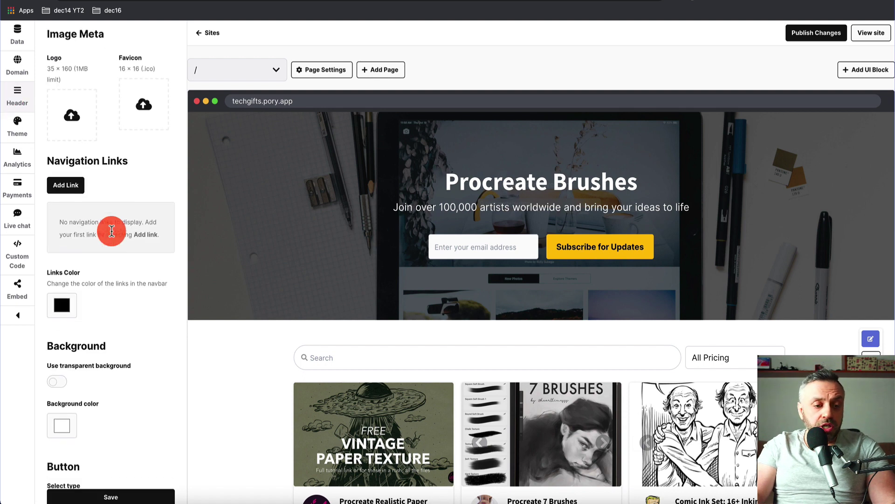
scroll(93, 231, "down", 3)
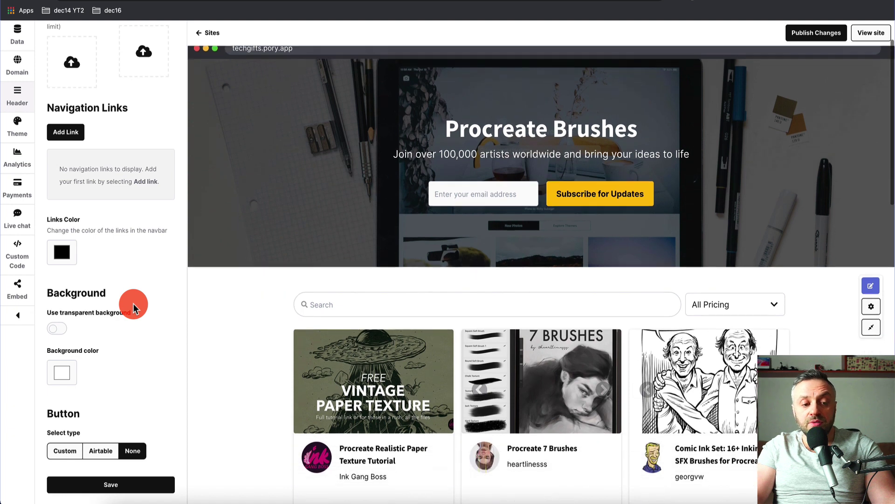
mouse_move(650, 166)
scroll(651, 166, "up", 2)
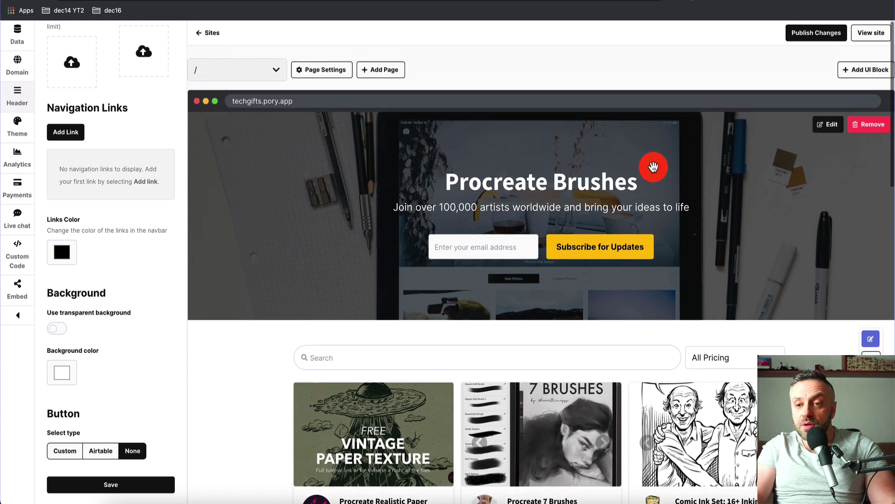
Set the hero's heading to "Top 18 Gifts for 2020" and description to "Check out these amazing gifts for 2020. Which one is your favorite?".
left_click(828, 131)
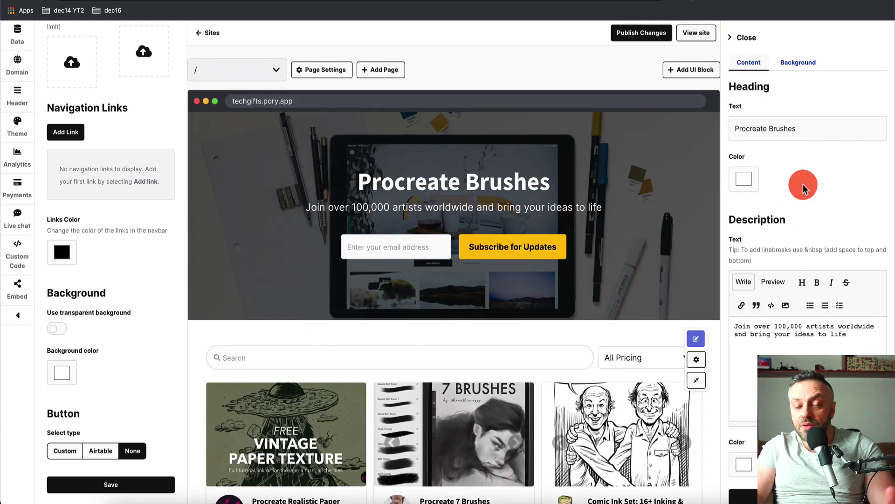
left_click(838, 133)
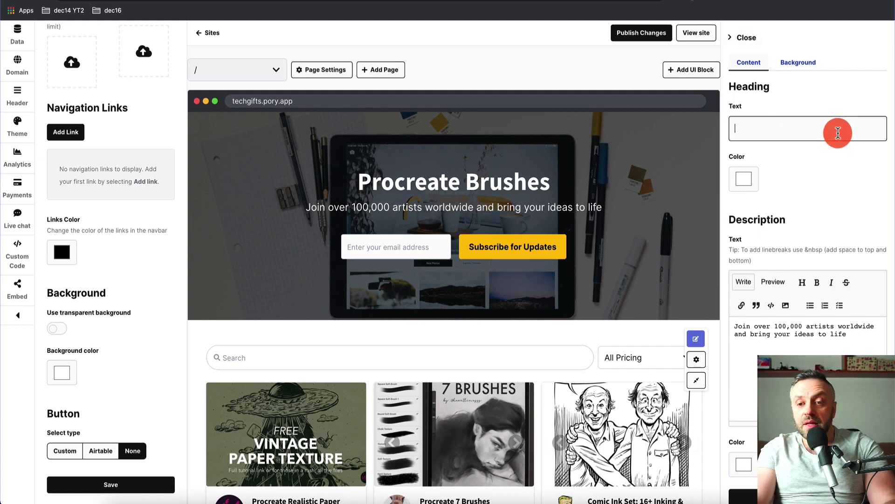
type("Top 18 Gifts for 2020")
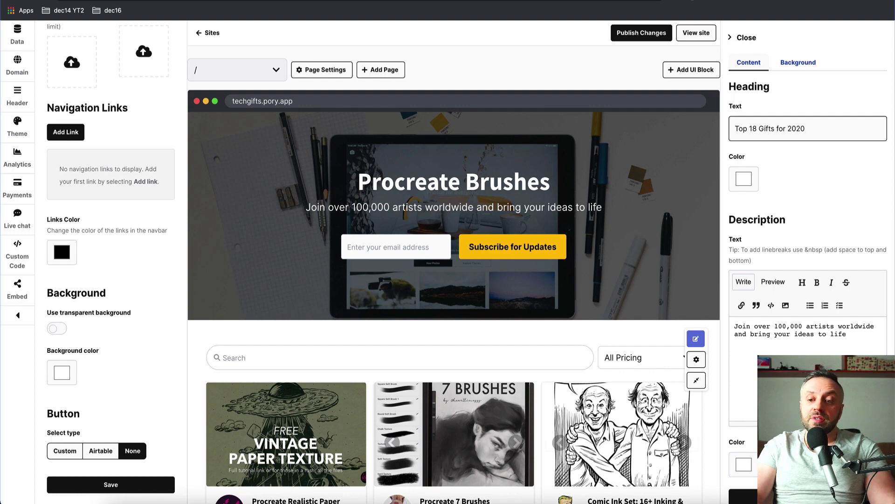
left_click(806, 373)
key("ctrl+a")
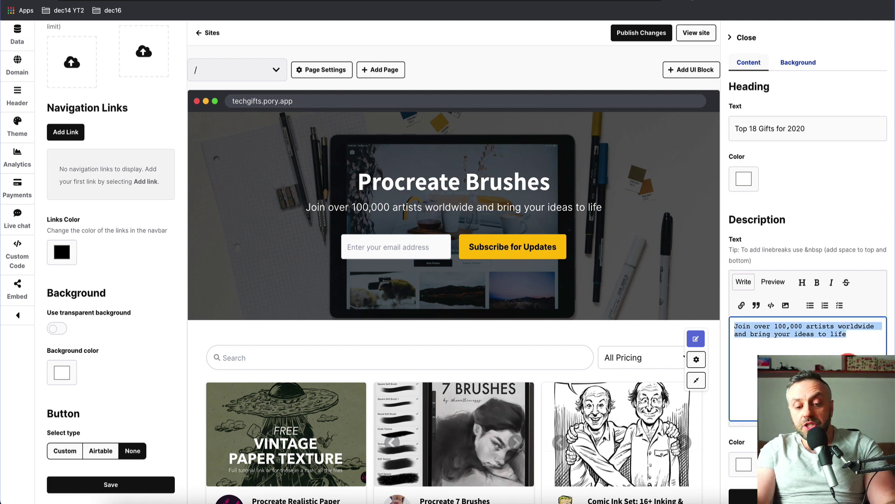
type("Check out these amazing gifts for 2020. Which one is your favorite?")
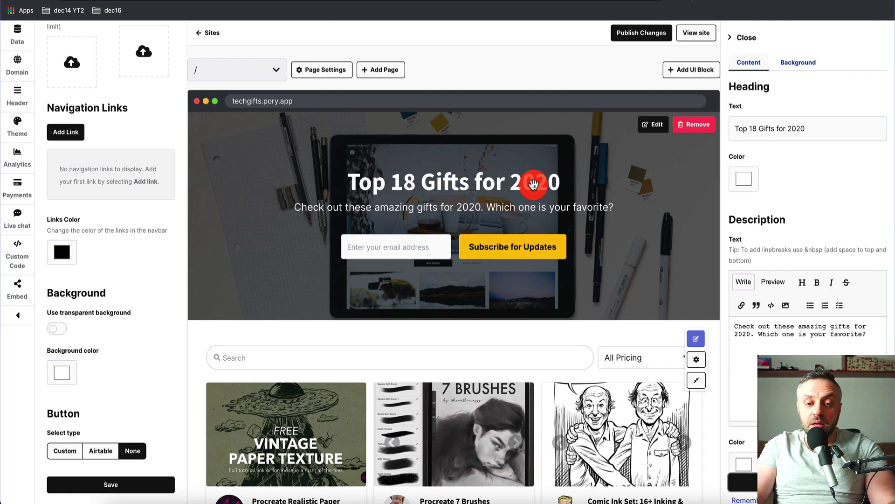
left_click(749, 41)
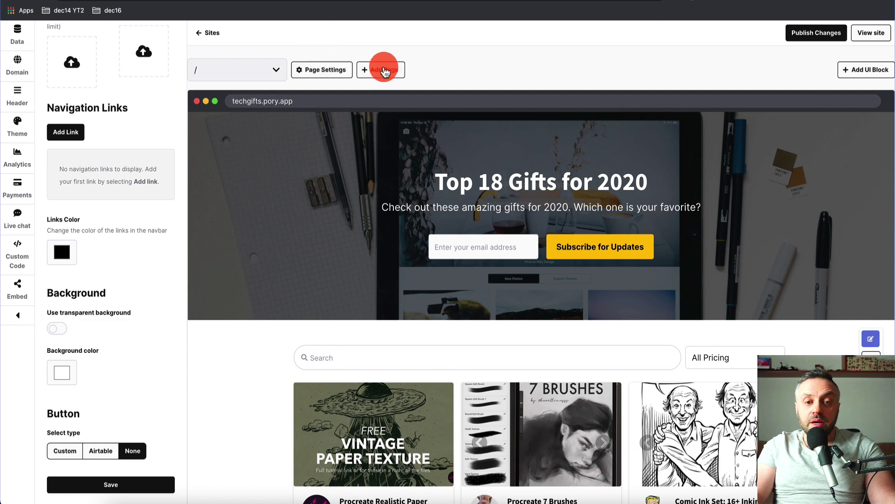
View the home page's General and SEO page settings and close them without changes.
left_click(331, 70)
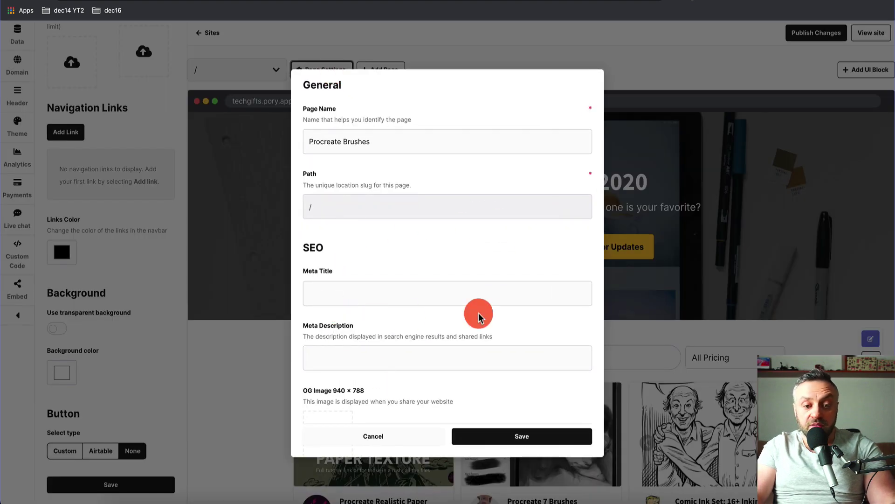
left_click(414, 436)
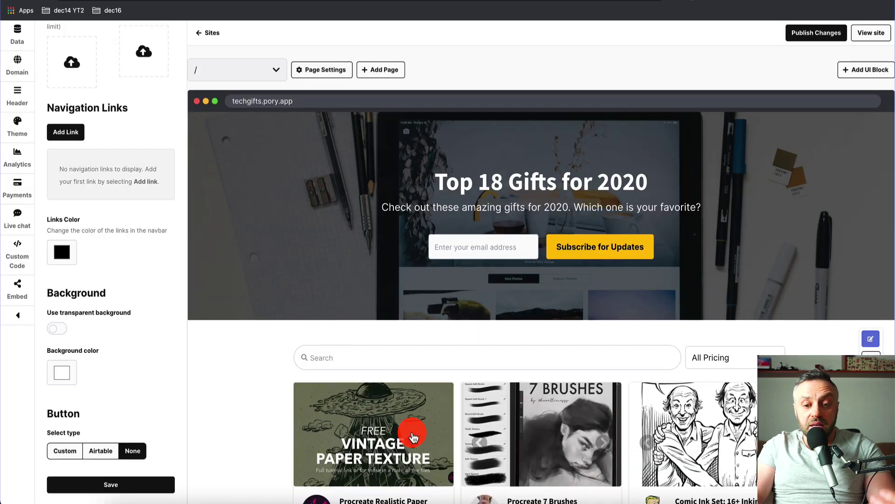
Compare the All Pricing filter's options with the Filters table in the Airtable base, and return to the site-content table.
scroll(411, 429, "down", 3)
left_click(759, 224)
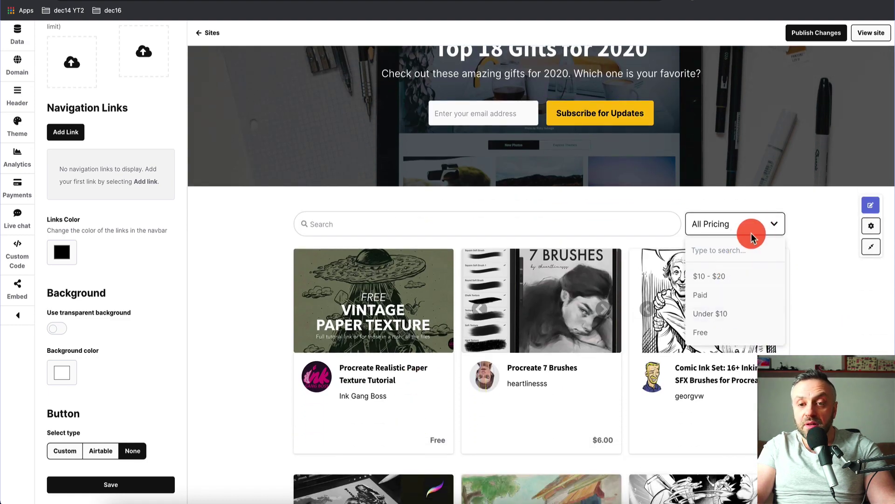
left_click(757, 231)
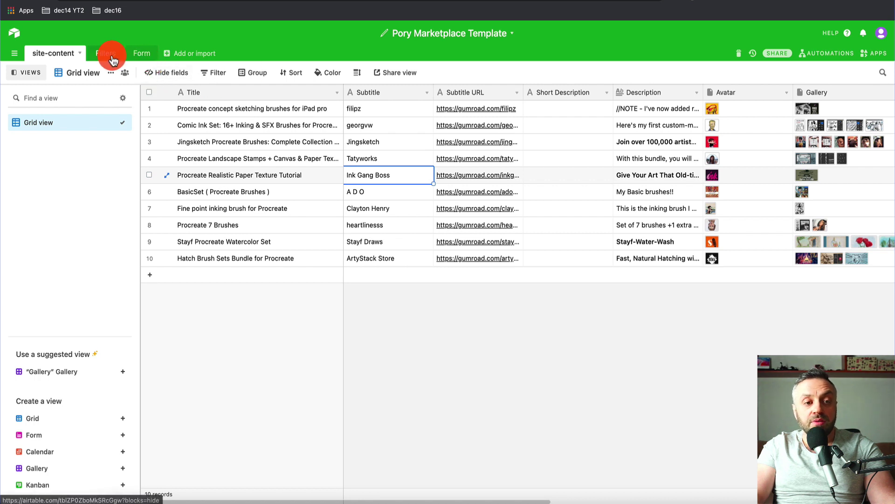
left_click(111, 55)
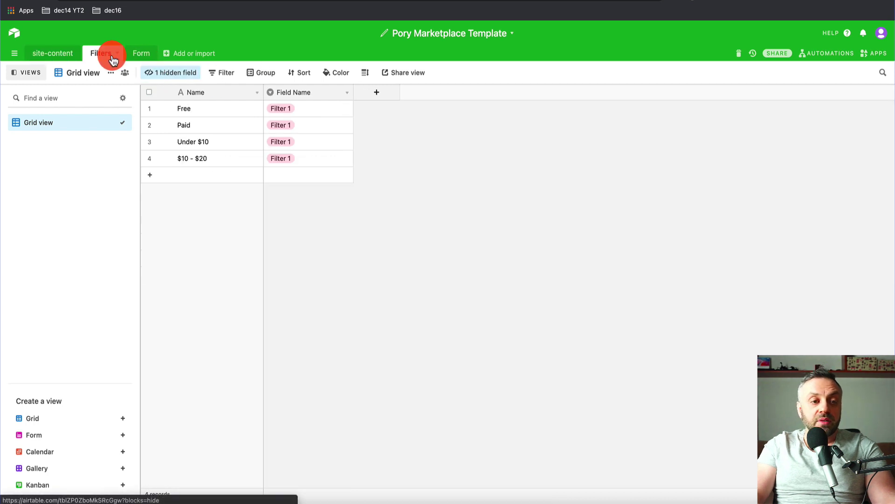
left_click(52, 55)
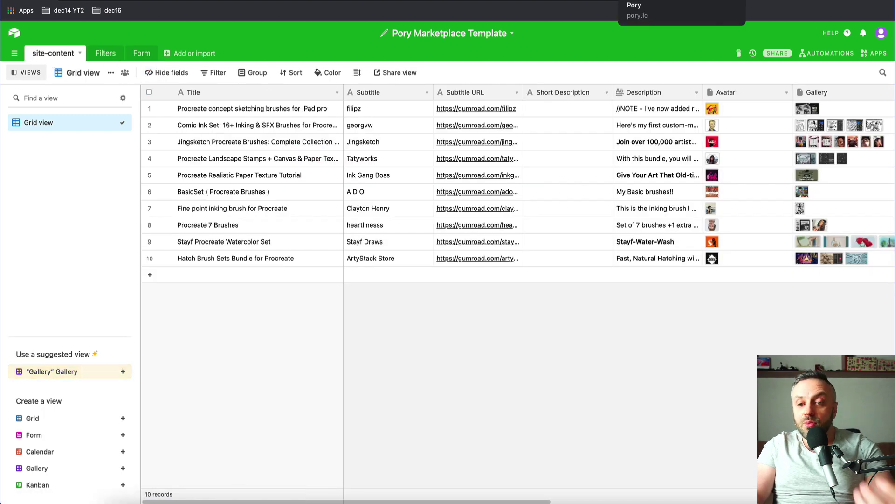
Compare the listing cards in the Pory editor with the records in the Airtable site-content table.
left_click(672, 1)
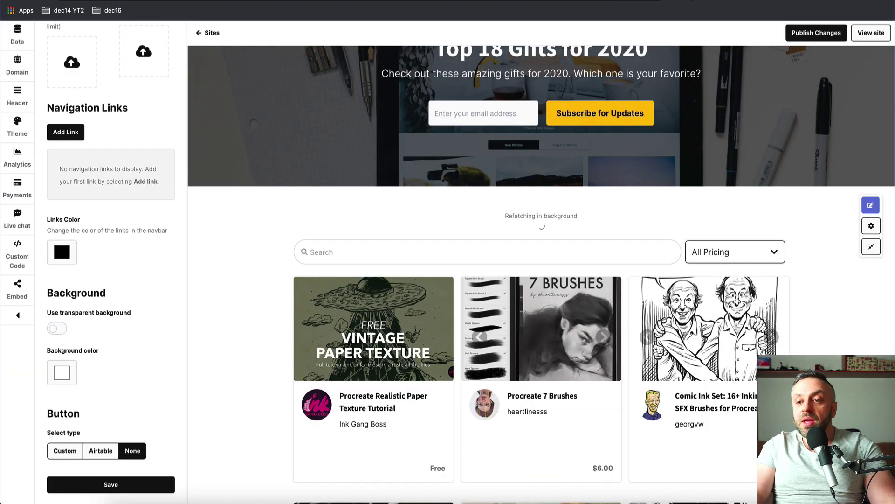
scroll(541, 280, "down", 4)
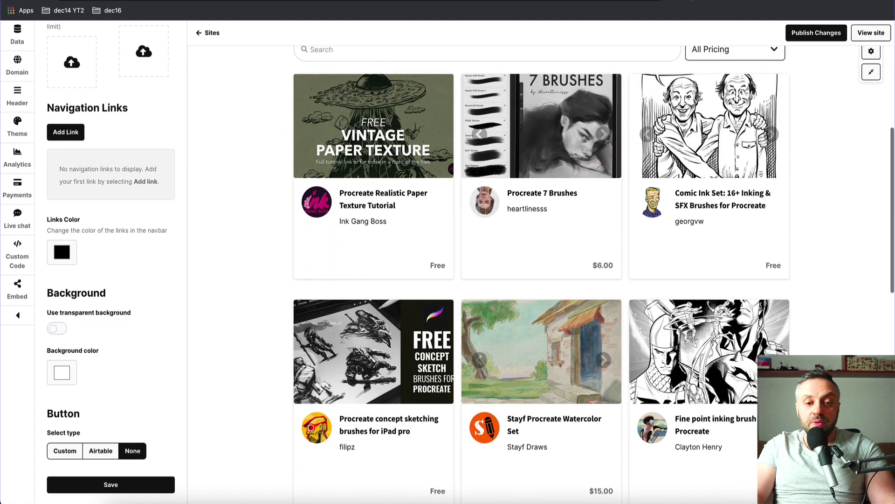
left_click(430, 152)
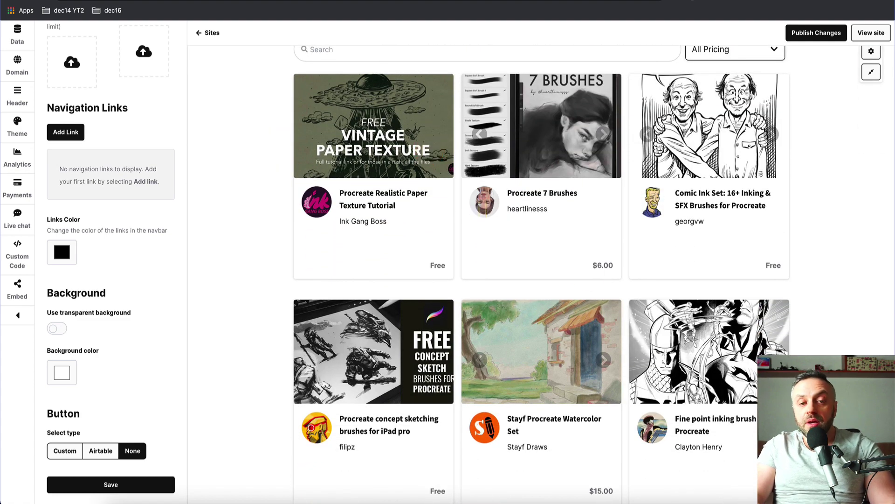
left_click(513, 1)
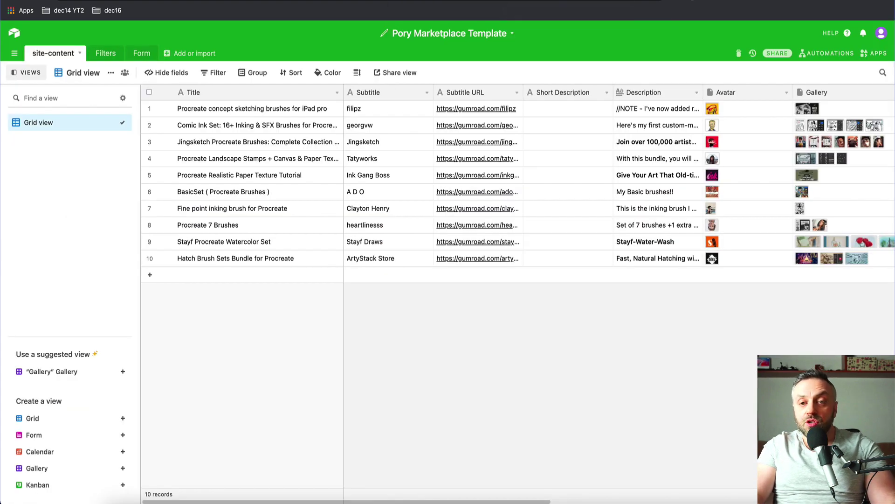
left_click(490, 1)
Review the hero block's content, background image sources and signup button integration settings, and close its editor.
scroll(420, 210, "up", 5)
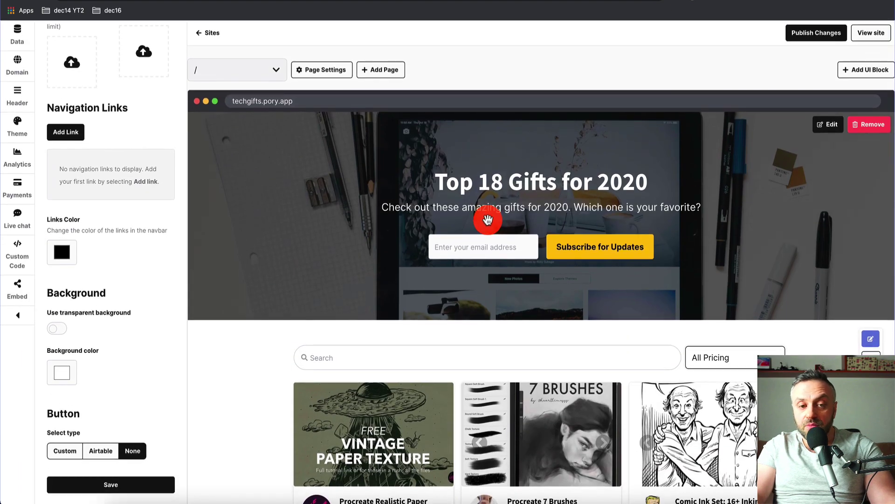
left_click(832, 125)
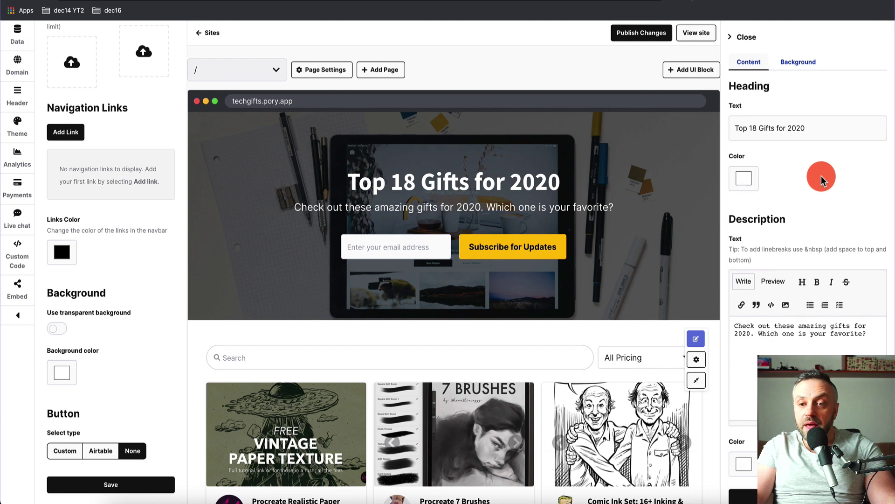
scroll(820, 174, "down", 5)
scroll(821, 177, "up", 5)
left_click(798, 62)
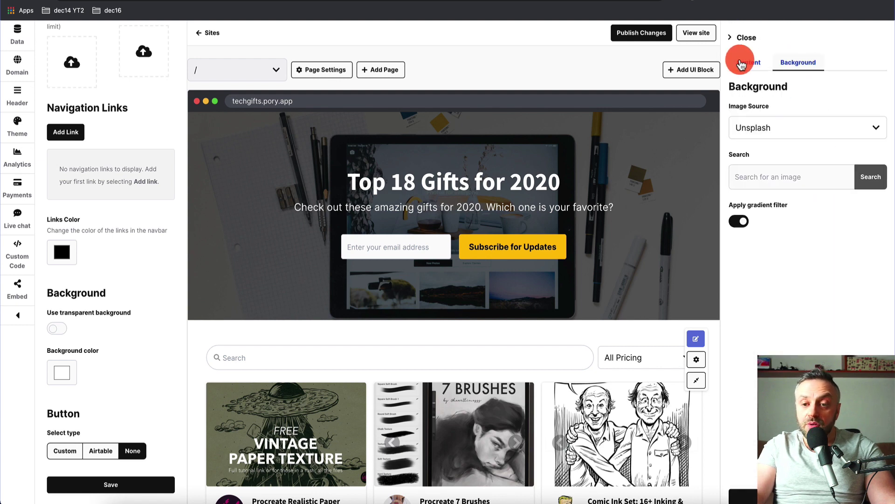
left_click(815, 129)
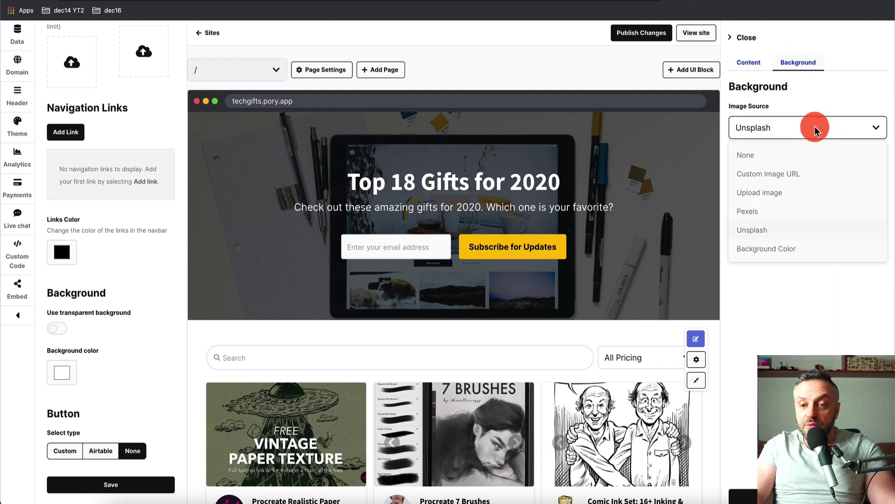
left_click(816, 129)
left_click(748, 62)
scroll(760, 290, "down", 5)
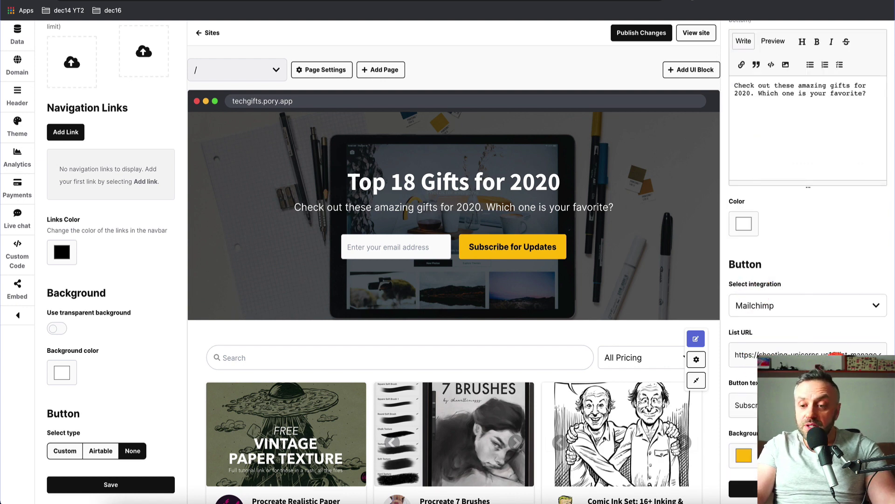
scroll(778, 77, "up", 5)
left_click(755, 76)
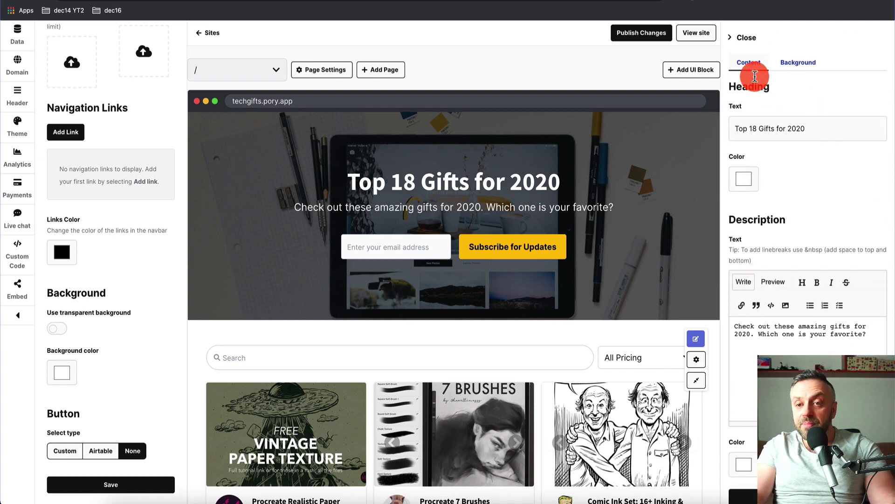
left_click(744, 38)
left_click(581, 131)
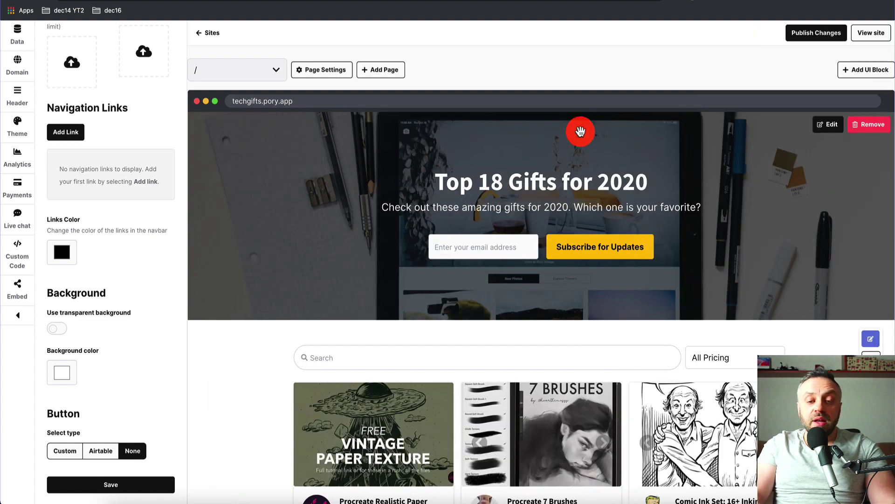
scroll(430, 212, "down", 6)
left_click(430, 212)
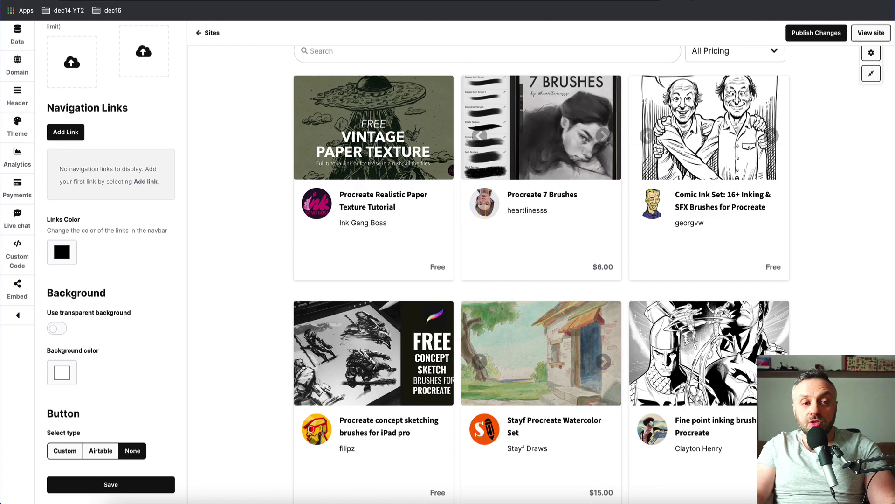
In the Wirecutter article "The 18 Best Holiday Tech Gifts for Under $200", examine the Wemo Mini and Anker PowerCore Fusion 5000 entries.
left_click(215, 1)
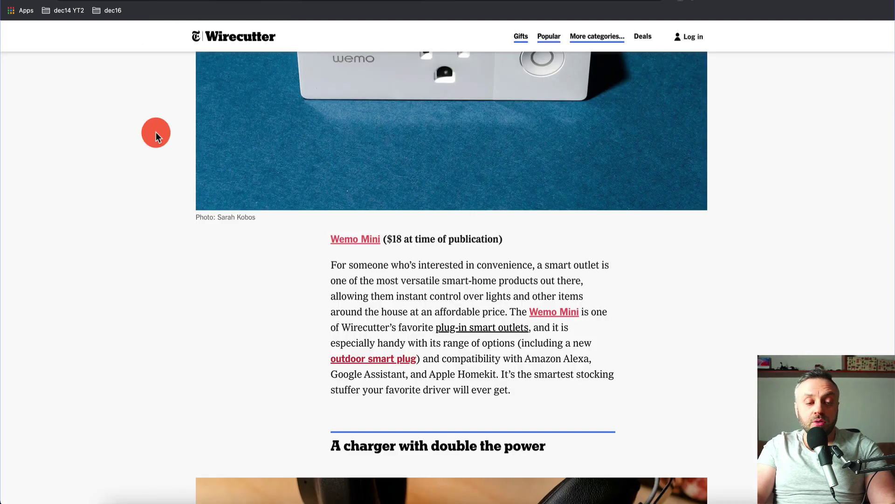
scroll(156, 133, "up", 10)
scroll(156, 132, "down", 5)
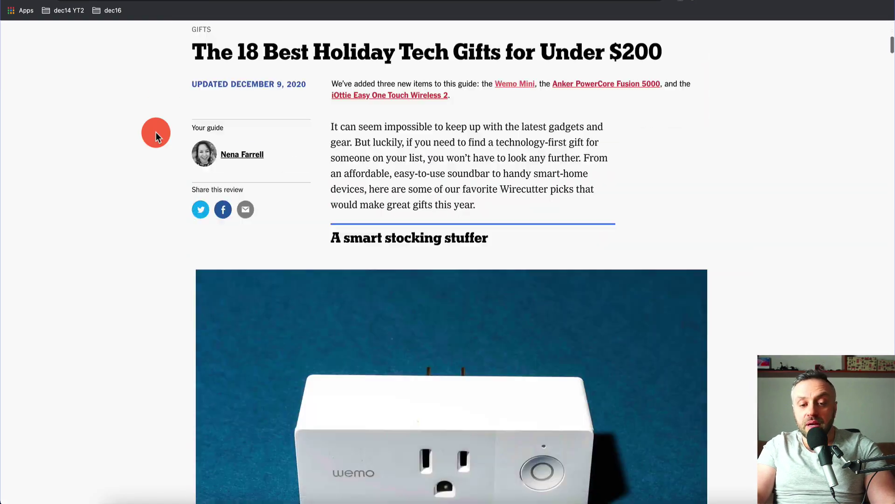
scroll(156, 132, "down", 10)
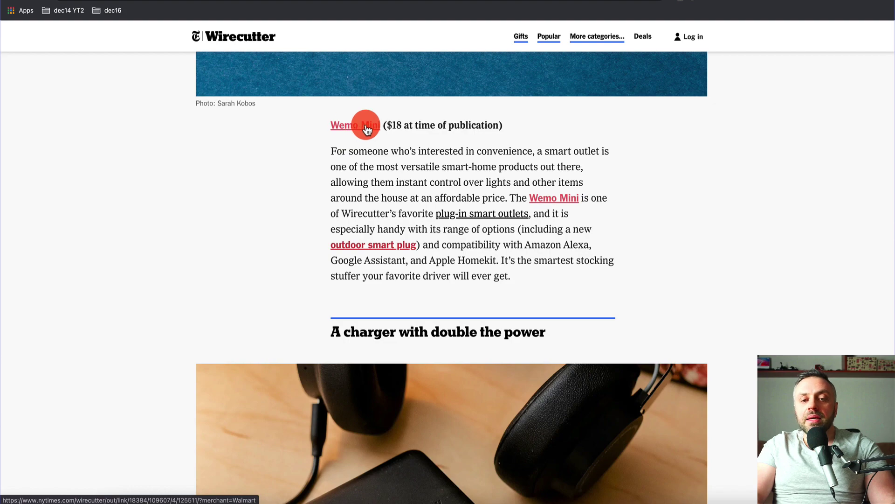
scroll(367, 128, "down", 10)
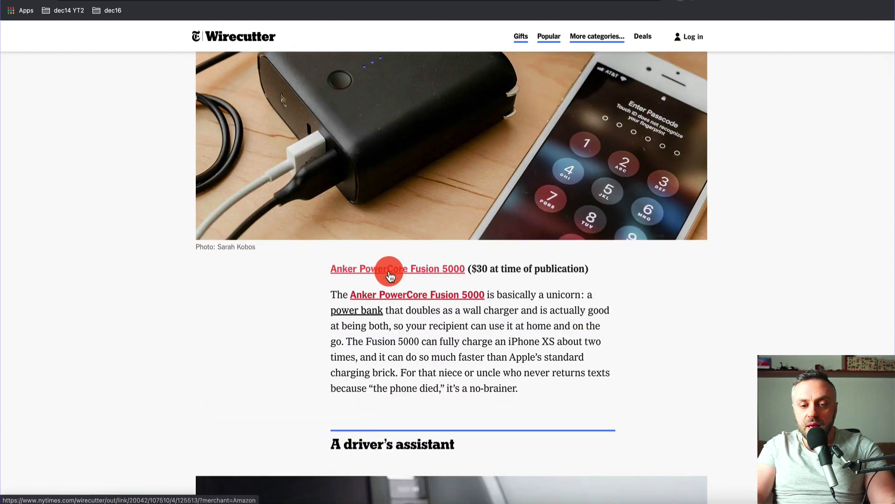
scroll(470, 273, "up", 10)
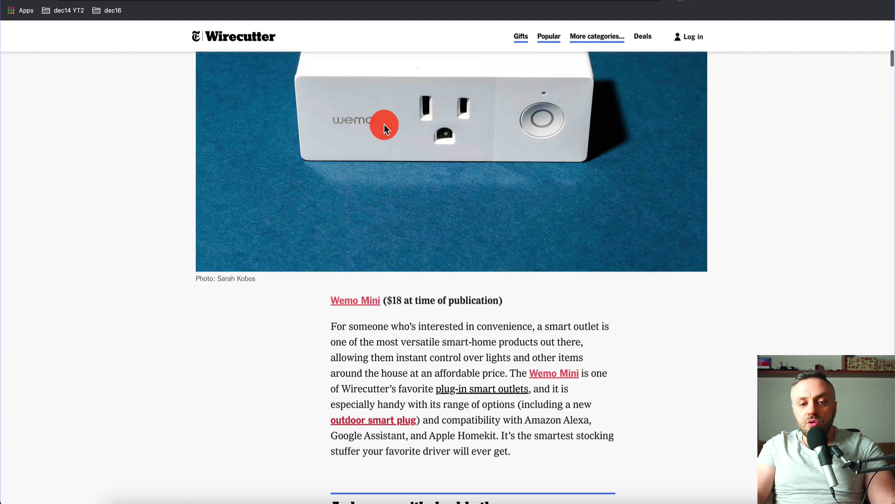
scroll(384, 124, "down", 1)
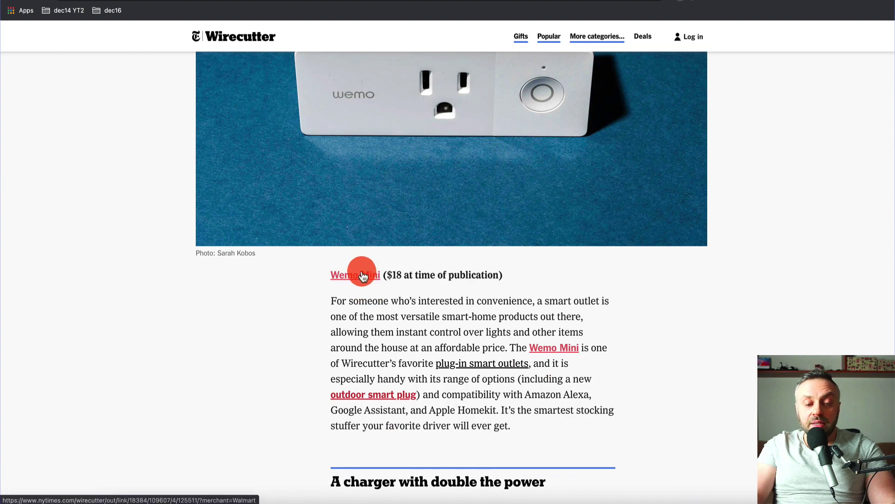
Scrape all links similar to the Wemo Mini product link in the article and copy the scraped names and URLs to the clipboard.
right_click(364, 276)
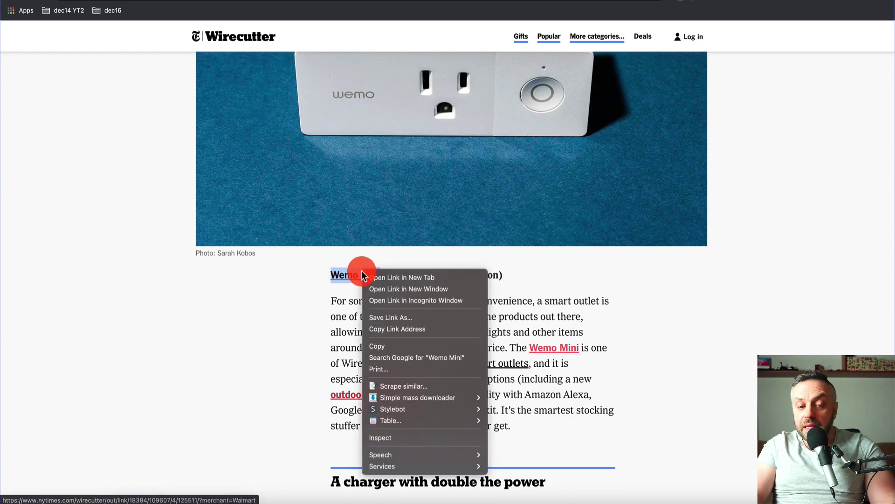
left_click(417, 387)
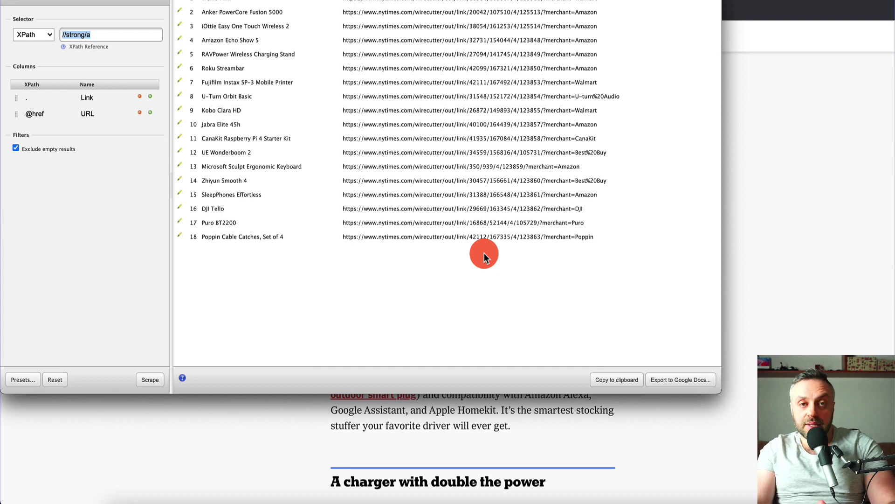
left_click(614, 379)
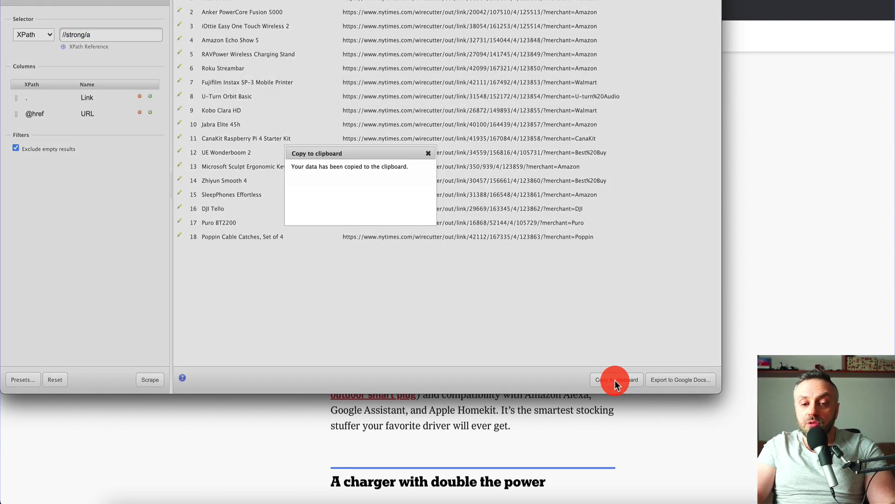
left_click(478, 225)
Switch to the Airtable base and add a single line text field after Filter 2 in the site-content table.
left_click(799, 127)
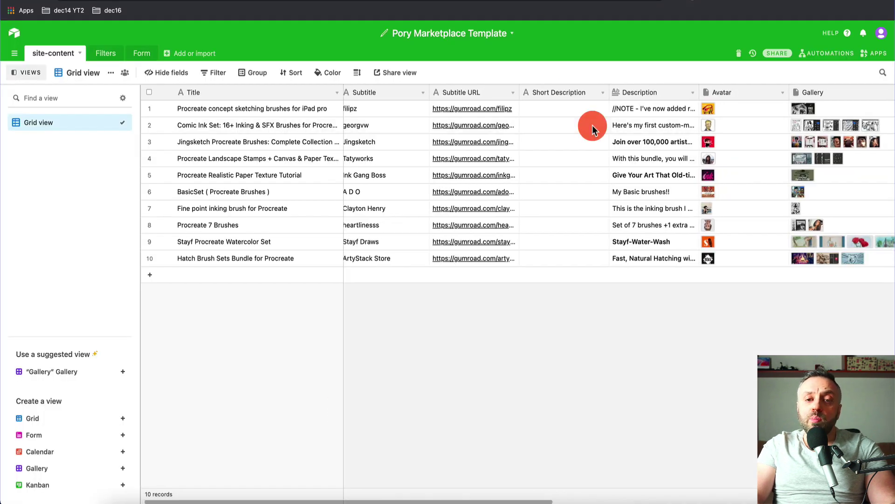
scroll(592, 125, "right", 10)
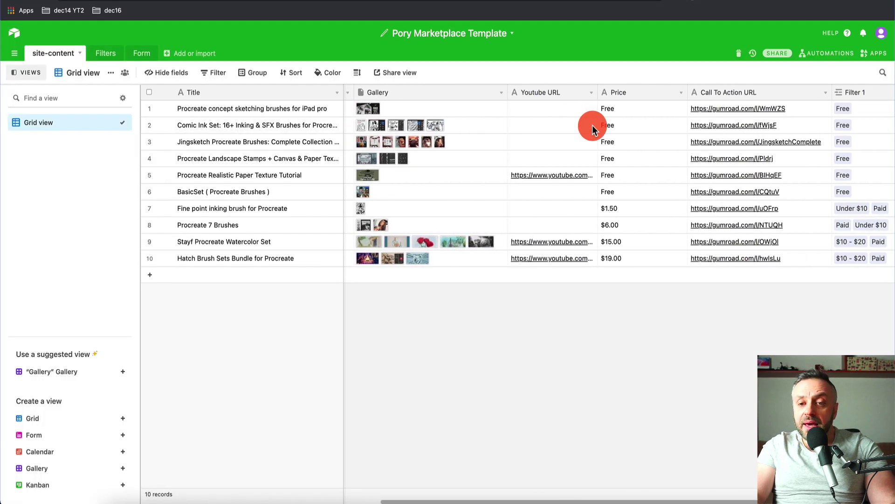
scroll(593, 125, "right", 5)
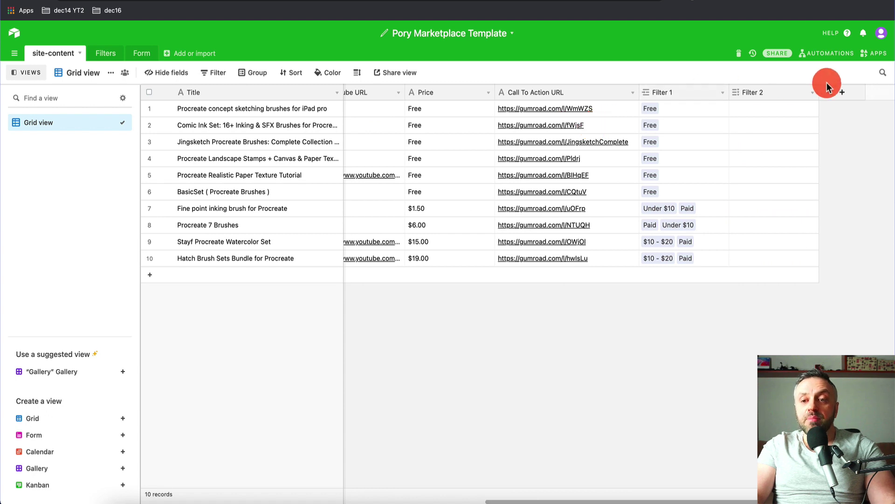
left_click(838, 108)
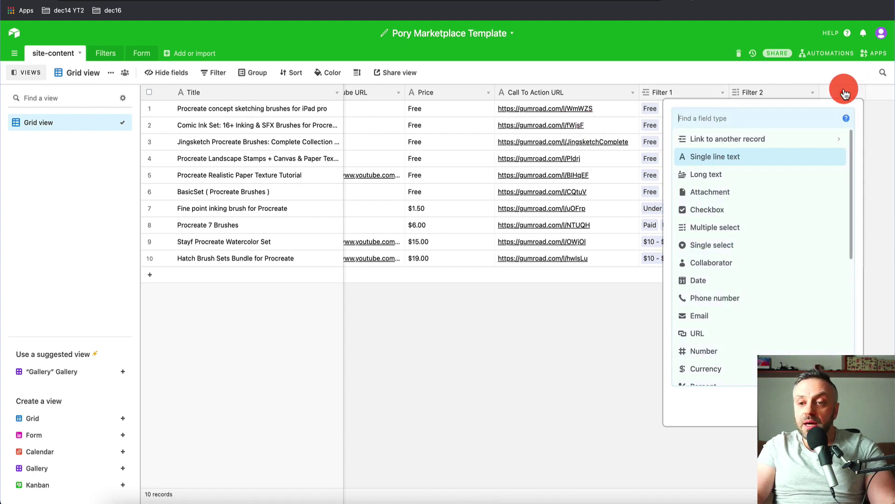
left_click(730, 158)
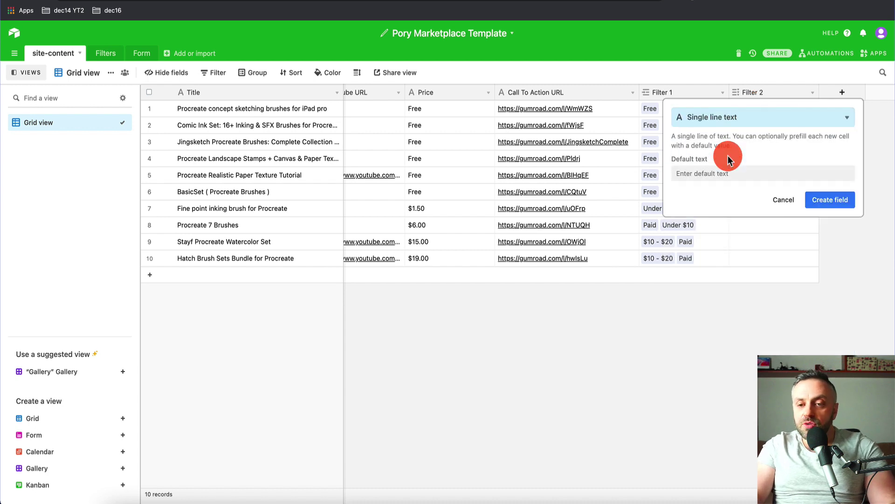
left_click(833, 201)
Paste the scraped names and URLs starting in the new field's first record, expanding the table to fit all pasted cells.
left_click(754, 106)
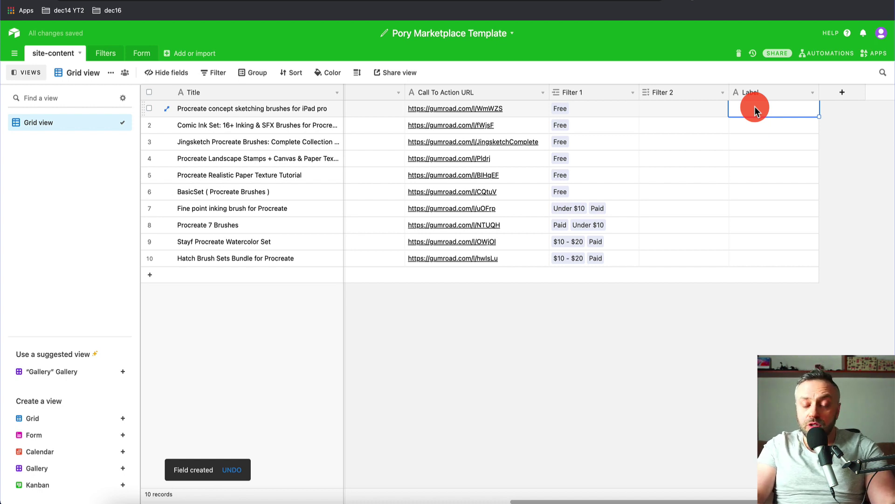
key("super+v")
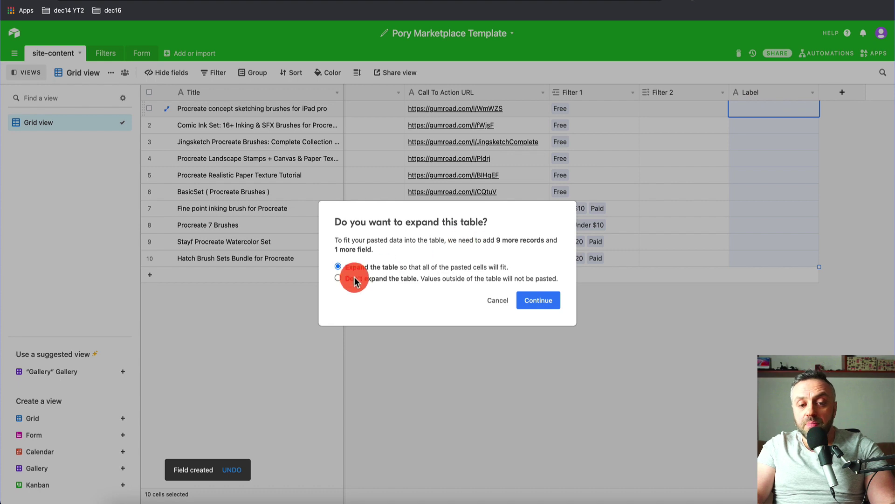
left_click(524, 300)
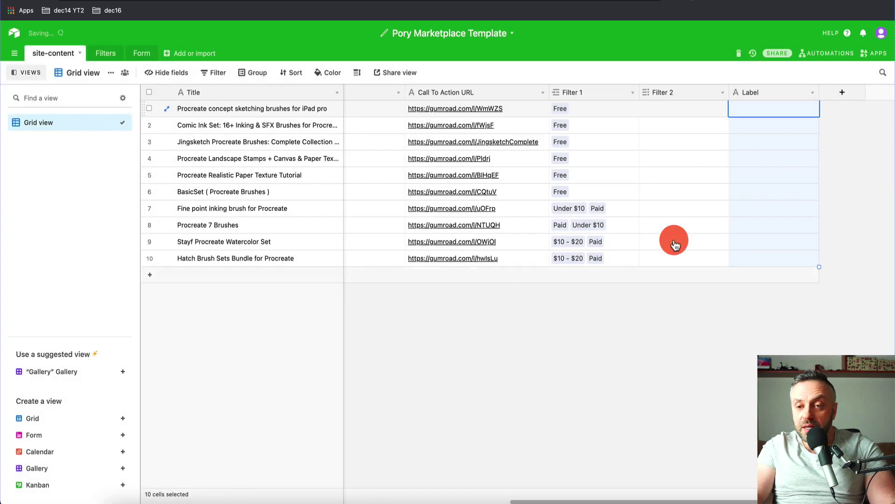
scroll(788, 196, "right", 4)
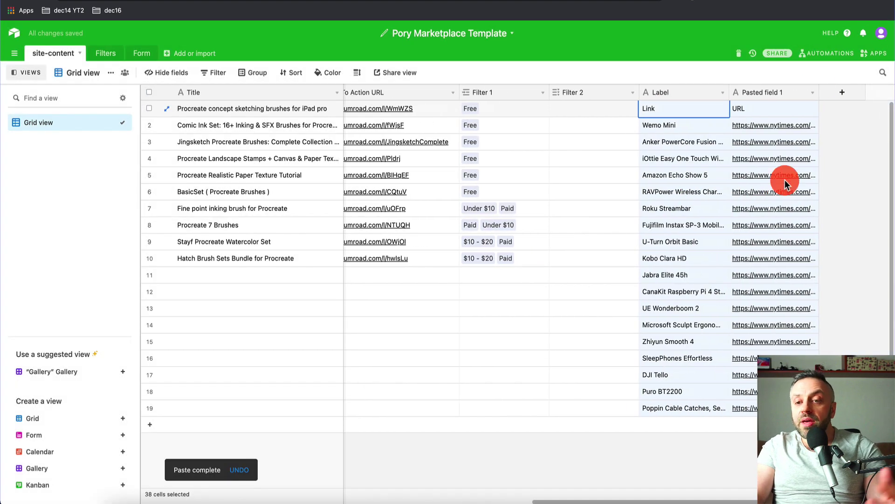
Widen the Pasted field 1 and Label columns to show more of the pasted product names and URLs.
left_click_drag(818, 92, 883, 91)
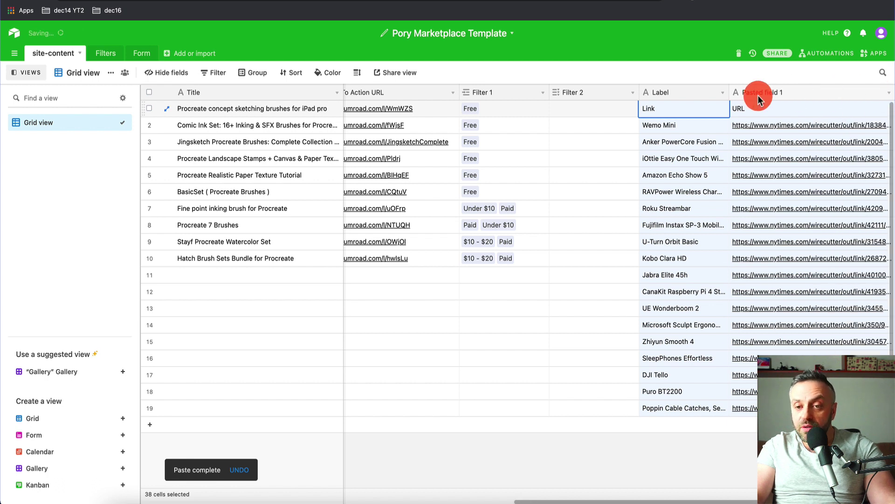
left_click_drag(732, 92, 773, 94)
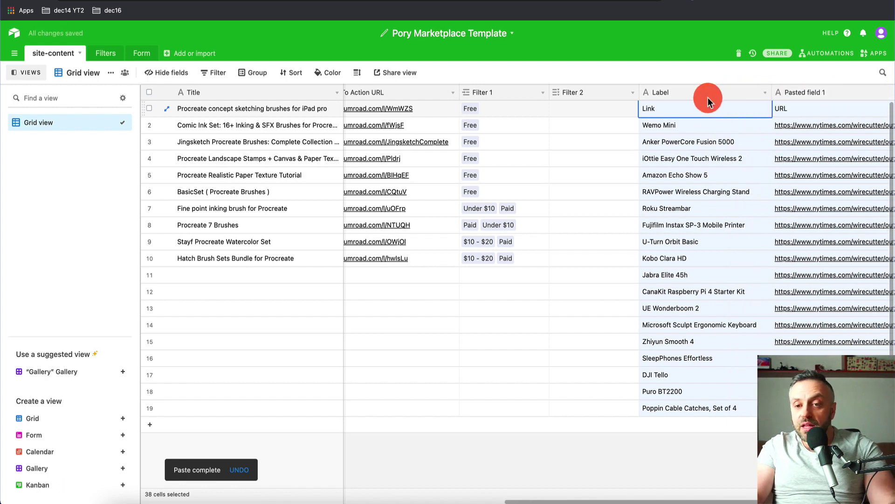
left_click(703, 134)
scroll(703, 134, "right", 5)
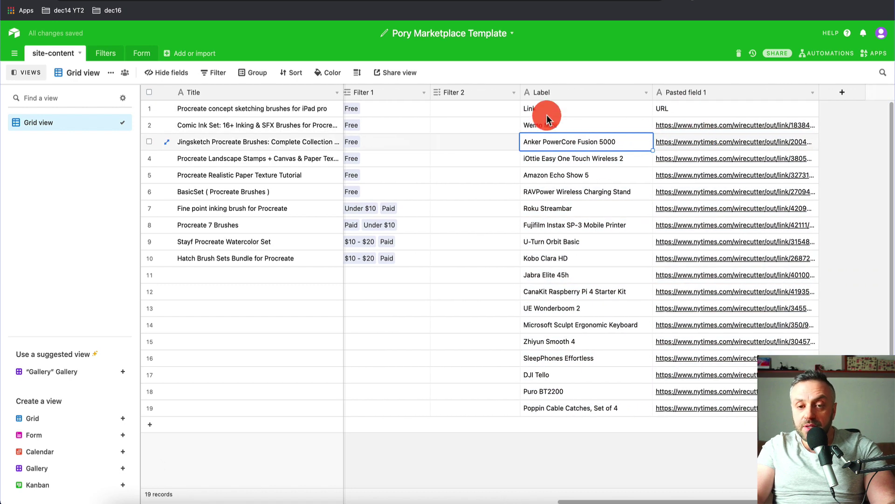
left_click(597, 125)
key("shift+Right")
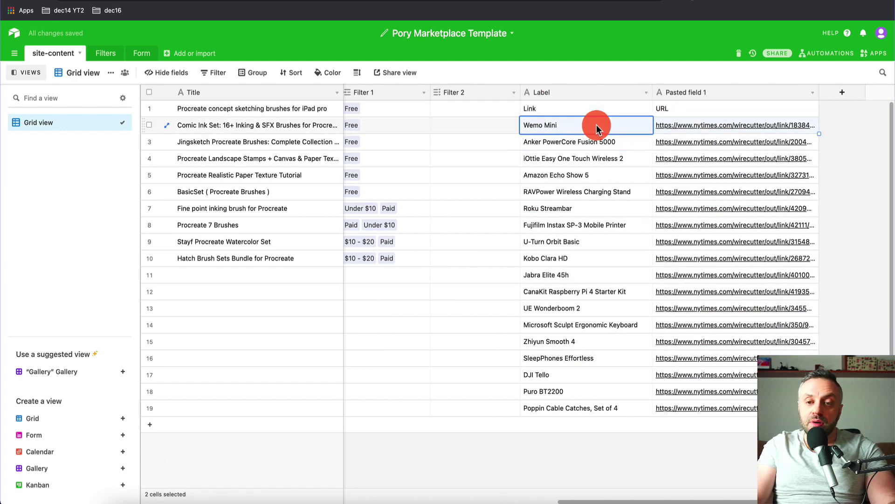
key("shift+Down")
key("shift+Down")
key("shift+Down")
key("shift+Down")
key("shift+Down")
key("shift+Down")
key("shift+Down")
key("shift+Down")
key("shift+Down")
key("shift+Down")
key("shift+Down")
key("shift+Down")
key("shift+Down")
key("shift+Down")
key("shift+Down")
key("shift+Down")
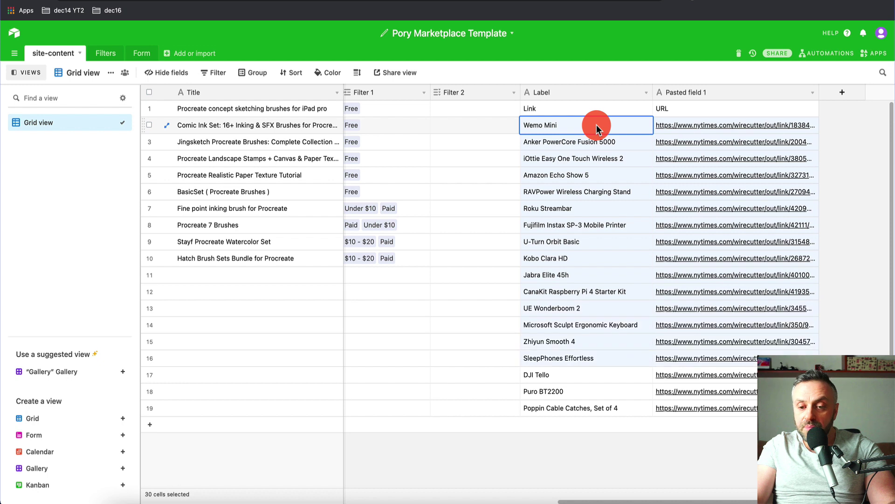
key("shift+Down")
left_click(591, 123)
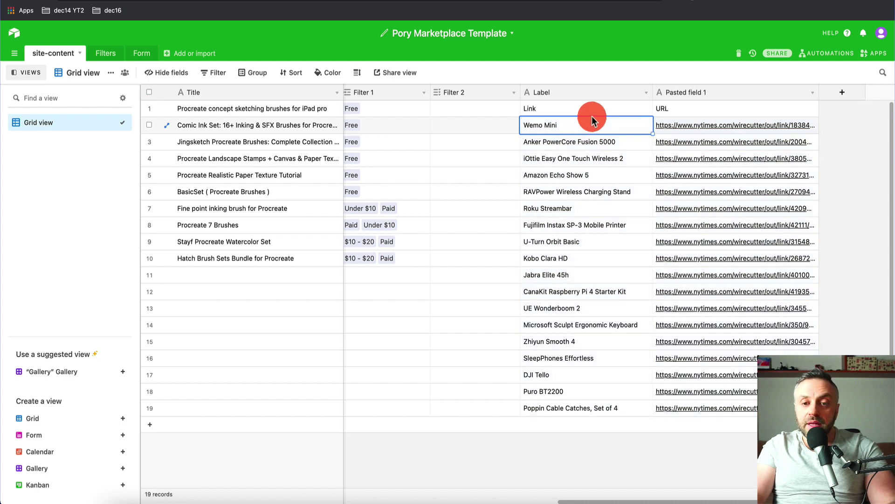
Clear the pasted header cells Link and URL from the first record.
left_click(591, 112)
left_click(704, 110, "shift")
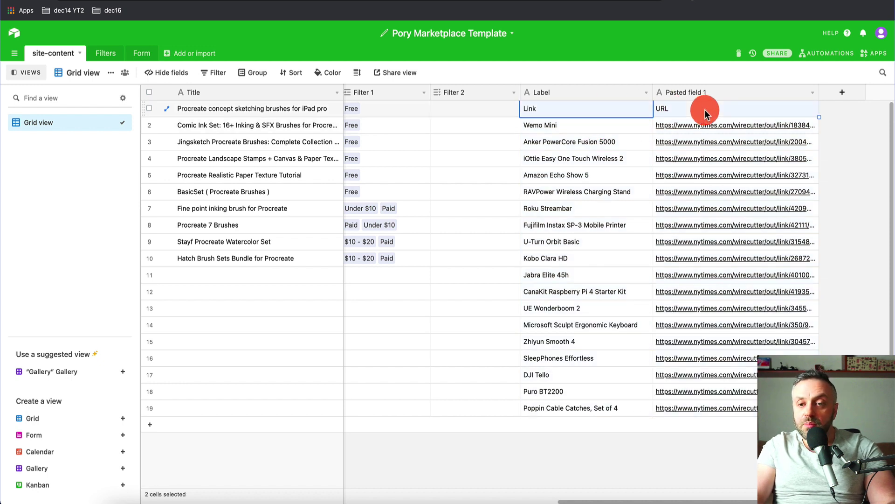
key("Delete")
Move the pasted names and URLs, from Wemo Mini through Poppin Cable Catches, up one row to start in the first record.
key("Down")
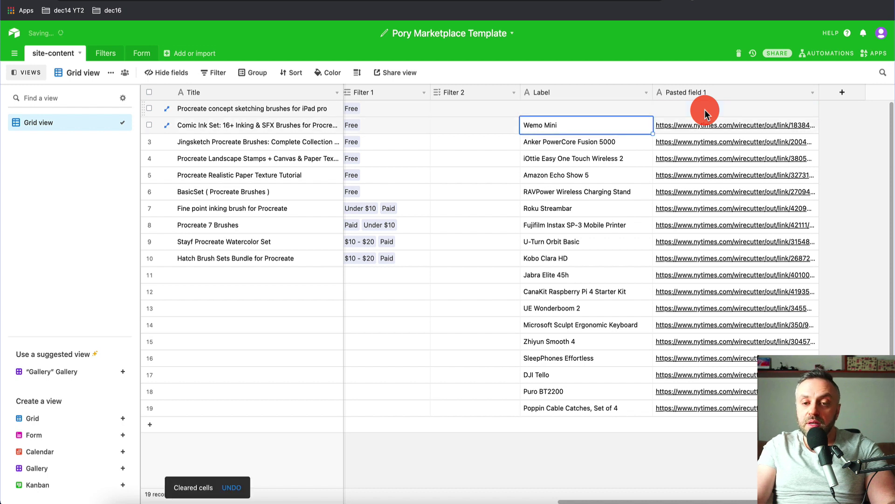
key("shift+Down")
key("shift+Down")
key("shift+Down")
key("shift+Down")
key("shift+Down")
key("shift+Down")
key("shift+Down")
key("shift+Down")
key("shift+Down")
key("shift+Down")
key("shift+Down")
key("shift+Down")
key("shift+Down")
key("shift+Down")
key("shift+Down")
key("shift+Down")
key("shift+Down")
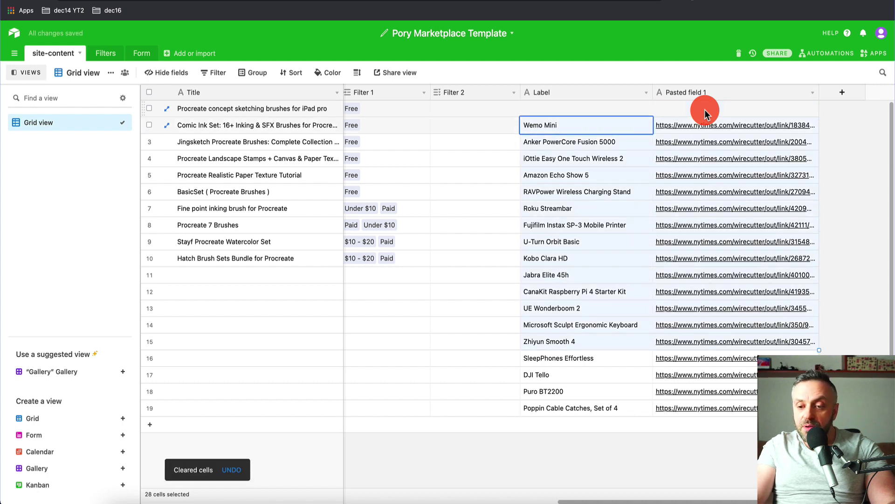
key("super+x")
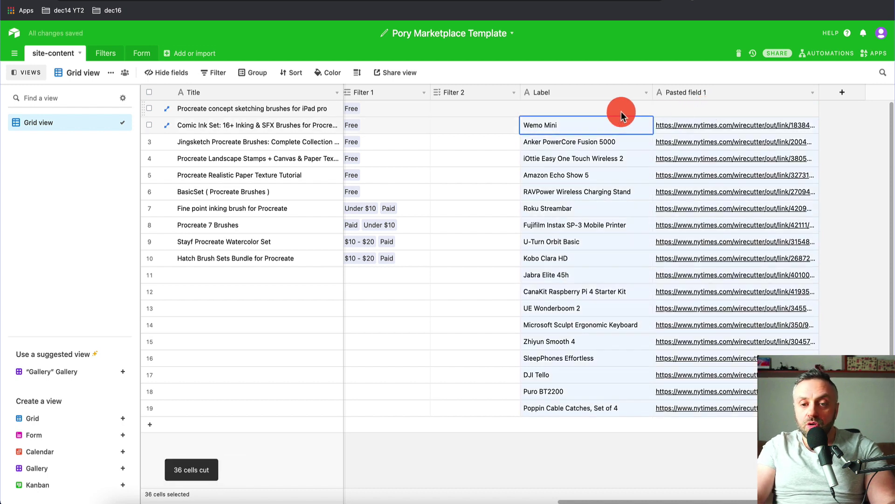
left_click(614, 110)
key("super+v")
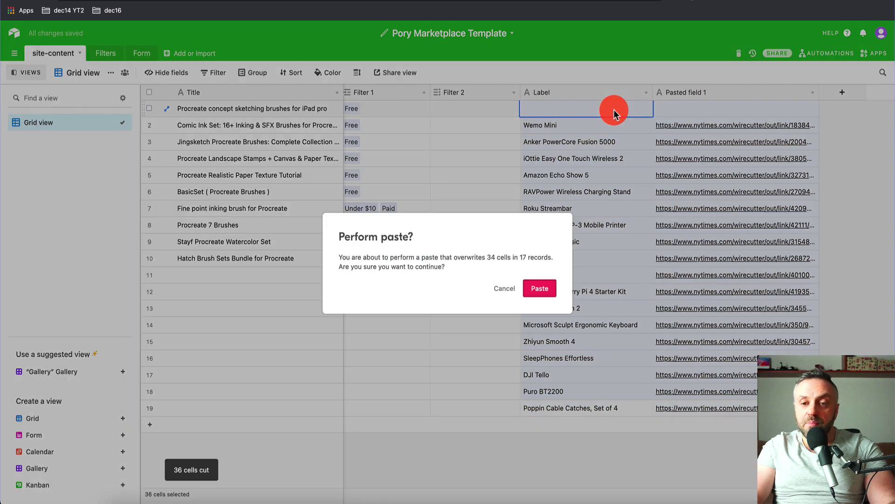
left_click(540, 288)
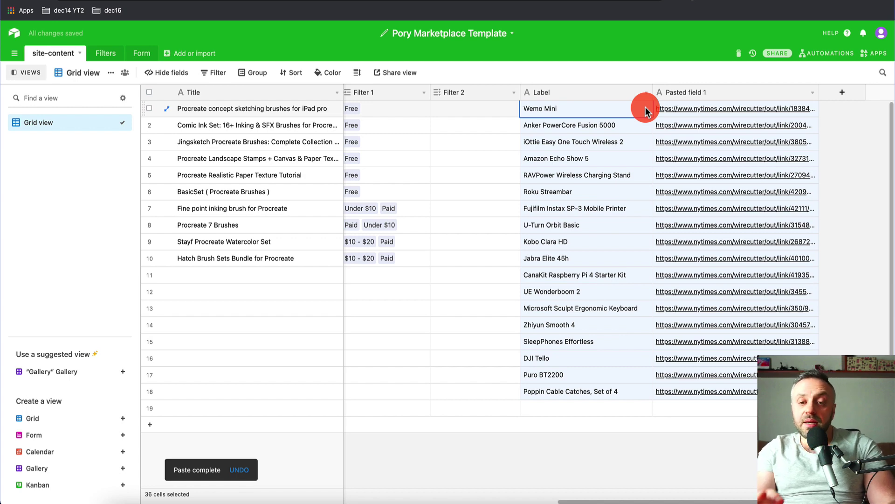
Copy the product names from the Label column over the Title column, starting at the first record and overwriting the old titles.
scroll(592, 126, "left", 10)
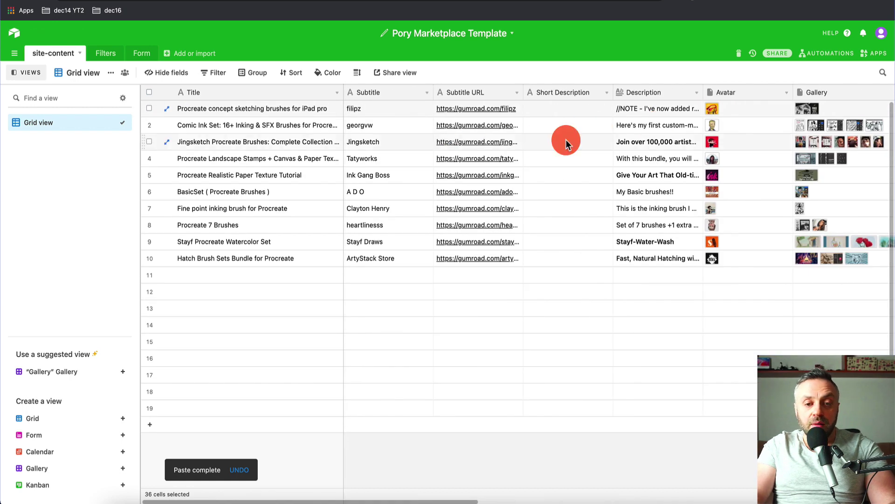
scroll(620, 147, "right", 10)
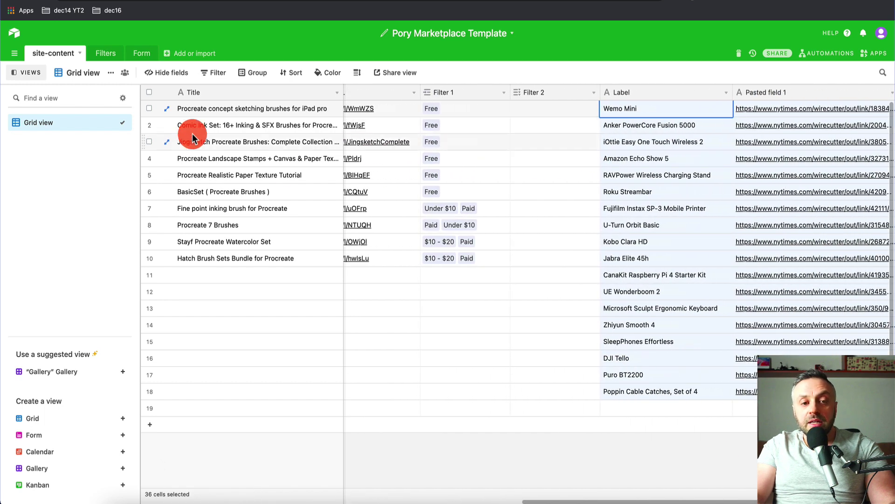
left_click(697, 139)
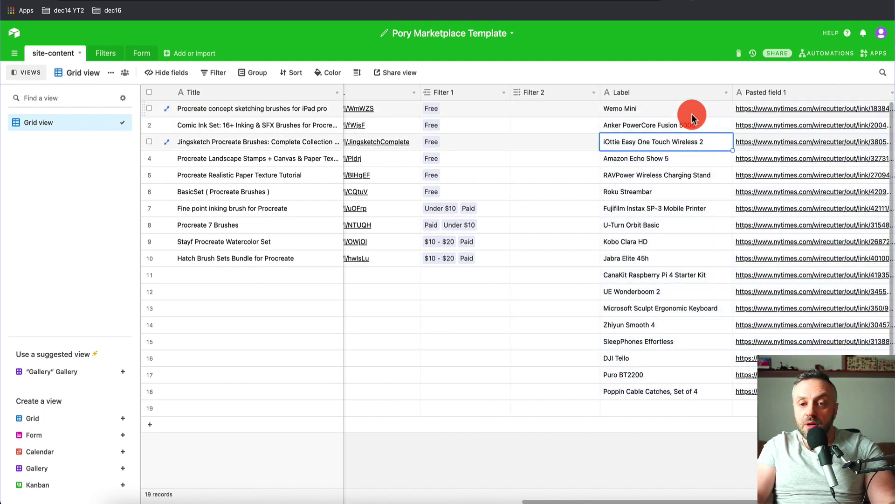
left_click_drag(692, 113, 669, 395)
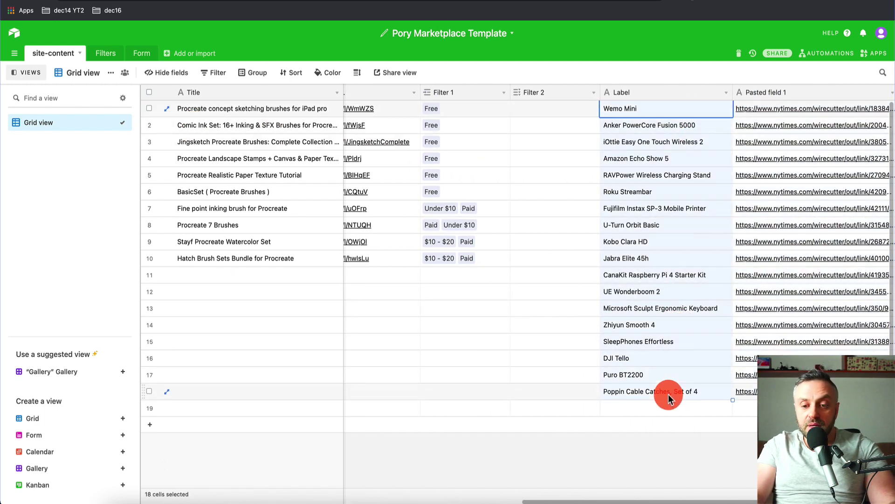
key("ctrl+c")
left_click(226, 111)
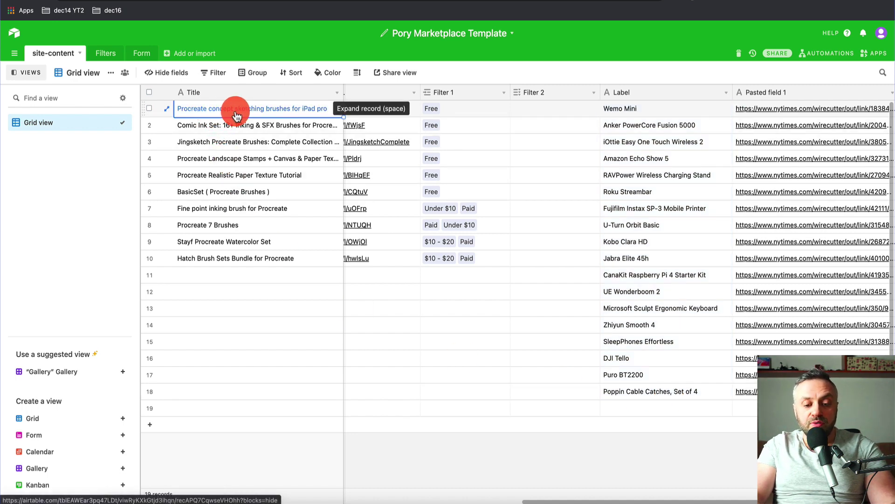
key("ctrl+v")
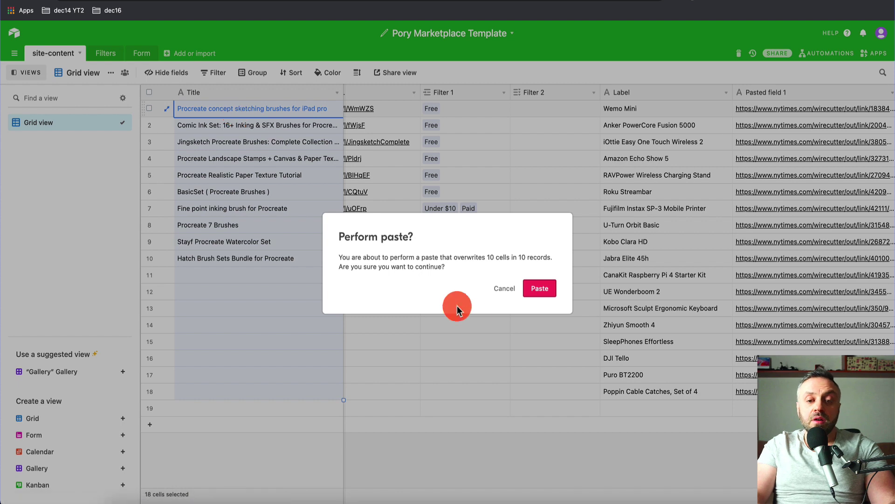
left_click(541, 289)
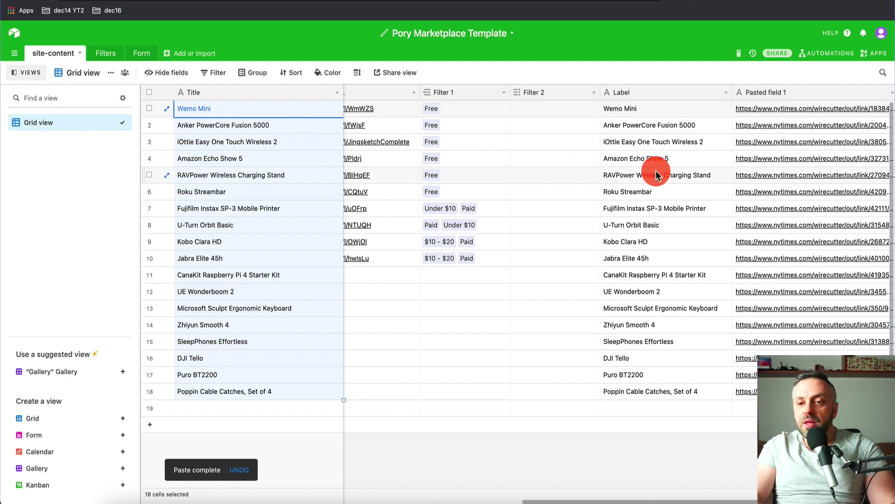
Copy all 18 product links from the Pasted field 1 column over the Call To Action URL column, starting at the Wemo Mini record.
left_click(653, 125)
key("Up")
key("Right")
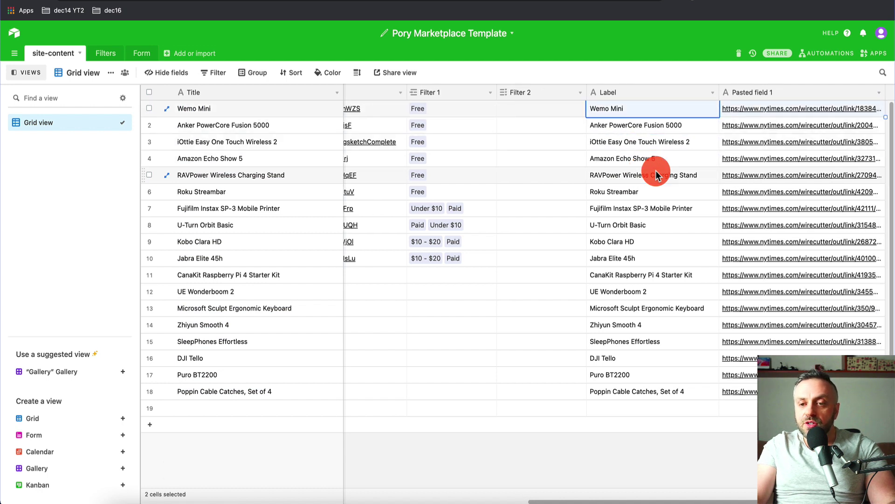
key("shift+Down")
key("shift+Down")
key("shift+Down")
key("shift+Down")
key("shift+Down")
key("shift+Down")
key("shift+Down")
key("shift+Down")
key("shift+Down")
key("shift+Down")
key("shift+Down")
key("shift+Down")
key("shift+Down")
key("shift+Down")
key("shift+Down")
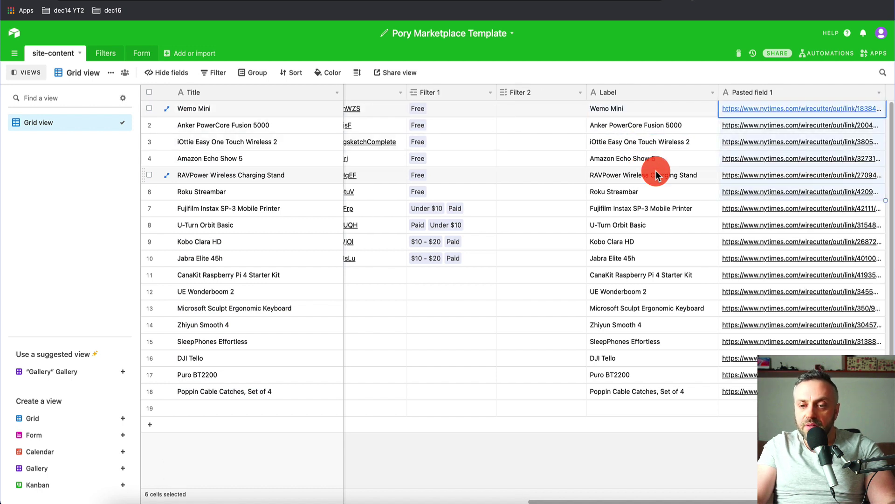
key("shift+Down")
key("shift+Down")
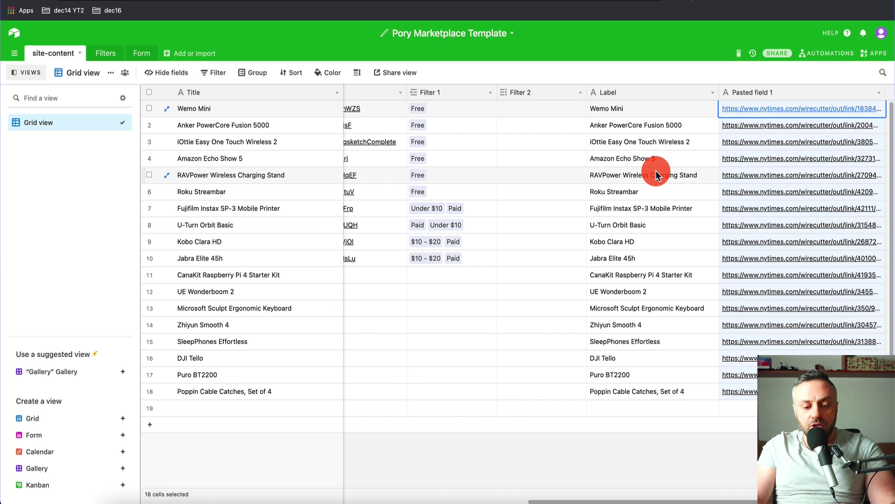
key("ctrl+c")
scroll(656, 175, "left", 10)
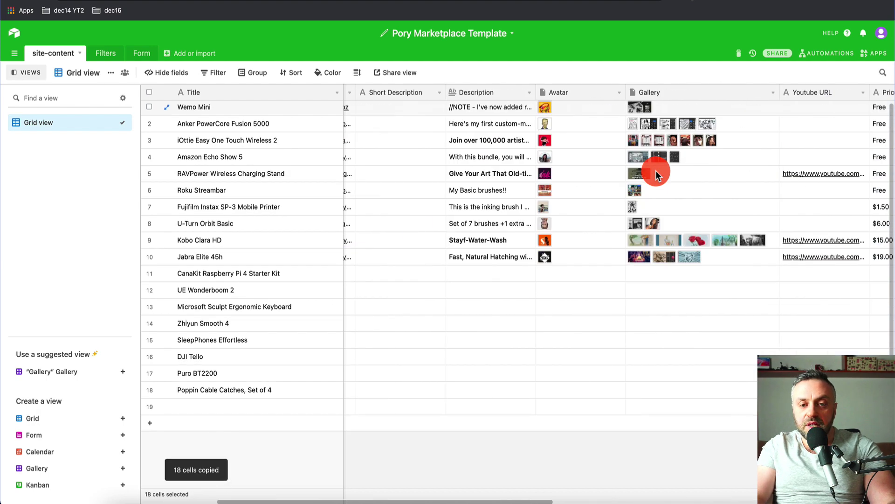
scroll(656, 175, "left", 4)
scroll(656, 175, "right", 15)
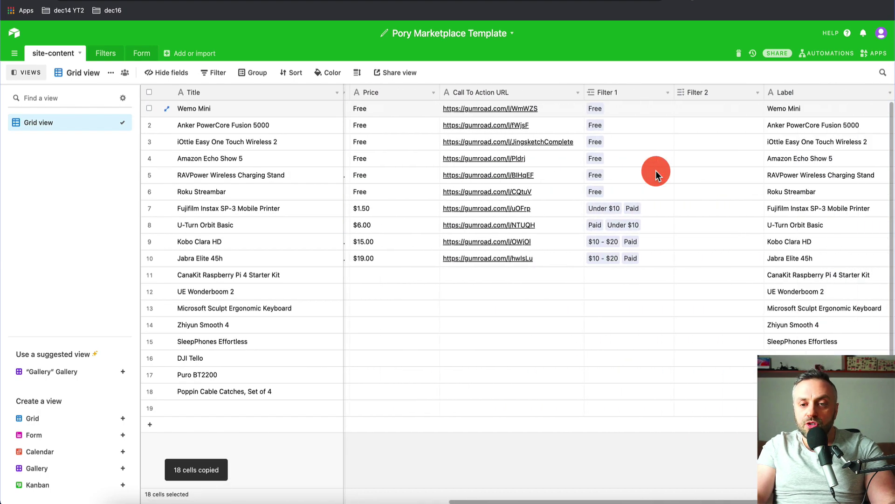
scroll(656, 174, "right", 3)
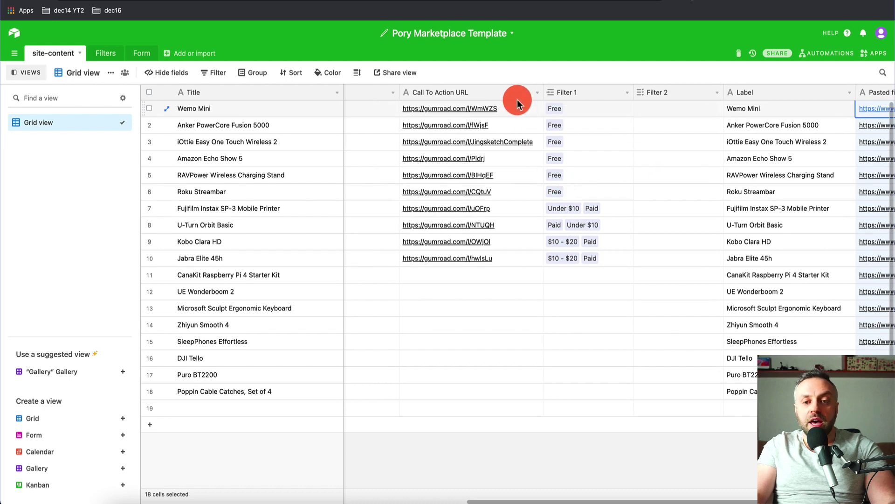
left_click(519, 108)
scroll(519, 109, "left", 2)
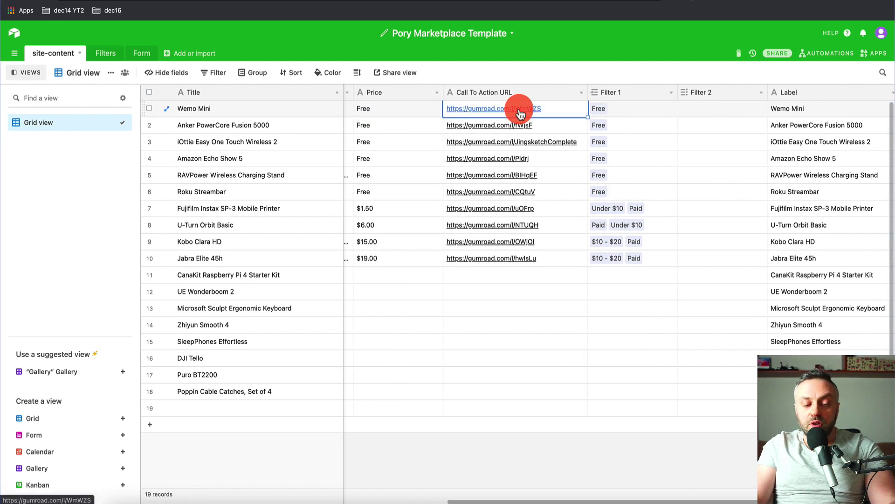
key("super+v")
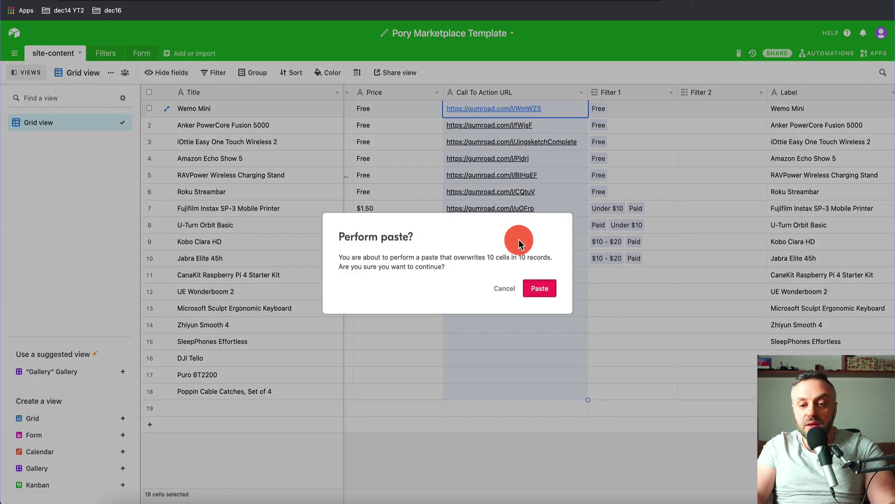
left_click(535, 286)
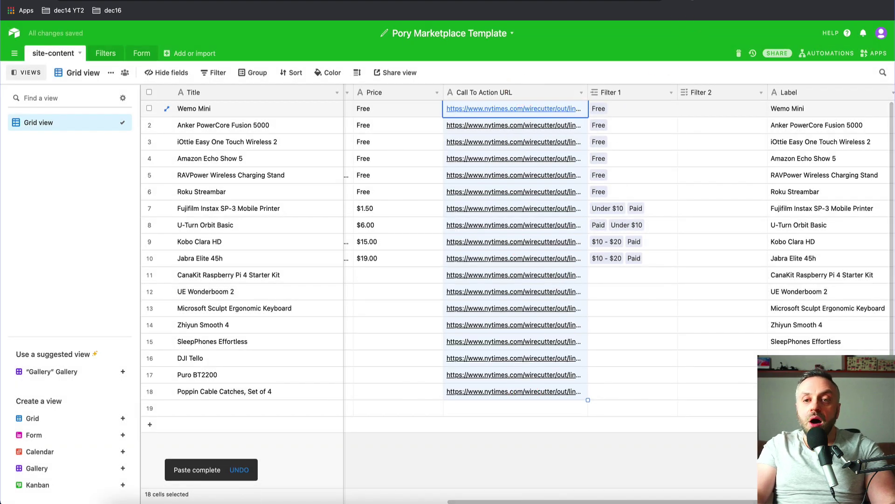
Switch to the Pory site editor, open the data source settings and look through the listing cards in the preview.
key("ctrl+Tab")
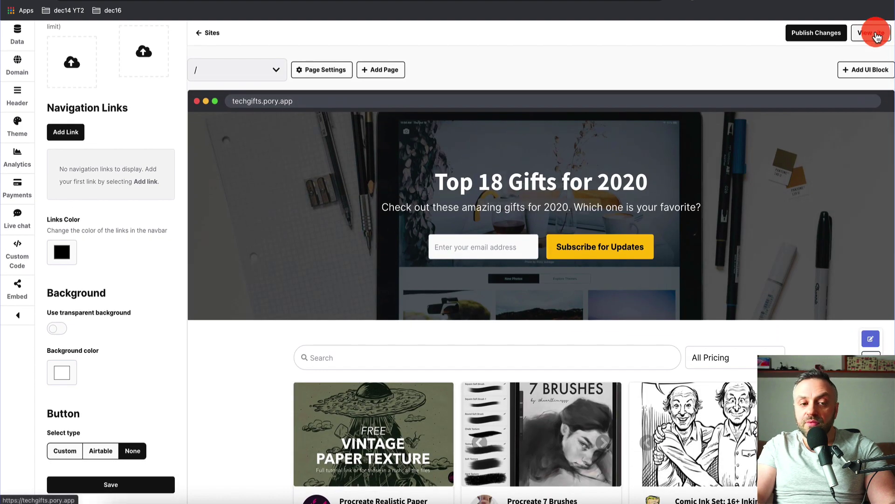
scroll(264, 284, "down", 6)
left_click(264, 284)
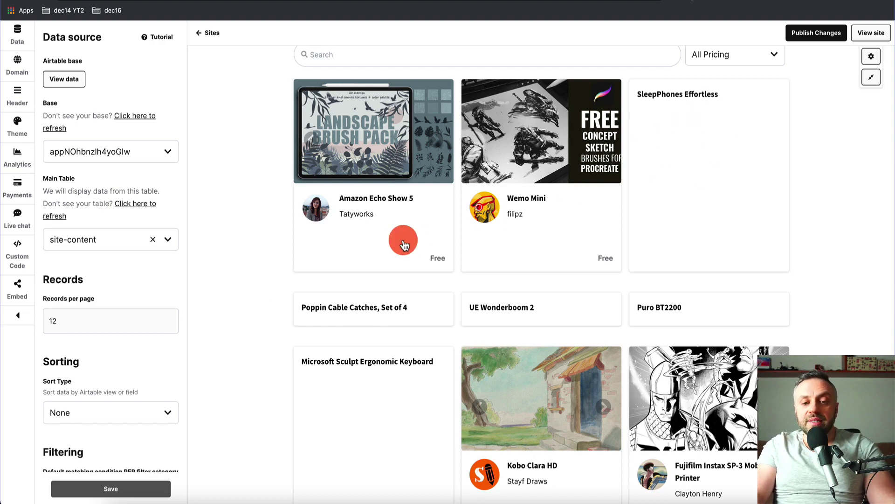
scroll(405, 242, "down", 7)
scroll(404, 242, "up", 2)
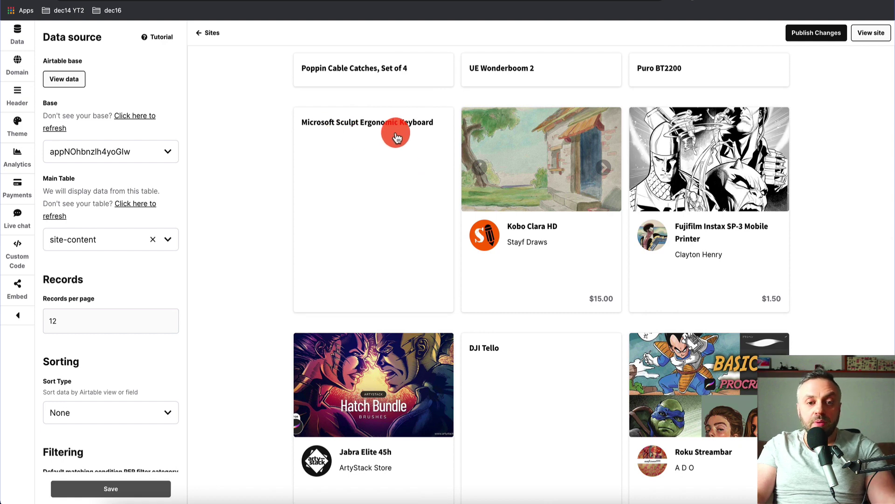
scroll(405, 154, "up", 5)
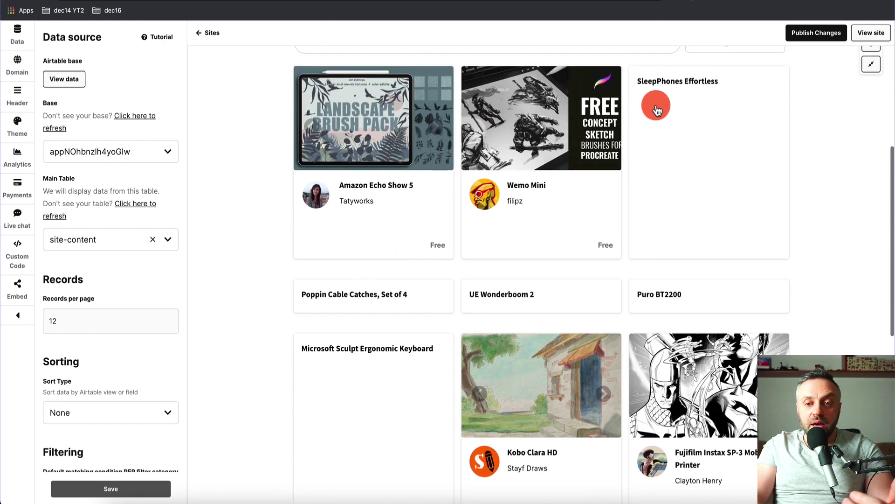
scroll(376, 256, "down", 7)
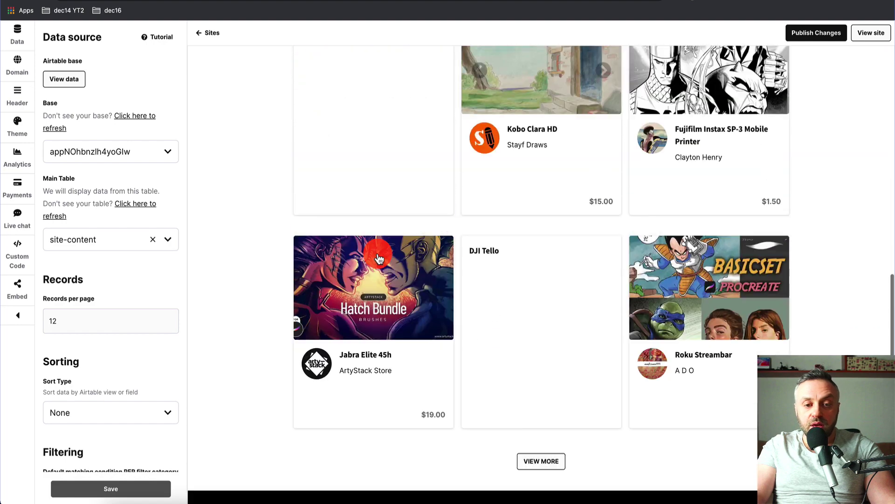
scroll(379, 258, "up", 6)
View the live site and inspect the SleepPhones Effortless listing's pop-up and its download link.
left_click(870, 33)
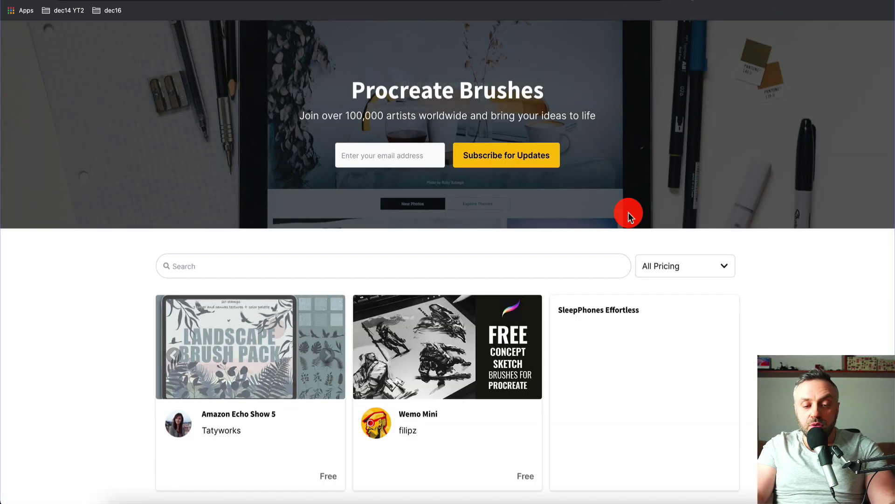
scroll(628, 213, "down", 6)
scroll(653, 162, "up", 2)
left_click(673, 159)
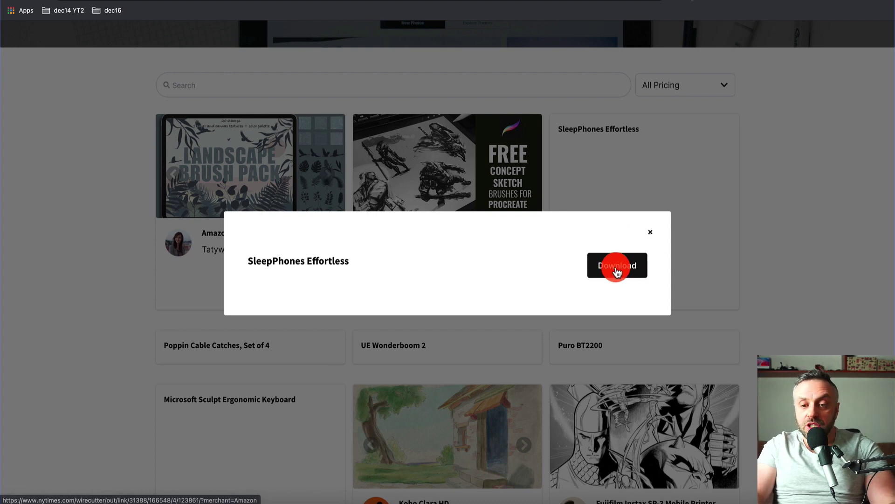
left_click(650, 232)
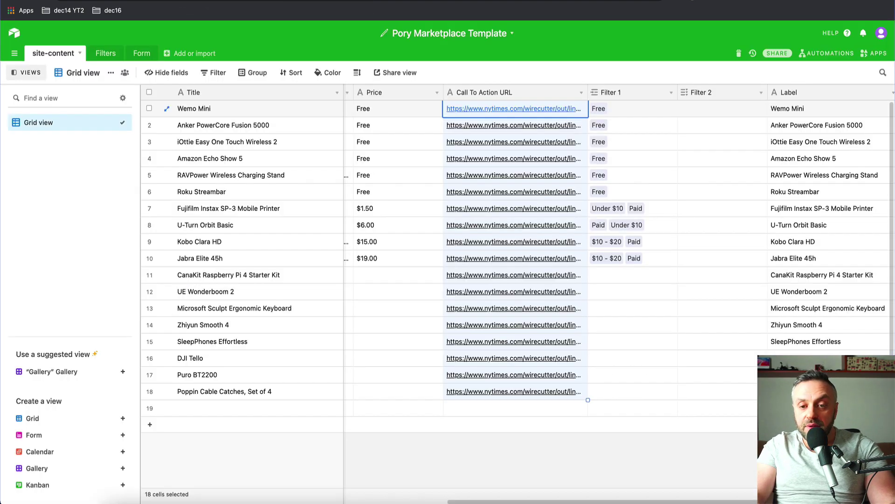
Switch back to the Airtable base and review the template columns from Subtitle through Call To Action URL and the RAVPower record's description.
scroll(751, 161, "right", 6)
scroll(520, 150, "left", 2)
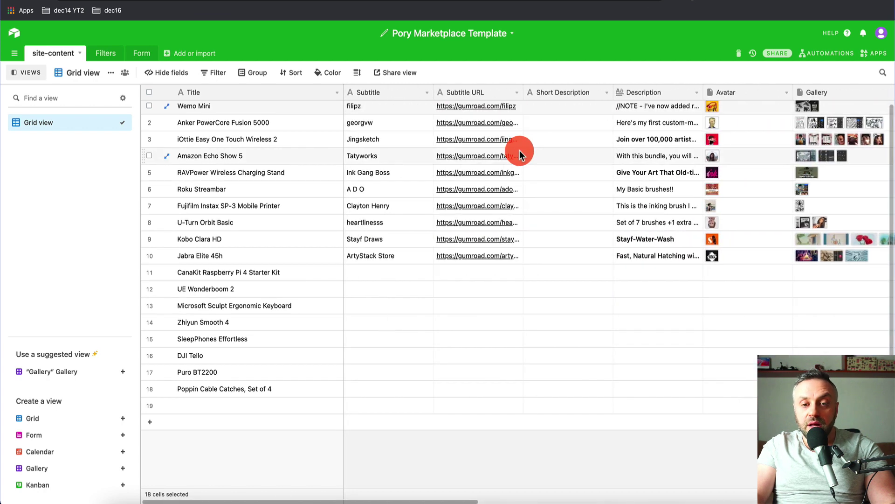
scroll(519, 150, "right", 10)
scroll(519, 150, "right", 3)
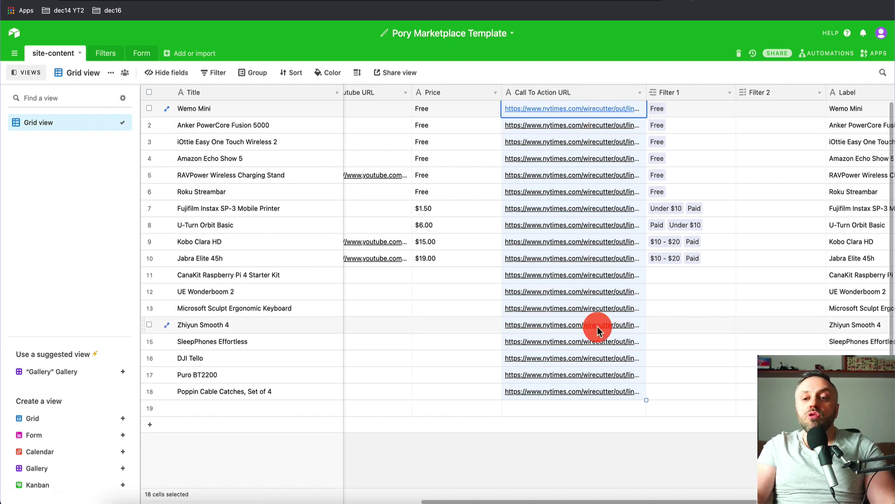
scroll(649, 149, "left", 15)
left_click(657, 175)
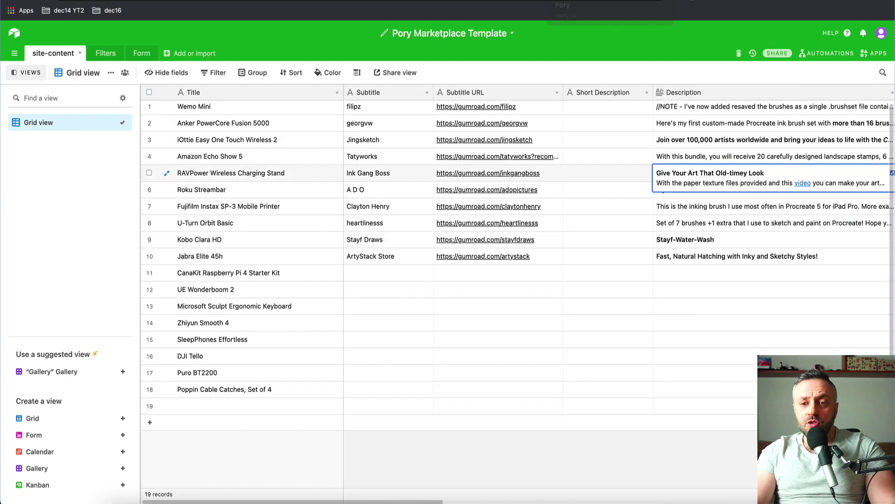
Return to Pory, open the field editor for the listings block and compare its card view with its detailed view.
left_click(583, 1)
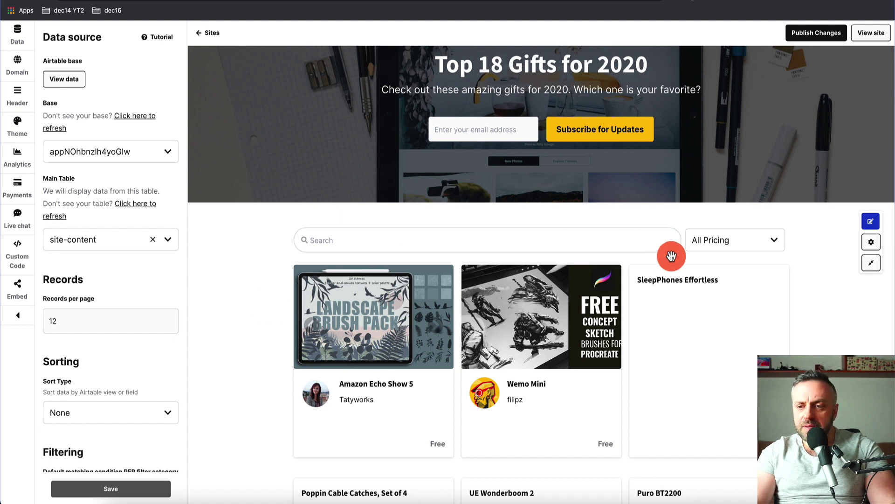
left_click(872, 224)
left_click(230, 45)
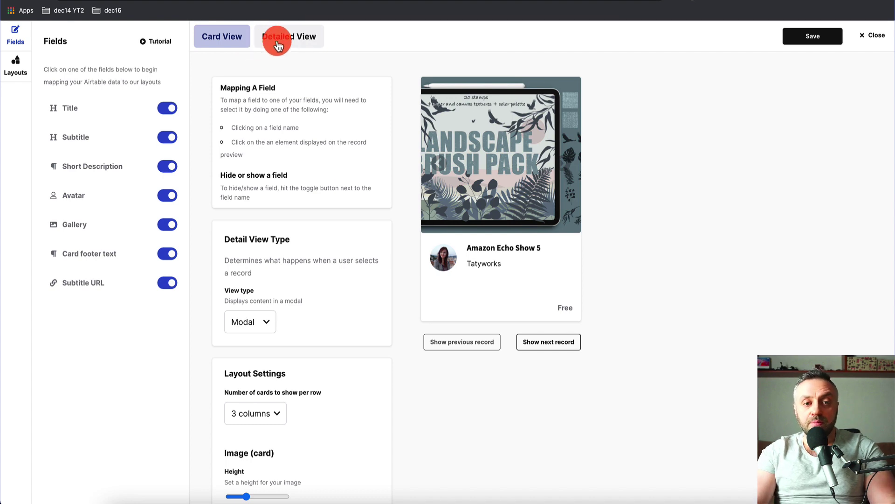
left_click(294, 42)
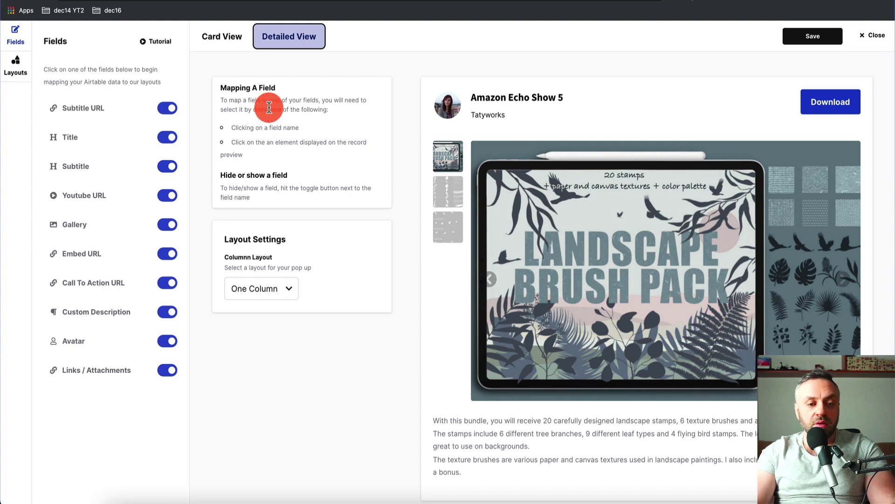
left_click(240, 39)
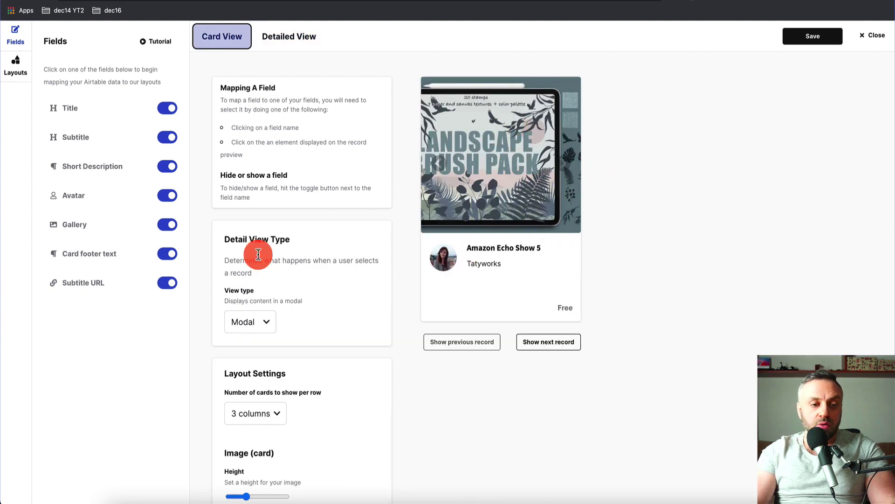
Clear the Airtable mappings of the card view's Subtitle, Short Description and Avatar fields by switching each one off and on again.
left_click(168, 138)
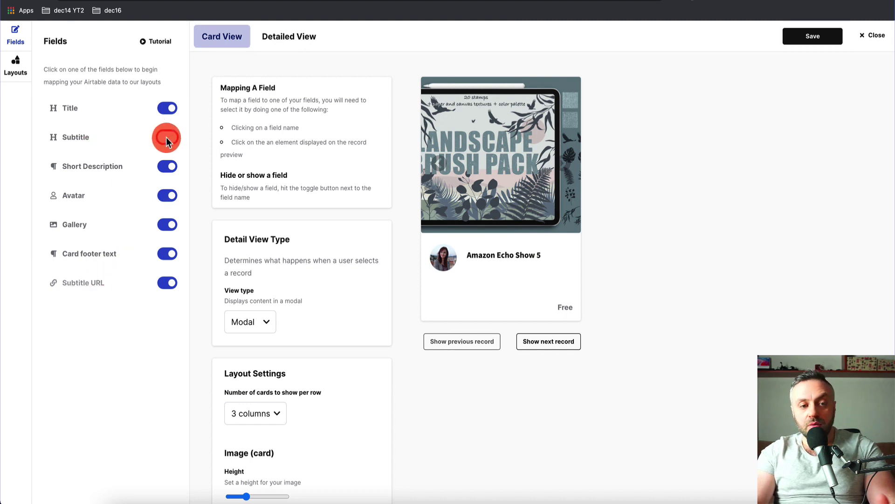
left_click(167, 139)
left_click(165, 166)
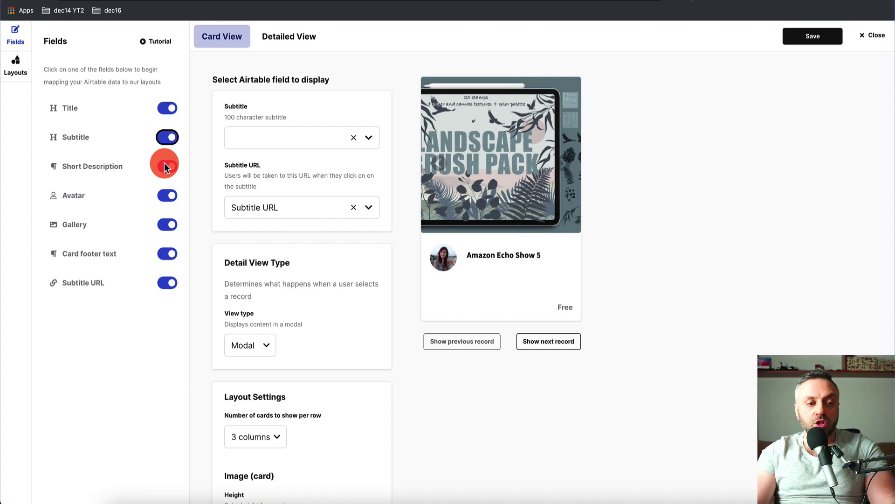
left_click(165, 167)
left_click(164, 198)
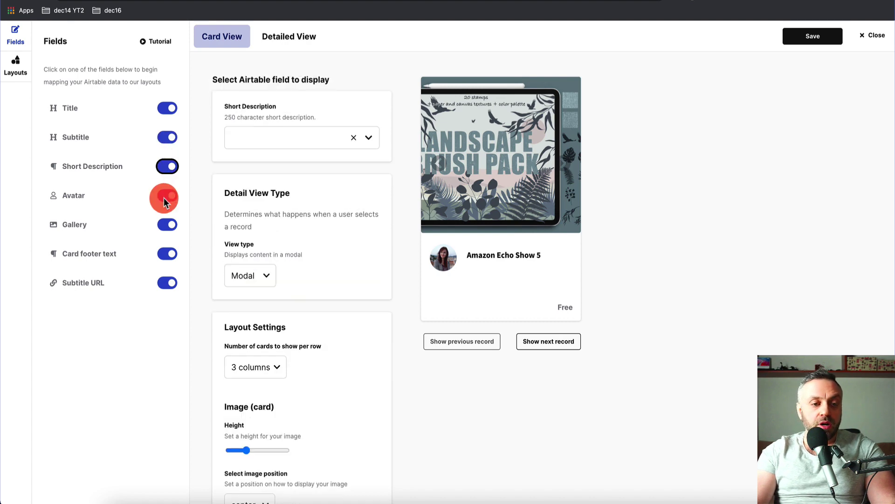
left_click(164, 198)
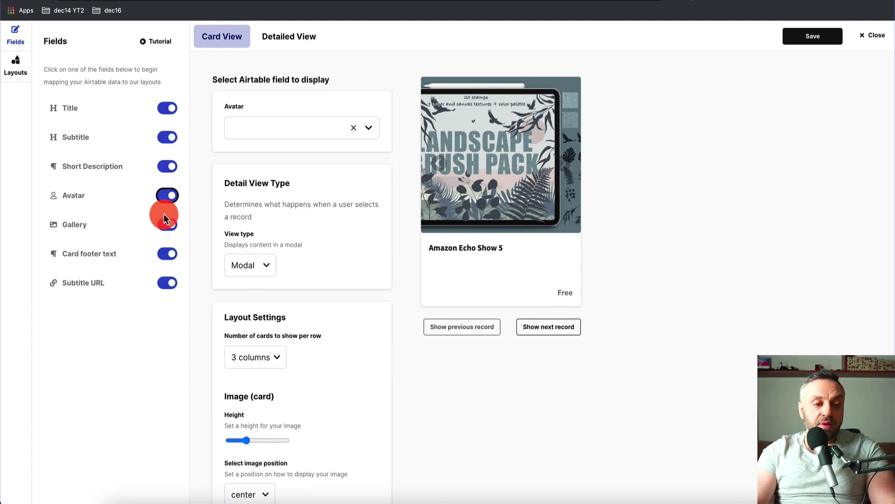
left_click(224, 53)
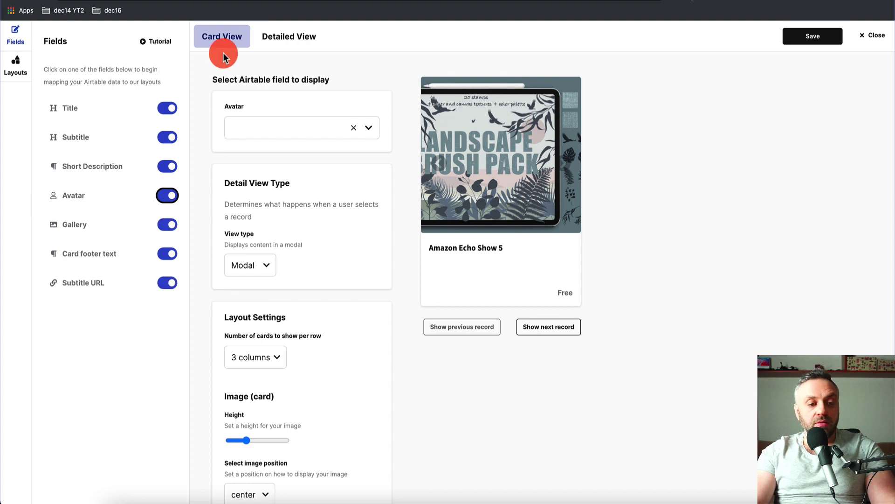
In the detailed view, turn off the Youtube URL field and clear the Call To Action URL field's mapping by toggling it.
left_click(273, 44)
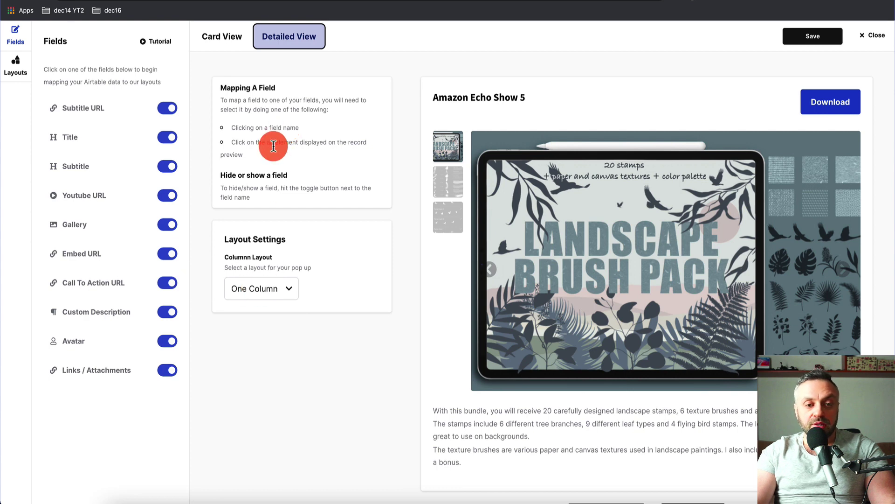
left_click(163, 196)
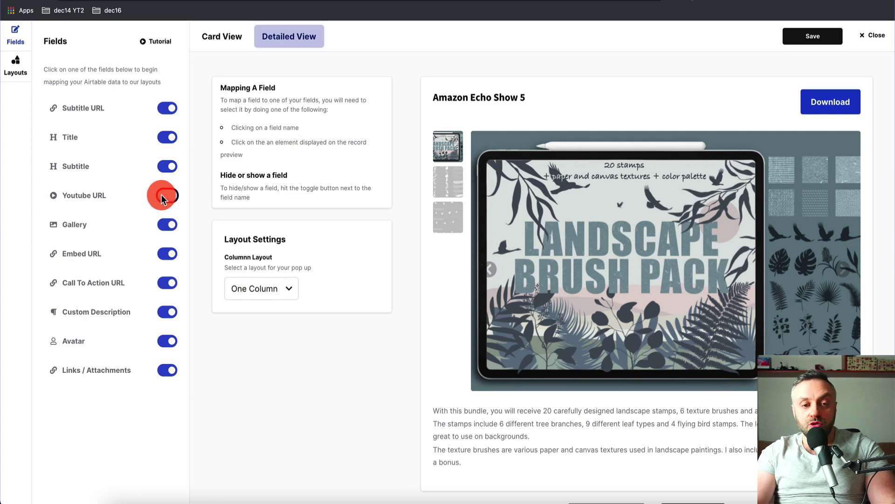
left_click(164, 282)
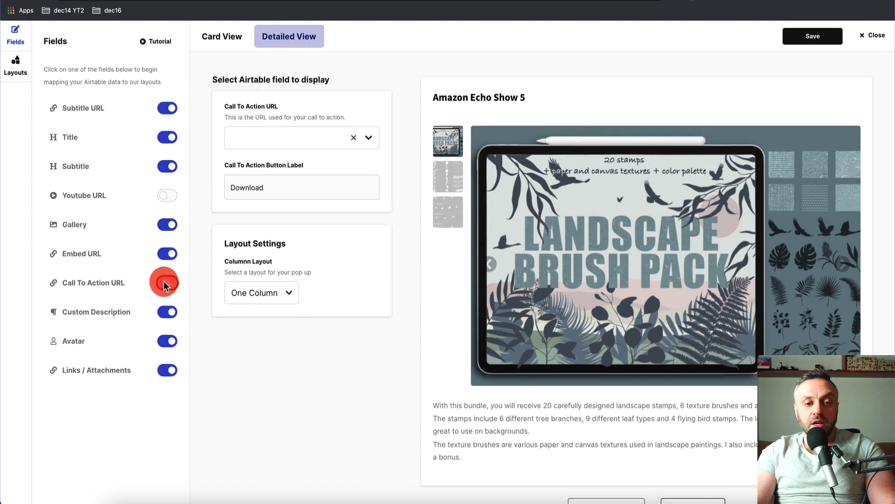
Set the call-to-action button label to Buy It Now and map its URL to the Airtable field Call To Action URL.
left_click(267, 182)
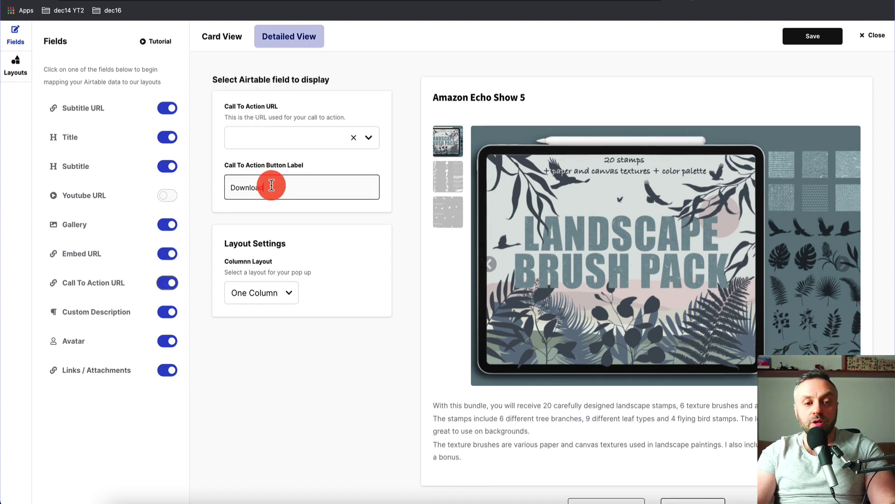
double_click(271, 186)
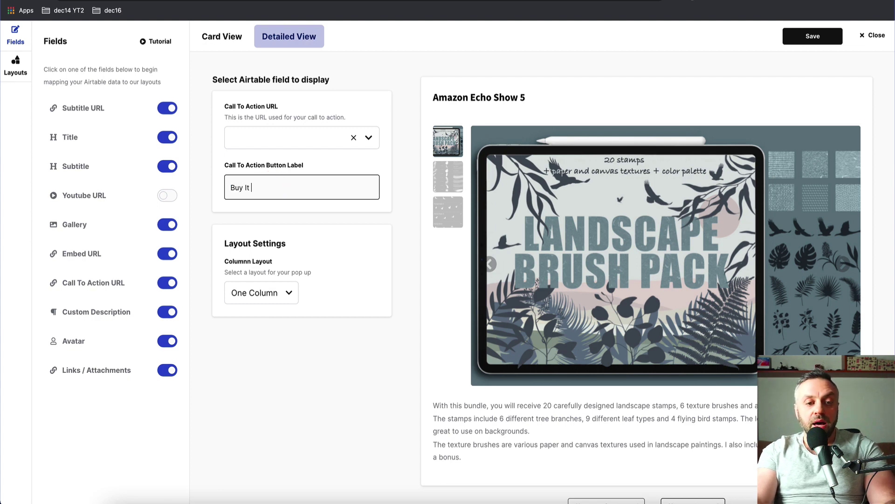
left_click(317, 136)
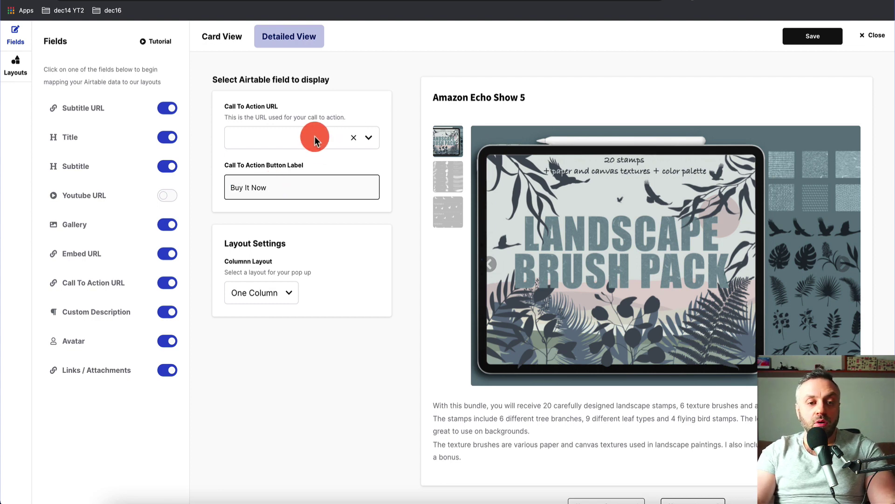
left_click(317, 136)
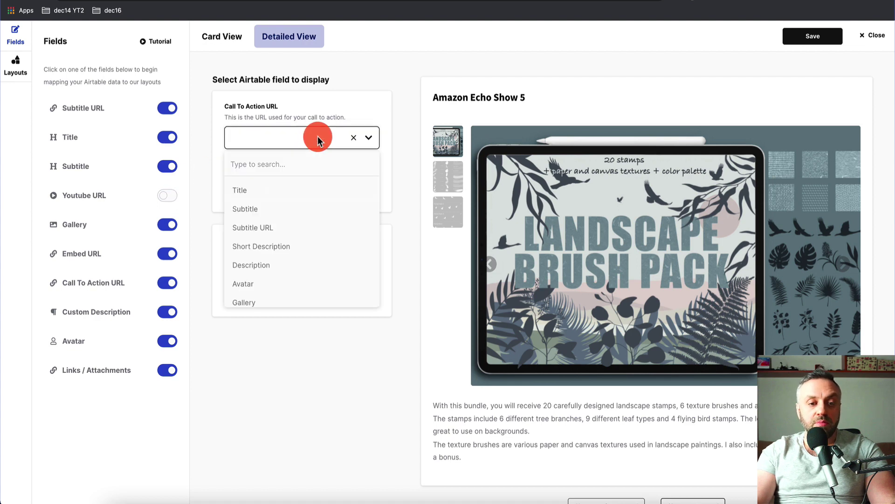
scroll(296, 238, "down", 2)
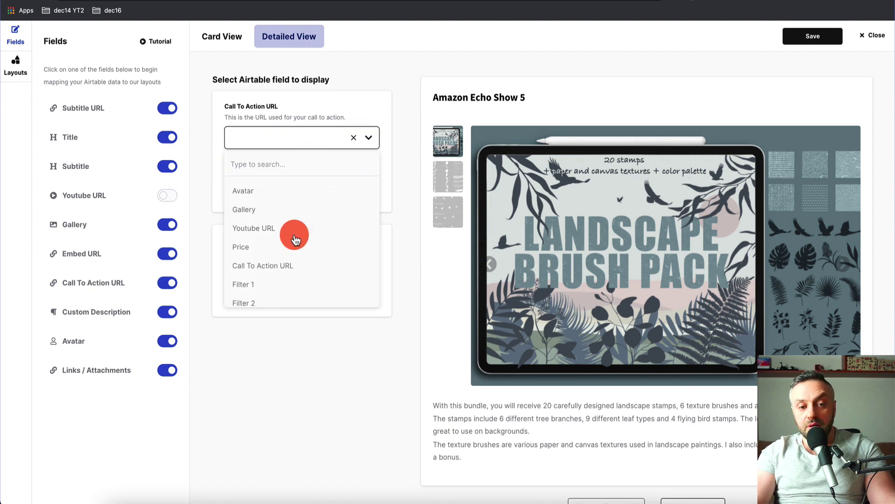
left_click(289, 264)
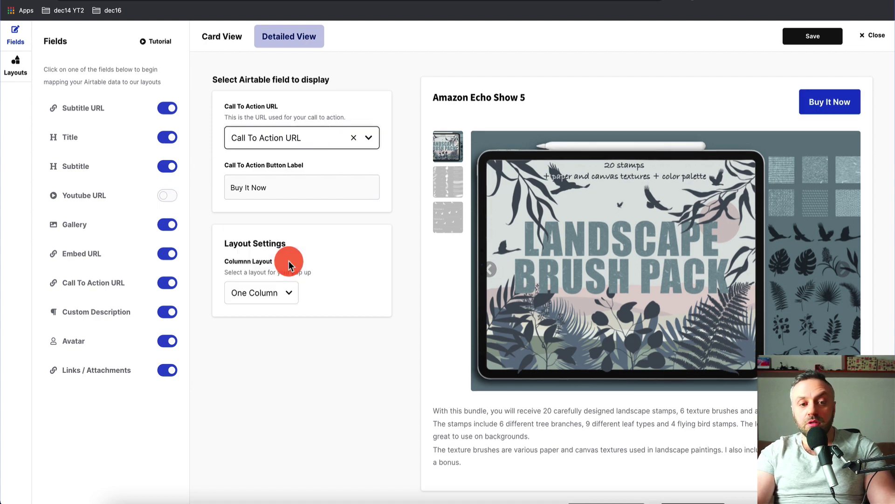
left_click(424, 83)
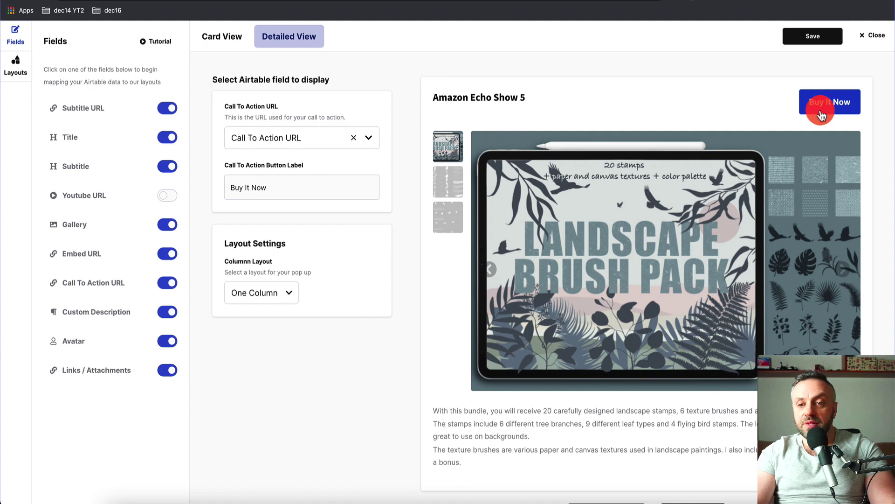
Save the field mapping configuration and preview the Wemo Mini listing's pop-up.
left_click(812, 41)
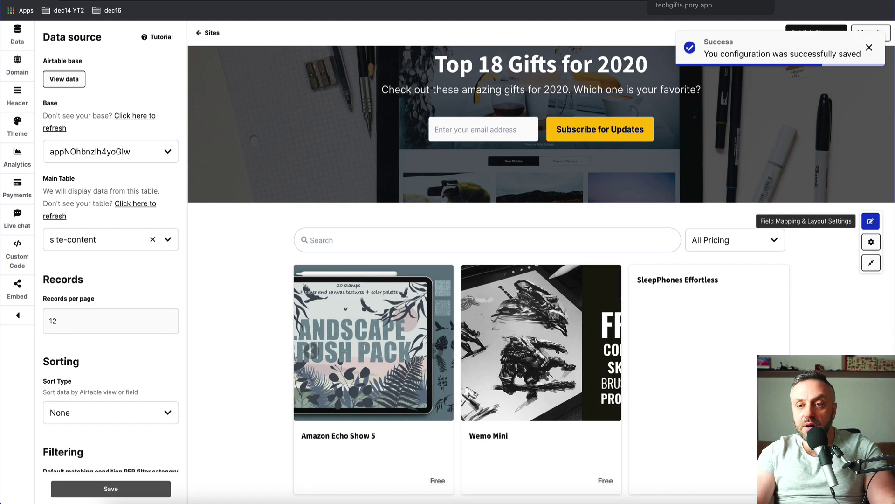
left_click(550, 321)
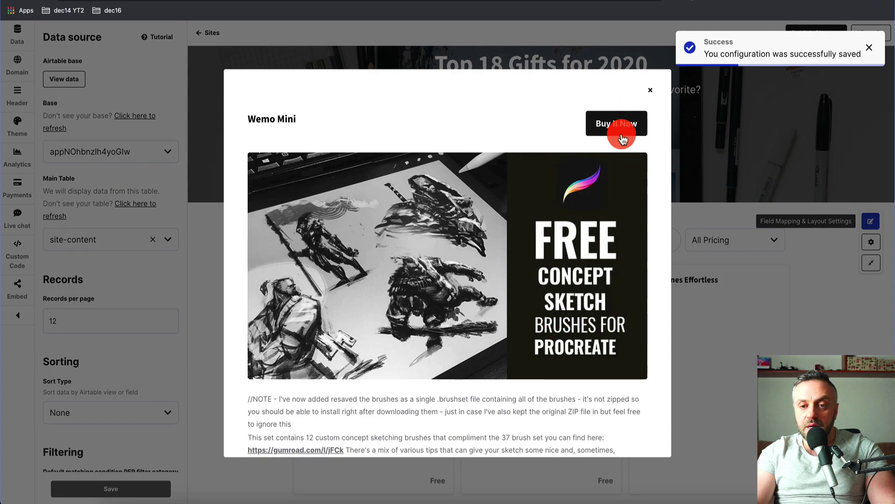
left_click(650, 90)
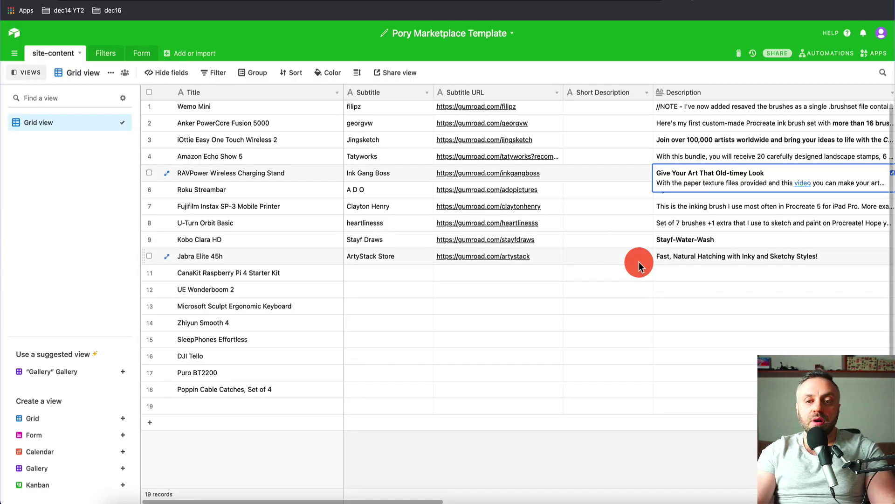
Switch to the Wirecutter article, scrape all images similar to the Wemo Mini photo and copy the scraped results to the clipboard.
scroll(640, 260, "right", 10)
scroll(637, 261, "left", 10)
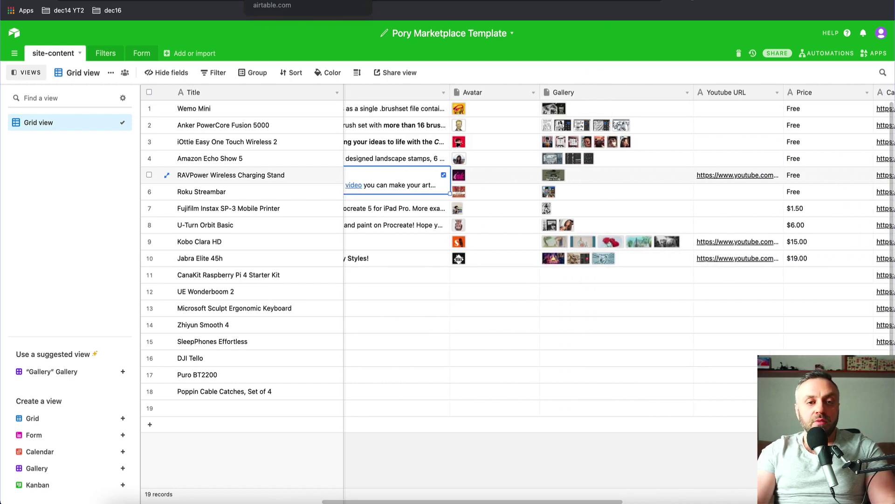
left_click(207, 1)
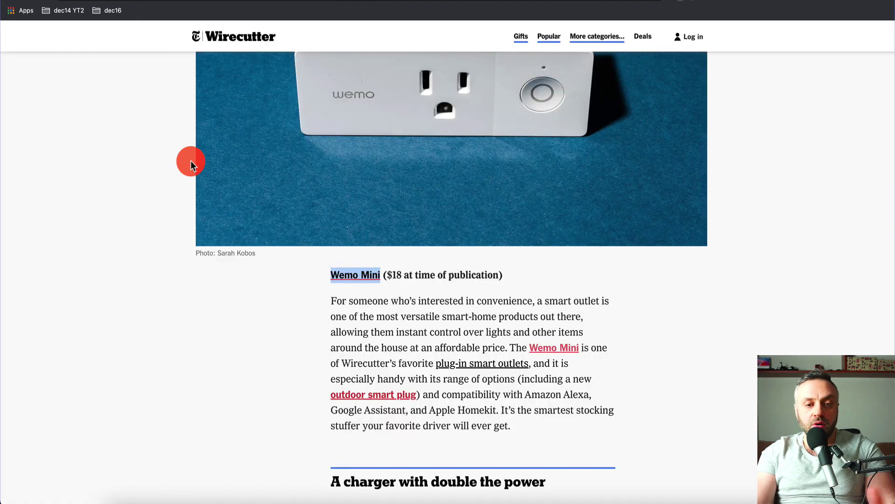
scroll(166, 203, "up", 6)
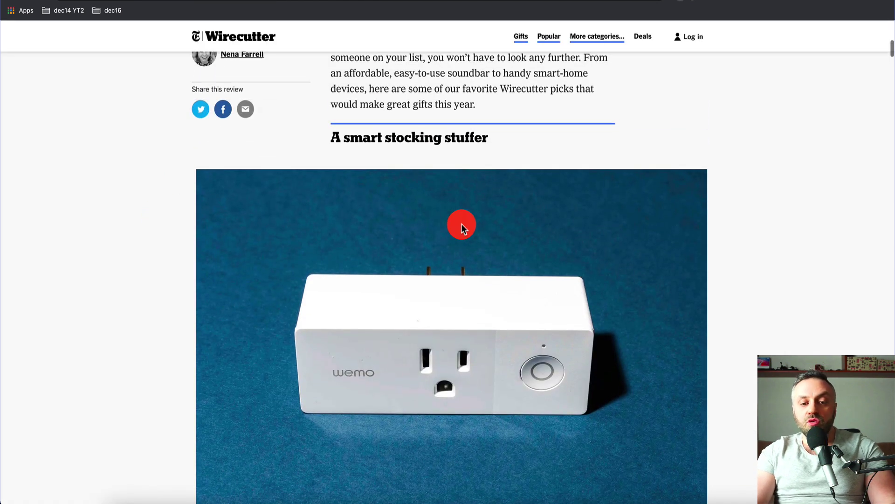
right_click(461, 227)
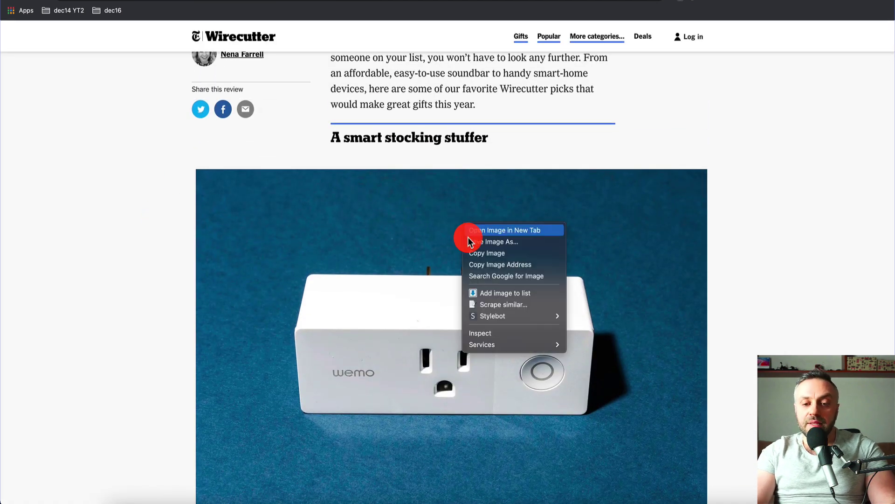
left_click(500, 308)
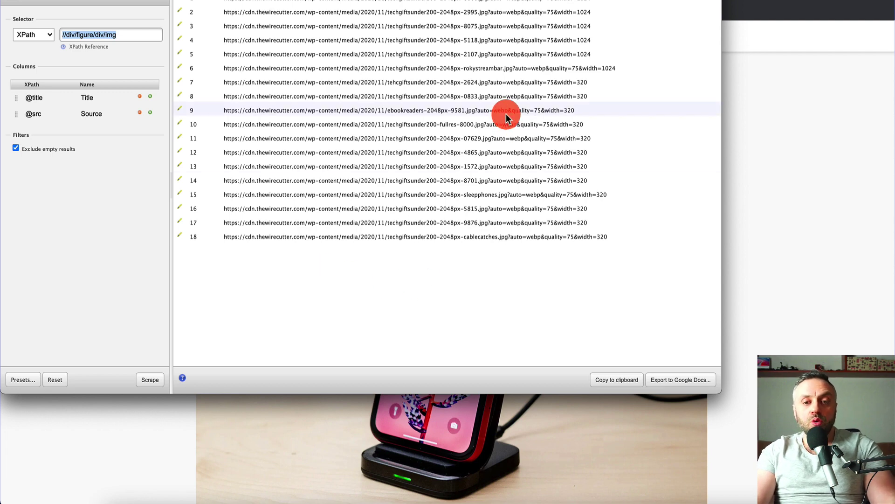
left_click(616, 379)
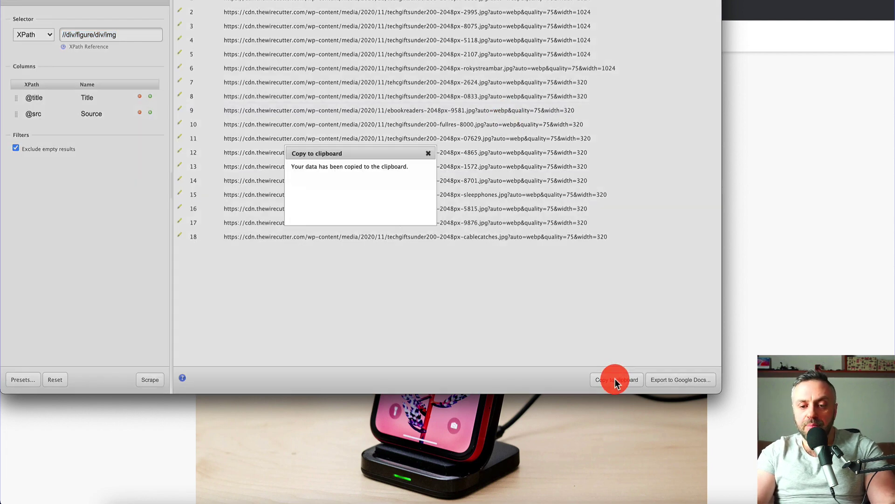
left_click(474, 170)
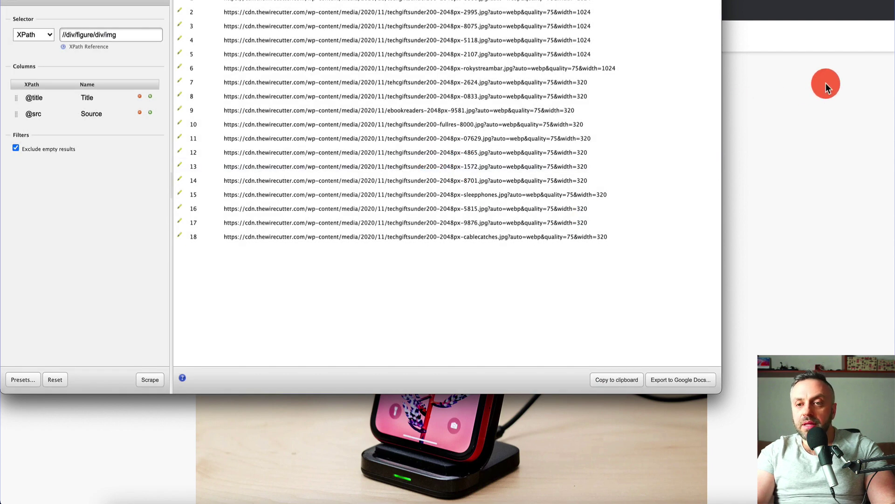
left_click(826, 83)
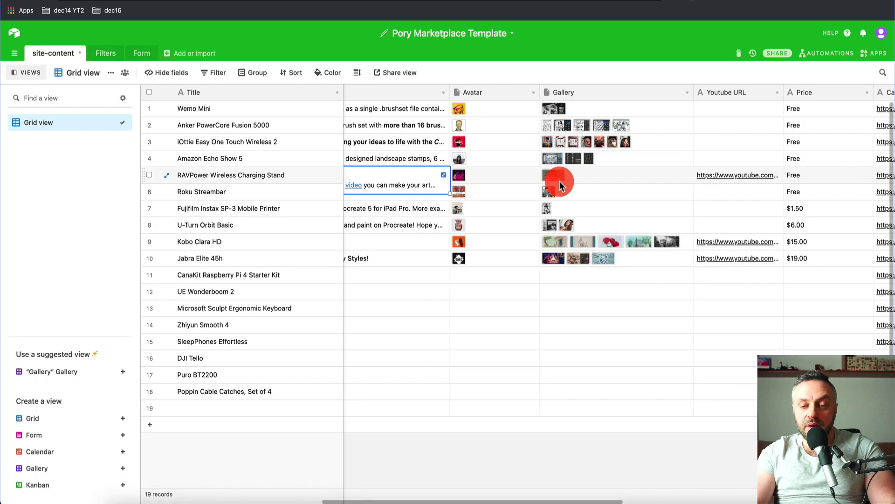
In the Airtable base's site-content table, insert a URL-type field between the Gallery and Youtube URL columns.
scroll(560, 182, "right", 8)
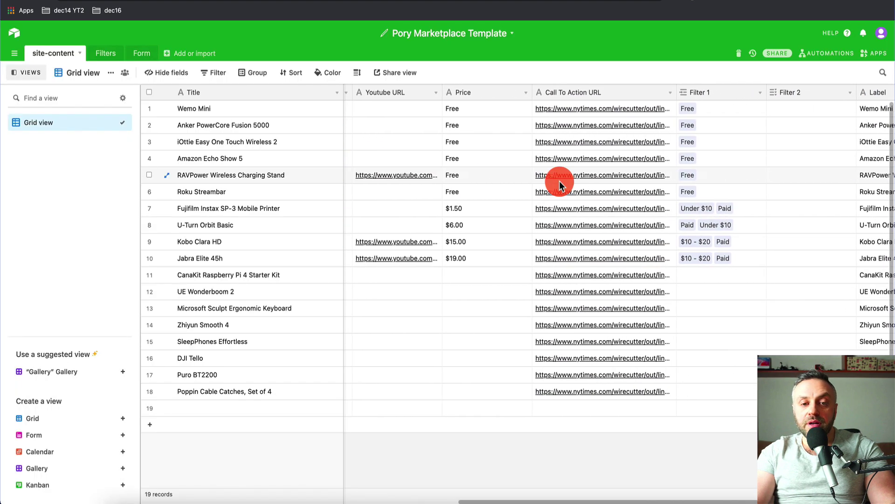
scroll(560, 184, "left", 10)
scroll(646, 161, "right", 5)
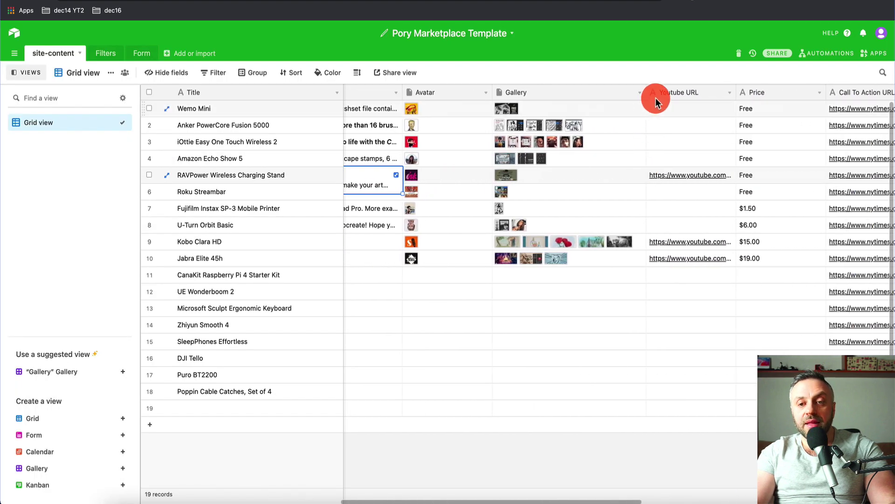
left_click(664, 92)
right_click(667, 96)
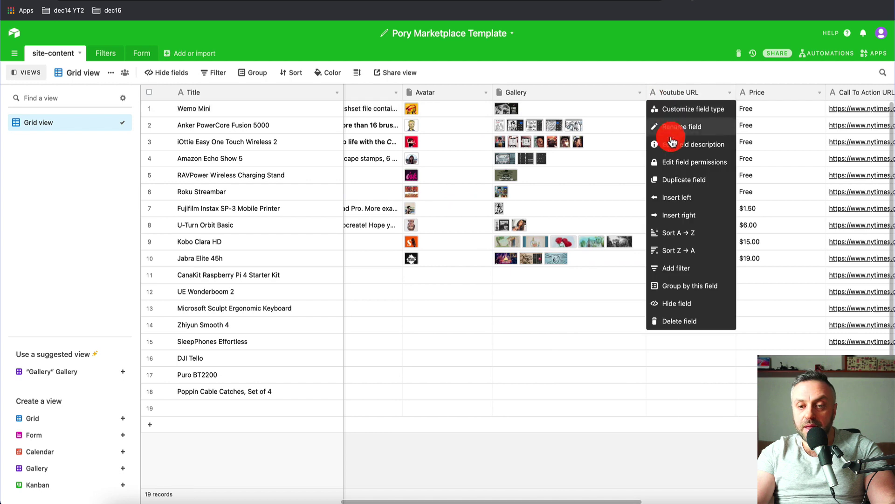
left_click(680, 194)
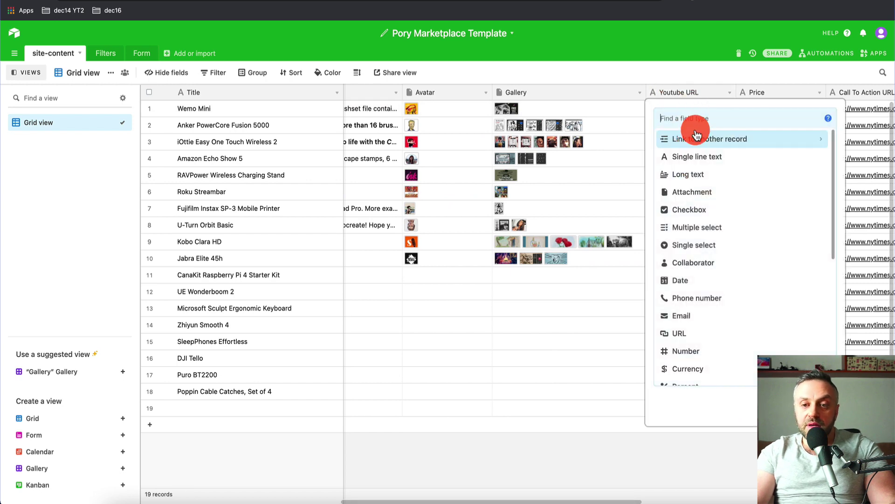
type("URL")
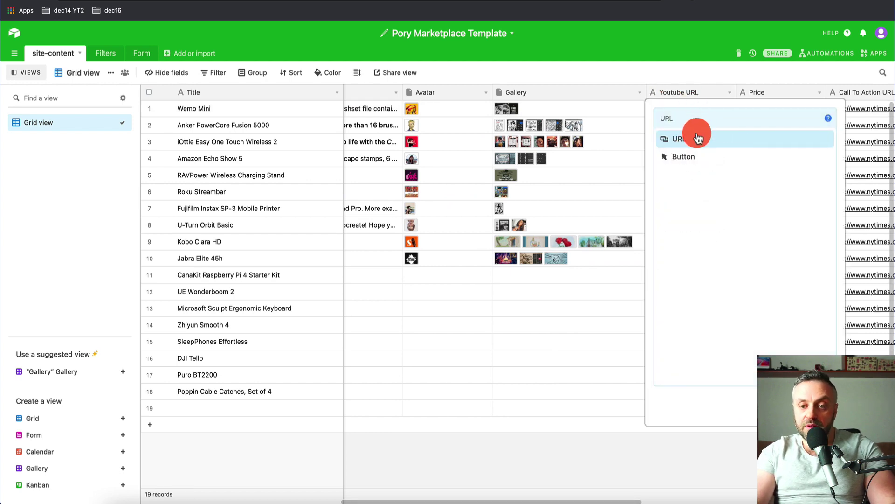
left_click(698, 139)
left_click(807, 174)
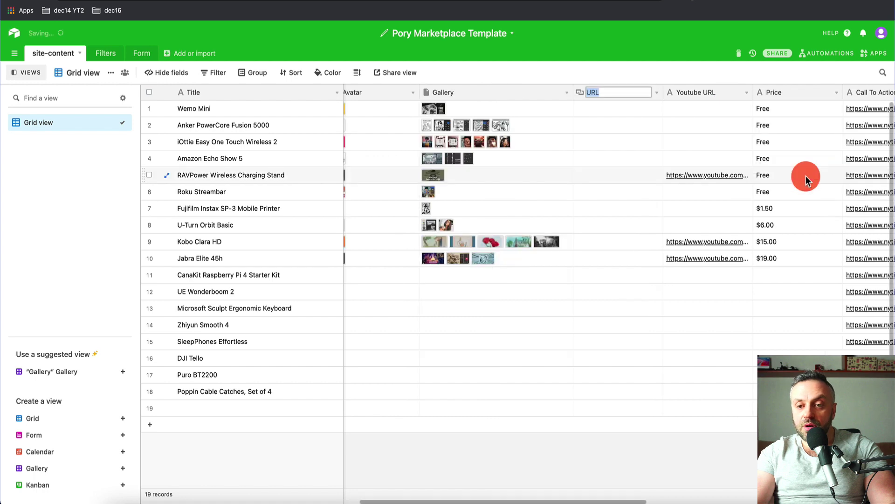
Paste the scraped image data starting at the Wemo Mini row of the new URL column, and delete that URL field.
left_click(607, 110)
key("ctrl+v")
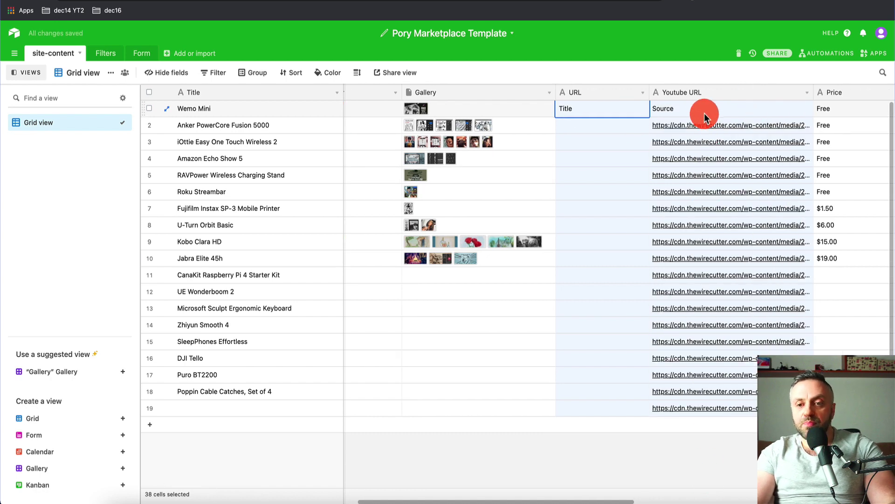
left_click(618, 92)
right_click(619, 92)
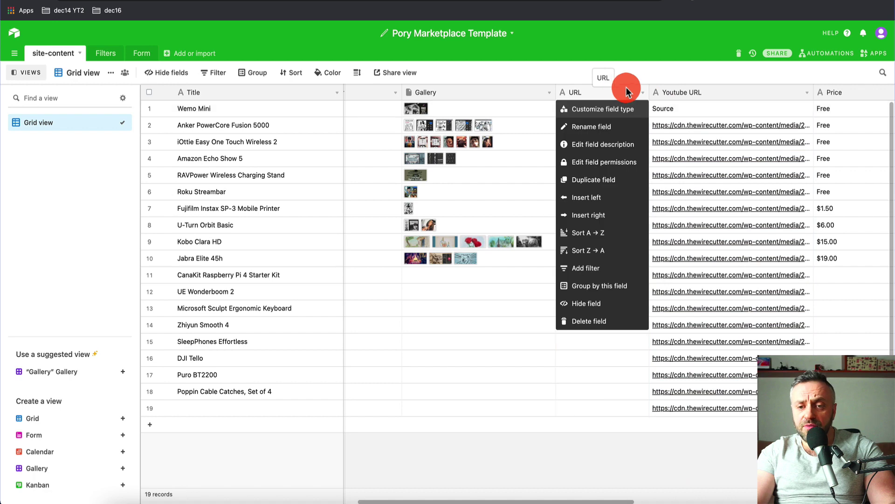
left_click(598, 319)
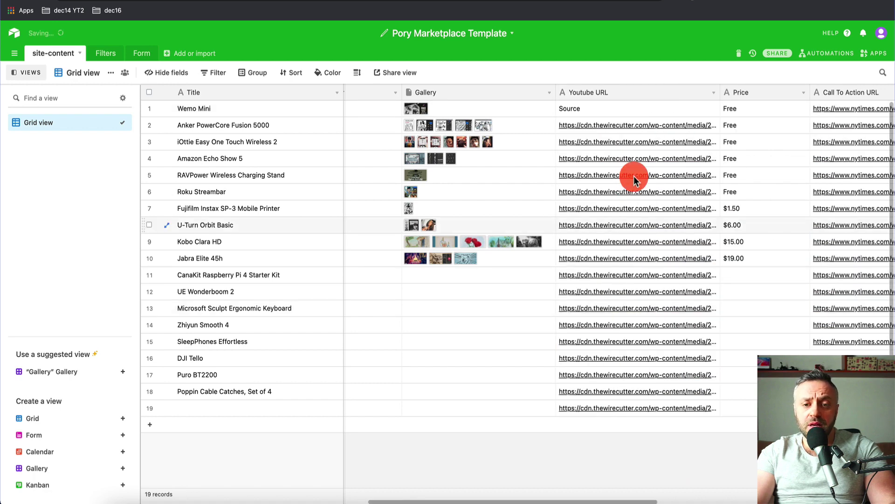
Rename the Youtube URL field to Image URL and save it.
left_click(598, 93)
double_click(598, 94)
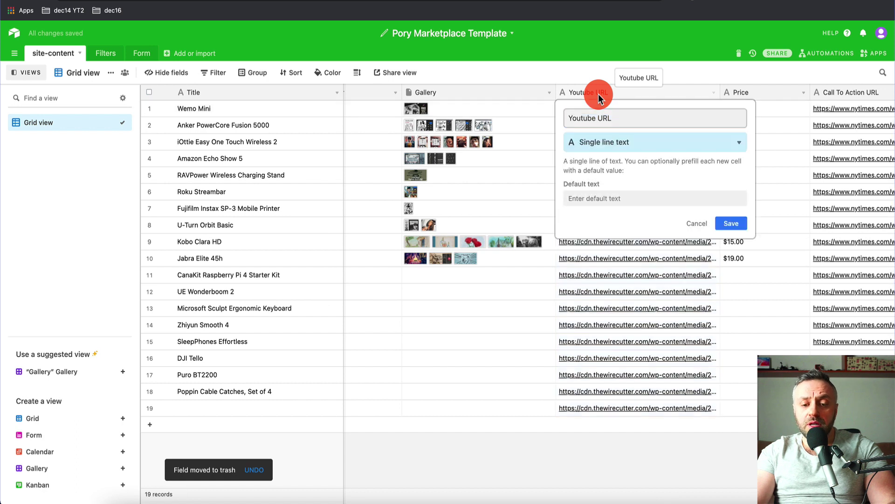
left_click(625, 117)
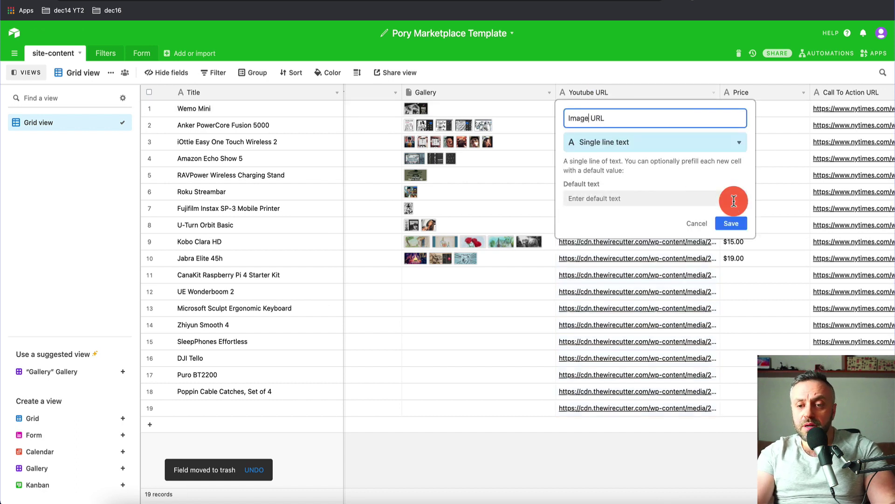
left_click(733, 226)
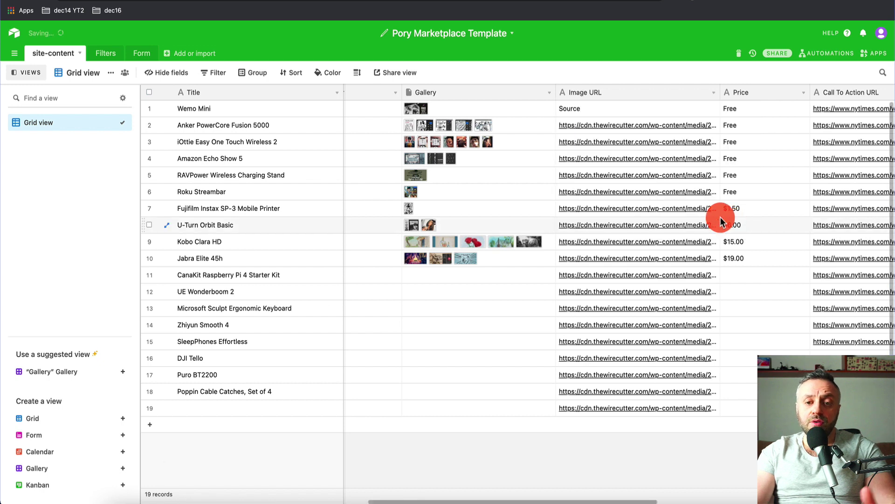
Clear the Source text from the first Image URL cell and paste the image URLs from the rows below one row higher, allowing the overwrite.
left_click(636, 110)
key("Down")
key("shift+Down")
key("shift+Down")
key("shift+Down")
key("shift+Down")
key("shift+Down")
key("shift+Down")
key("shift+Down")
key("shift+Down")
key("shift+Down")
key("shift+Down")
key("shift+Down")
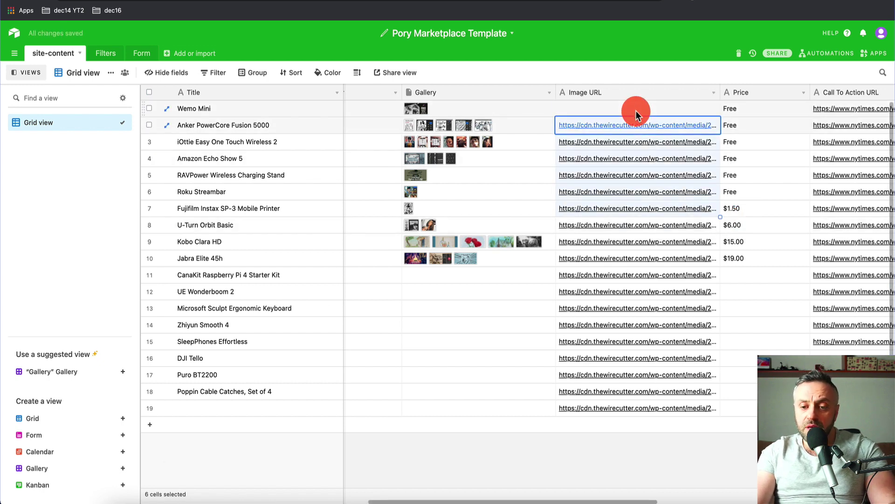
key("shift+Down")
key("shift+Down")
key("shift+Down")
key("shift+Down")
key("shift+Down")
key("shift+Down")
key("ctrl+c")
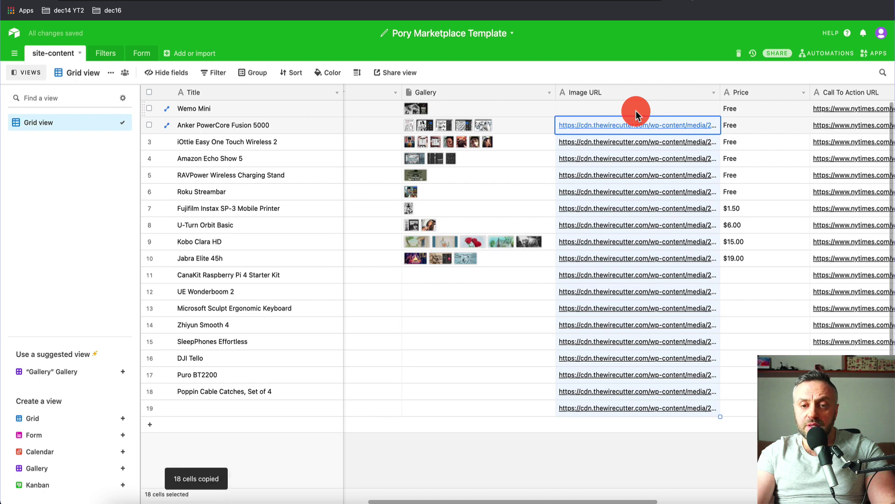
left_click(636, 111)
key("ctrl+v")
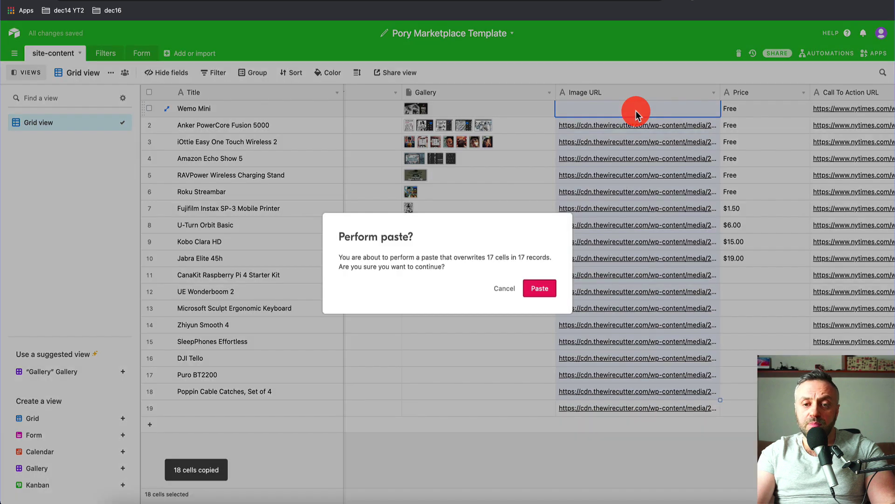
left_click(537, 288)
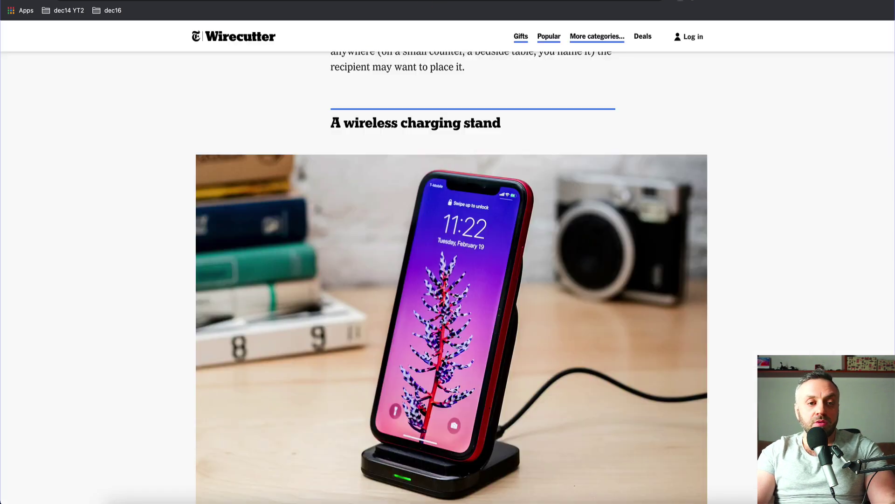
Detach the Wirecutter tech gifts article into its own browser window over Airtable and go back up through the article.
left_click_drag(254, 1, 452, 215)
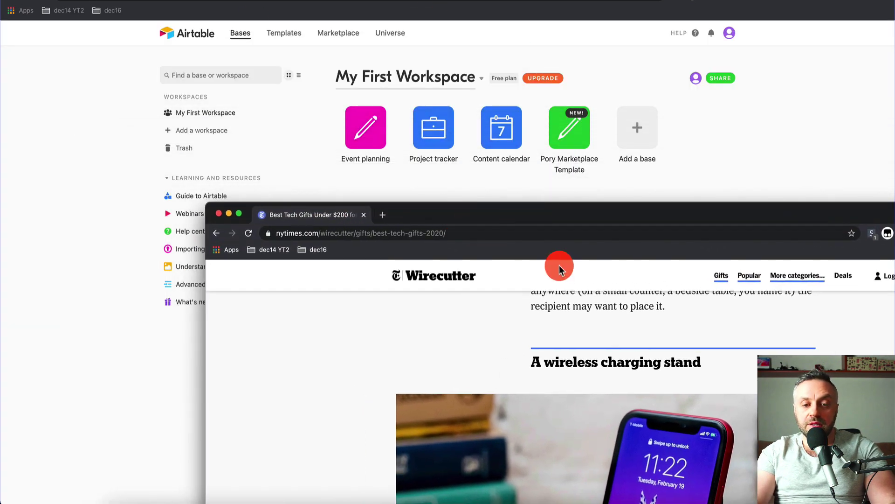
left_click_drag(591, 218, 366, 133)
scroll(414, 355, "up", 10)
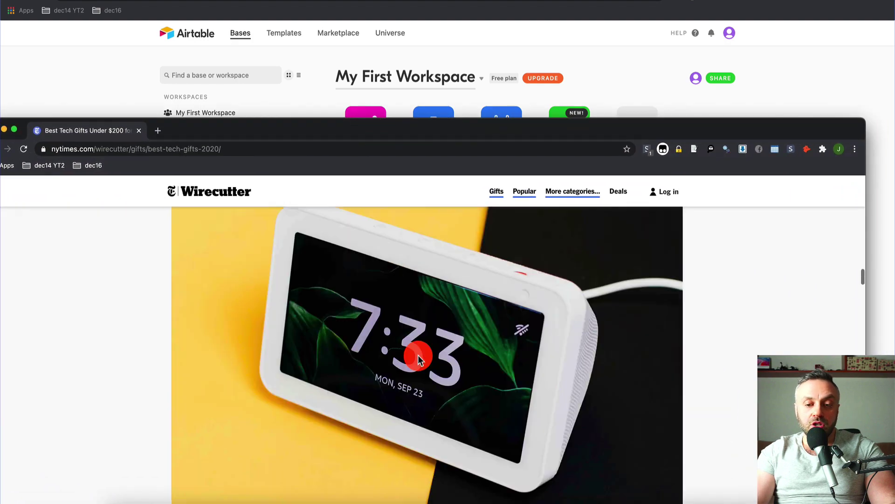
scroll(419, 359, "up", 5)
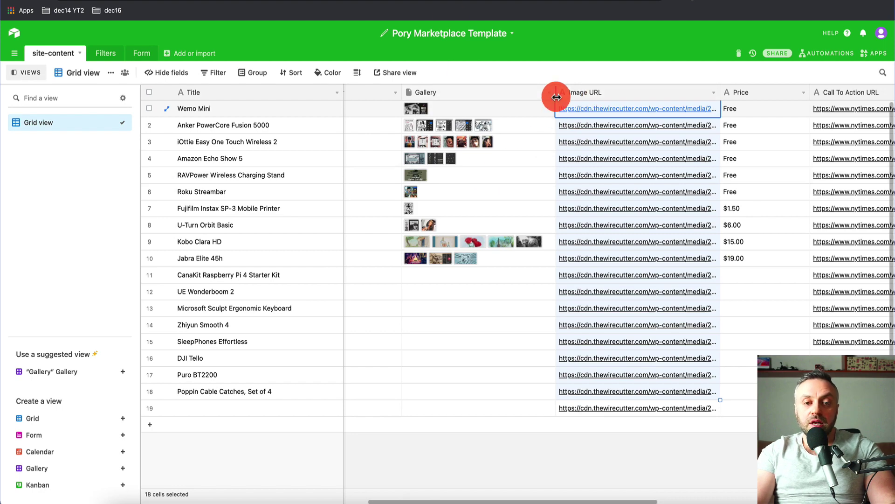
Place the article window beside the Airtable grid and add its Wemo plug photo to the Wemo Mini row's Gallery cell.
key("super+grave")
left_click_drag(480, 126, 587, 54)
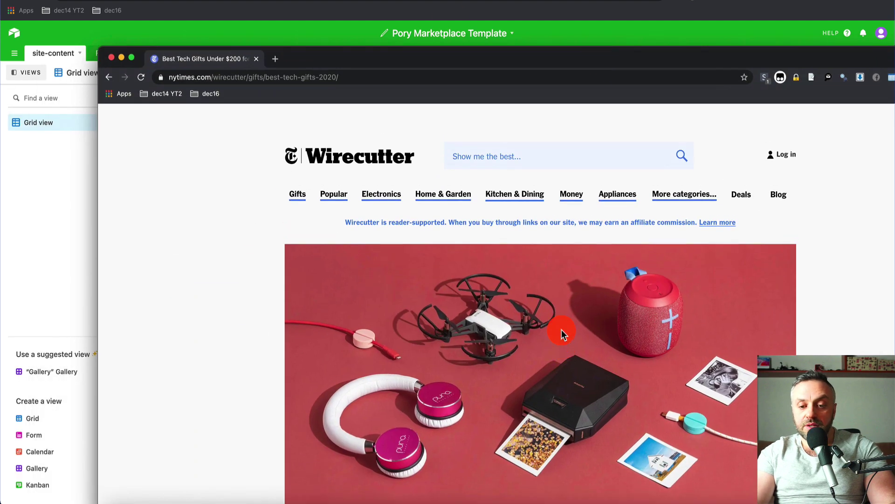
scroll(561, 331, "down", 10)
scroll(561, 329, "down", 5)
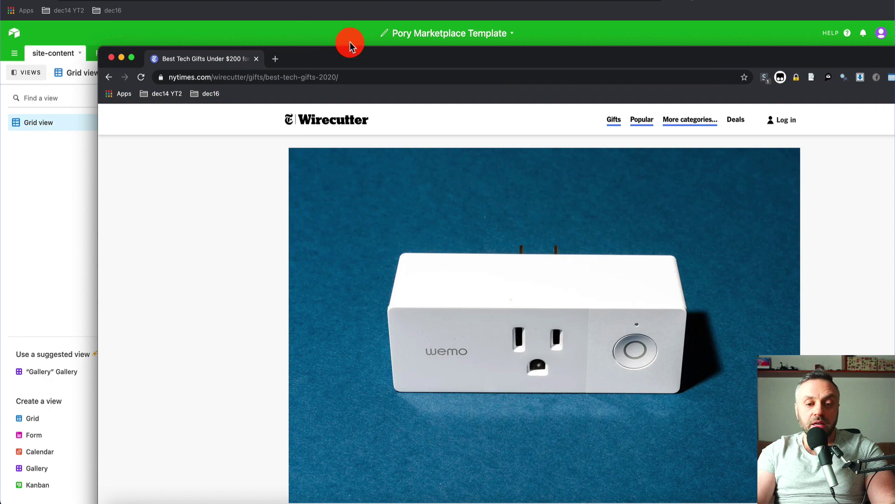
left_click_drag(350, 48, 855, 0)
left_click_drag(882, 136, 524, 114)
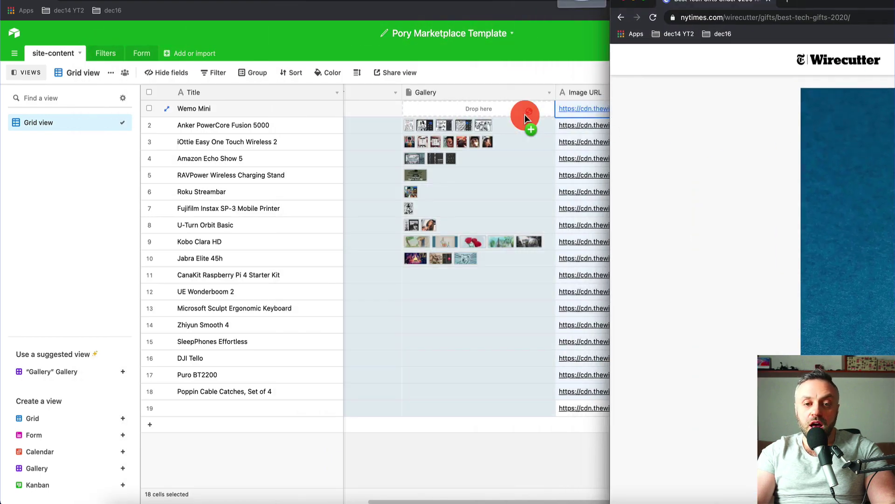
left_click_drag(455, 108, 453, 108)
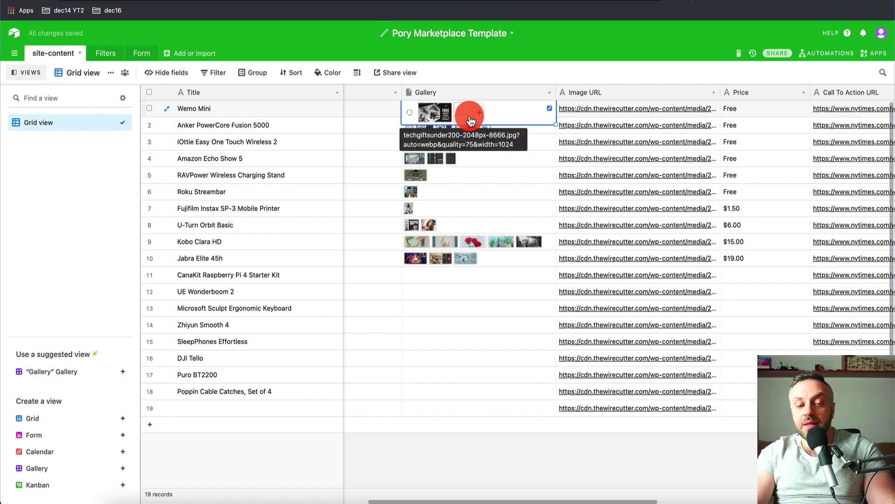
Remove the brushes-screen-sketching.jpg attachment from the Wemo Mini Gallery cell and close its attachment view.
mouse_move(468, 117)
left_mouse_down()
mouse_move(443, 115)
mouse_move(480, 113)
mouse_move(438, 114)
mouse_move(530, 136)
mouse_move(413, 111)
mouse_move(441, 115)
mouse_move(427, 114)
left_mouse_up()
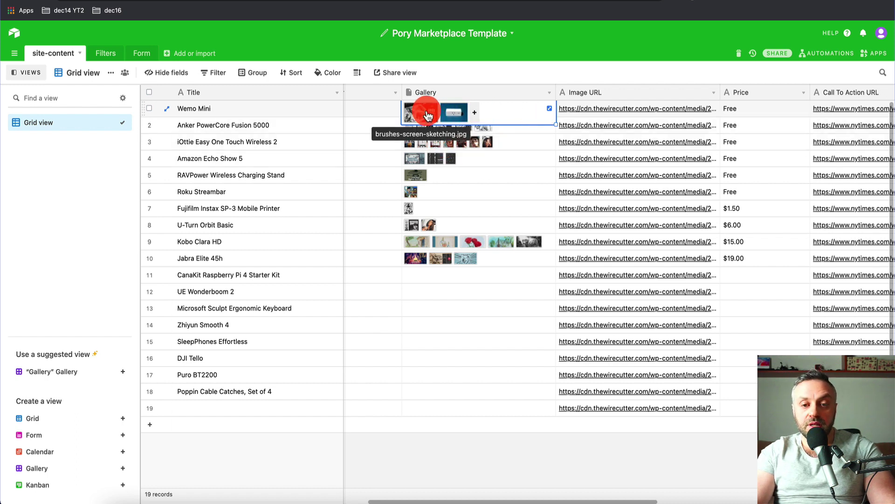
left_click(551, 111)
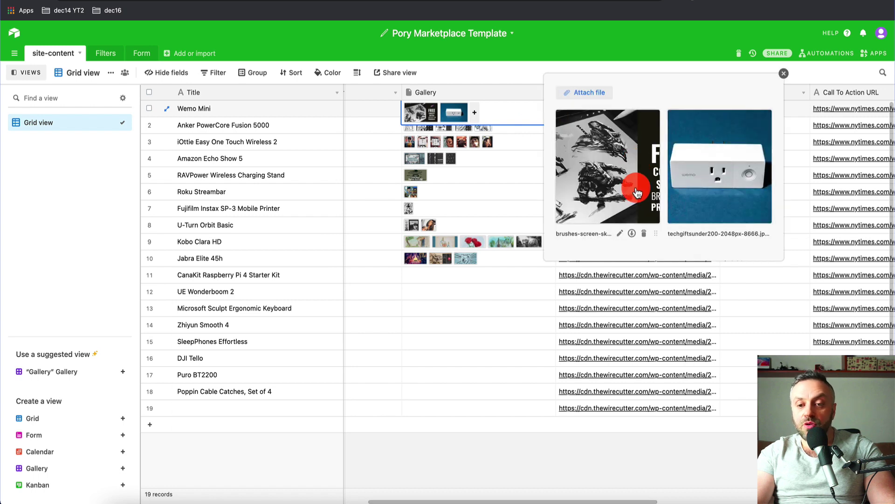
left_click(644, 233)
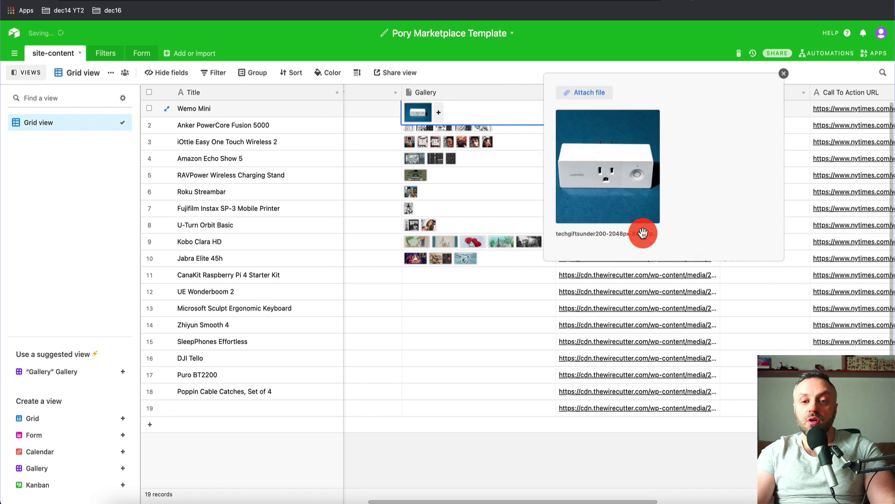
left_click(787, 76)
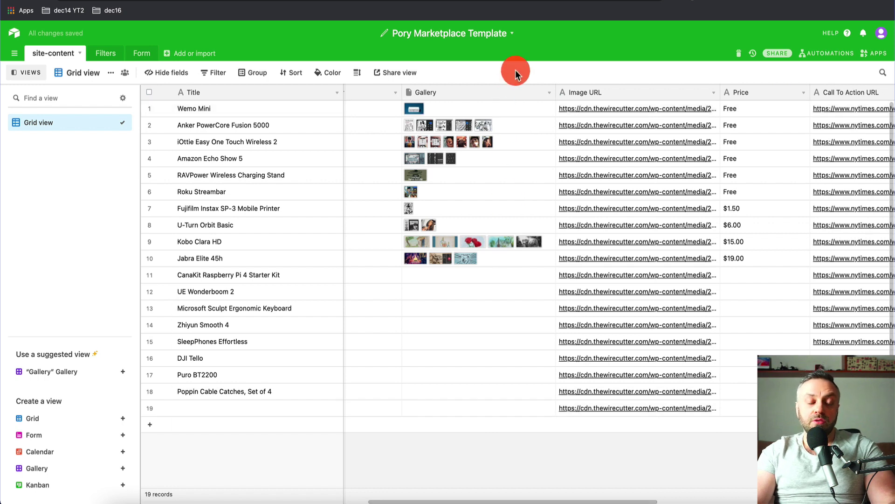
Add the article's charger photo to the Anker PowerCore Fusion 5000 Gallery cell and remove all the old brush images from it.
key("super+grave")
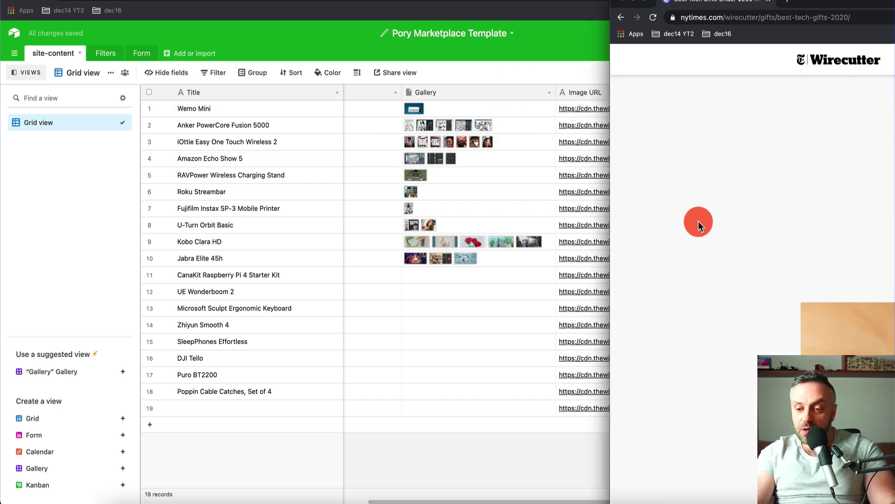
left_click_drag(843, 213, 497, 129)
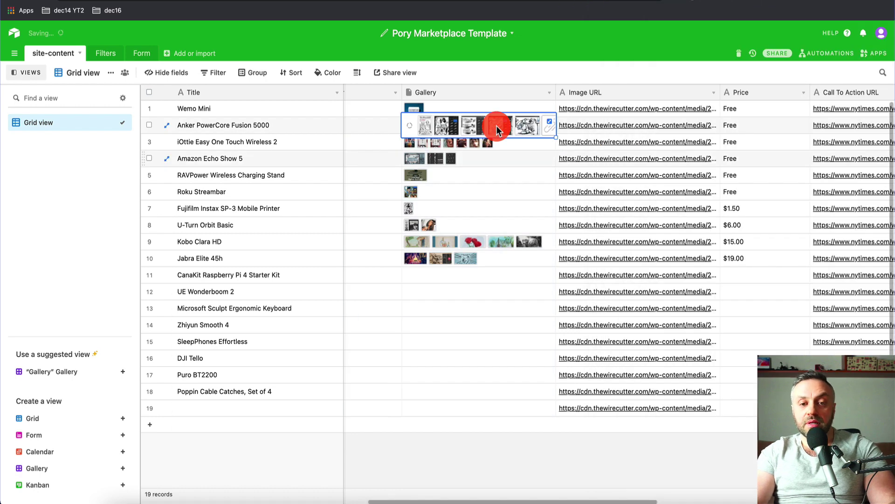
left_click(552, 124)
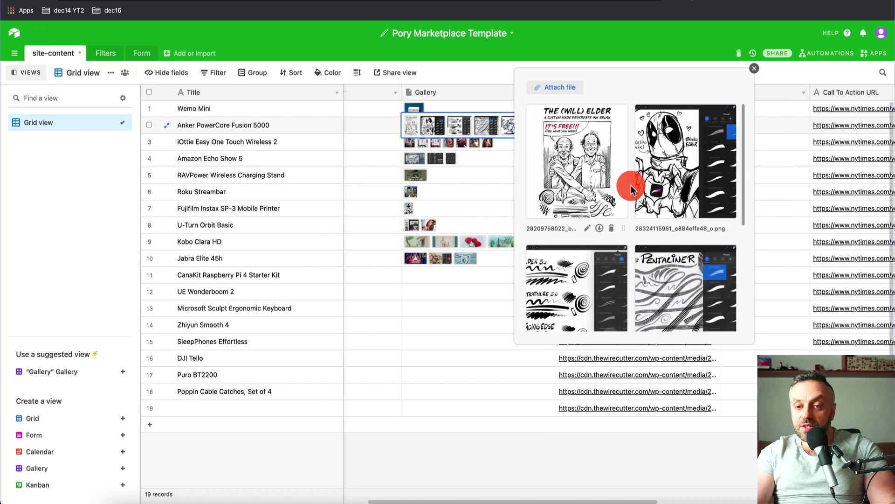
scroll(635, 186, "down", 5)
scroll(611, 187, "up", 5)
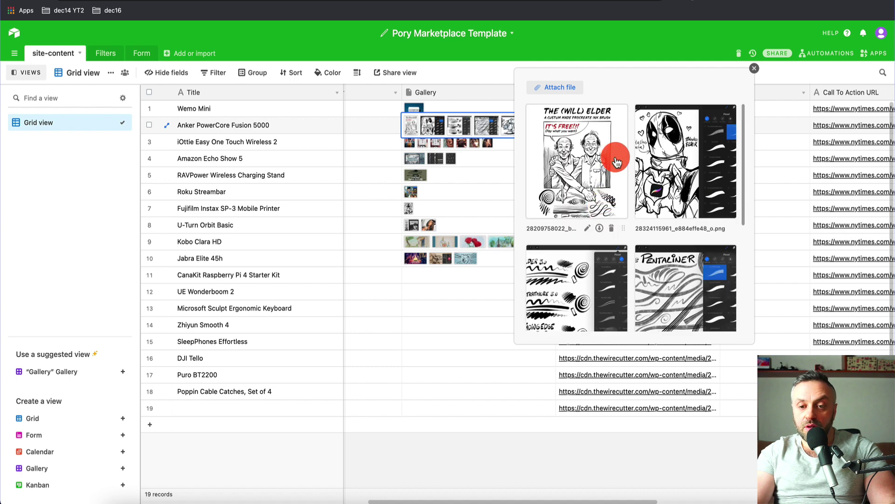
left_click(611, 228)
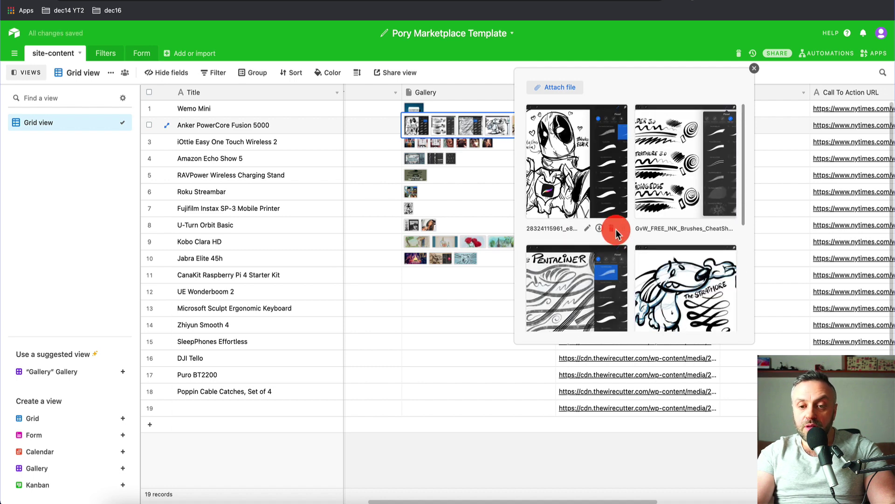
left_click(612, 228)
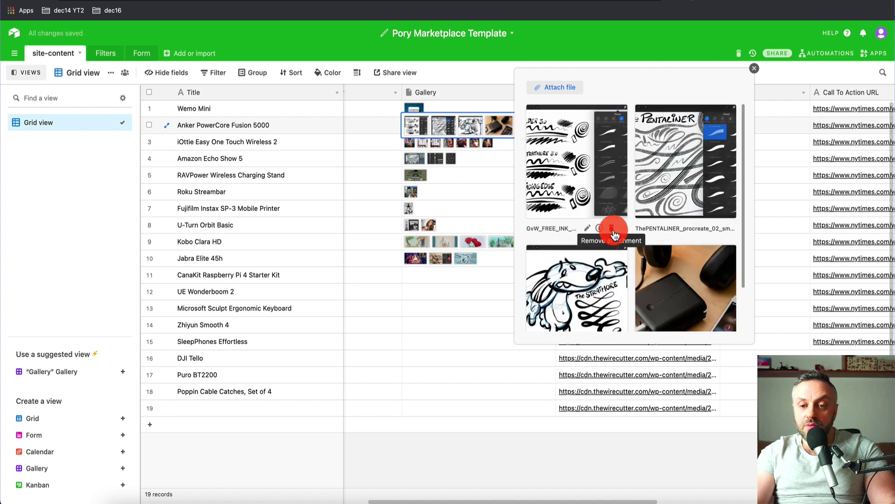
left_click(612, 228)
left_click(614, 228)
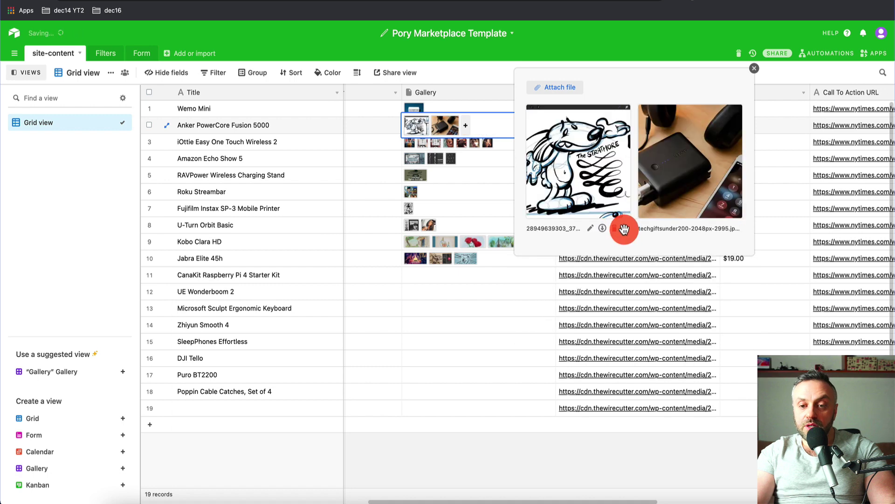
left_click(613, 228)
left_click(645, 65)
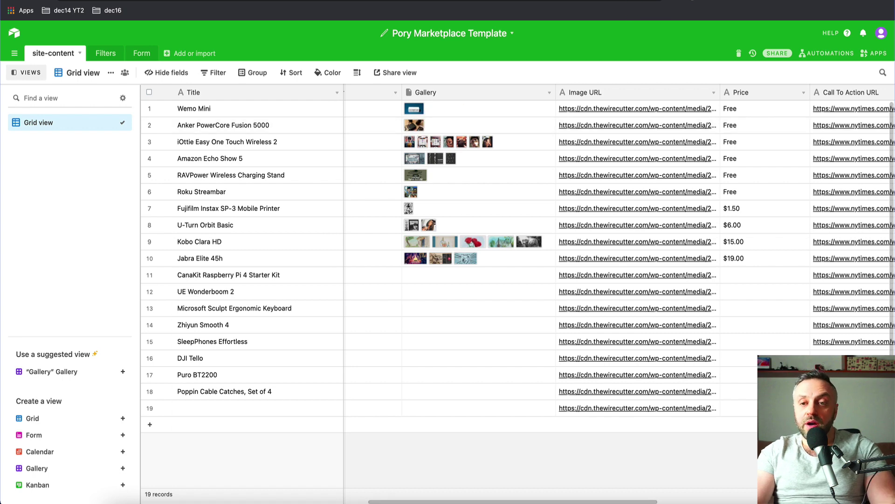
View the Gumroad page for the image-link-to-attachment Airtable script, and check the gift cards on the Pory site, including the additional ones.
left_click(657, 4)
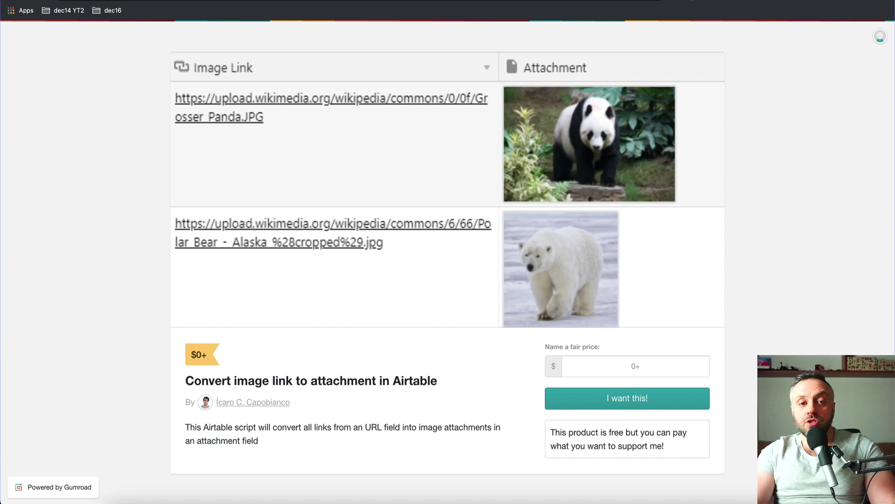
left_click(551, 1)
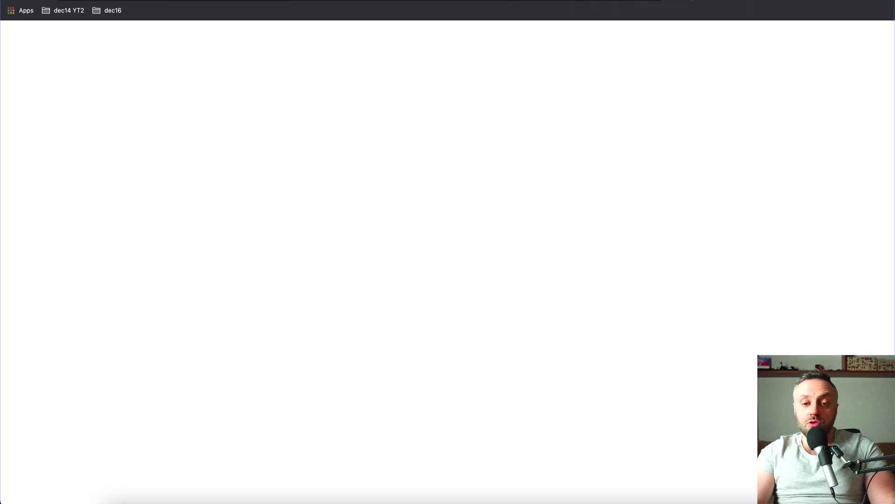
left_click(501, 78)
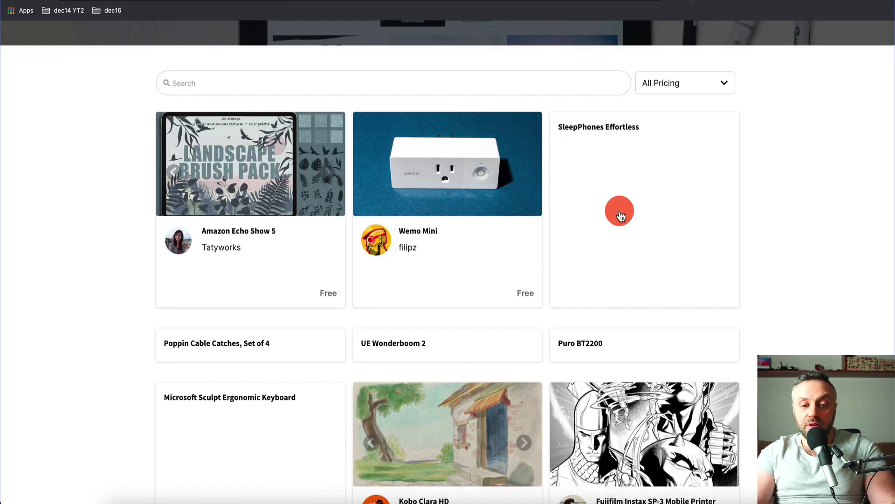
scroll(621, 213, "down", 3)
scroll(619, 212, "up", 2)
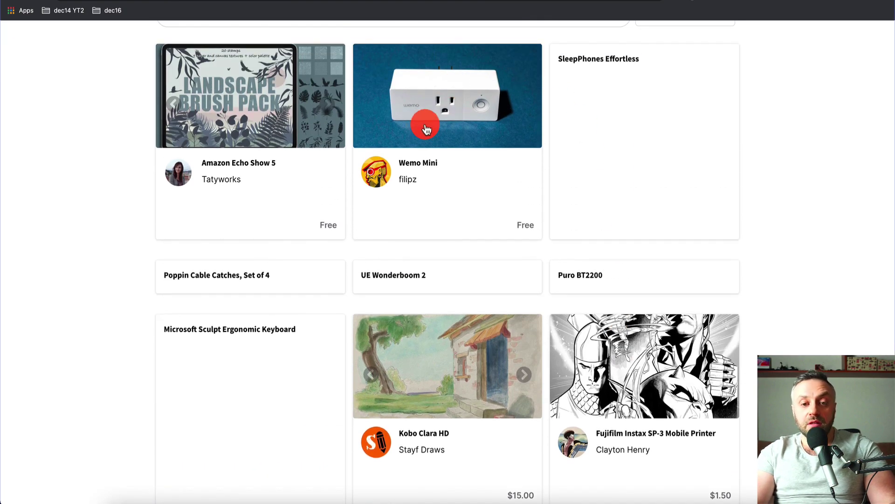
scroll(424, 135, "down", 7)
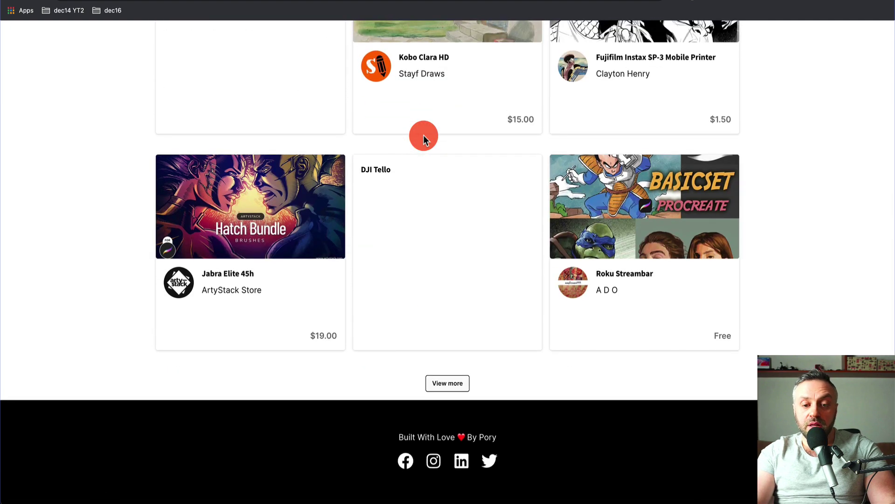
left_click(452, 385)
scroll(451, 344, "down", 7)
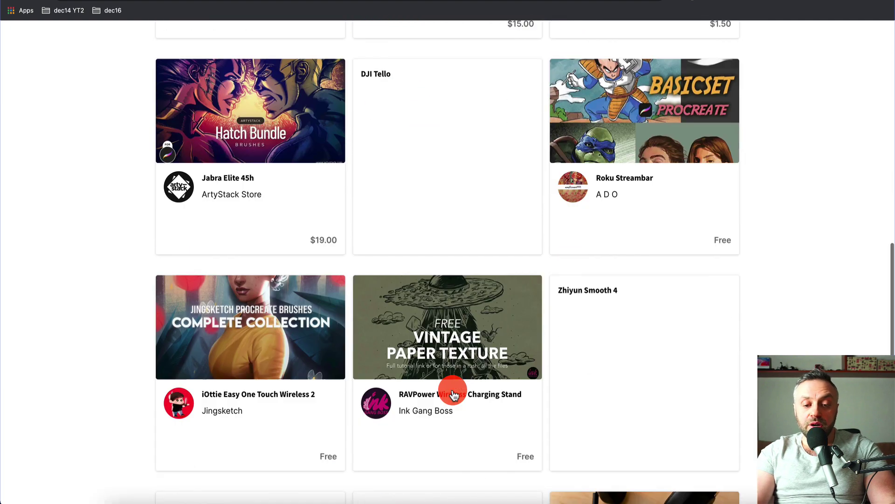
scroll(625, 305, "down", 2)
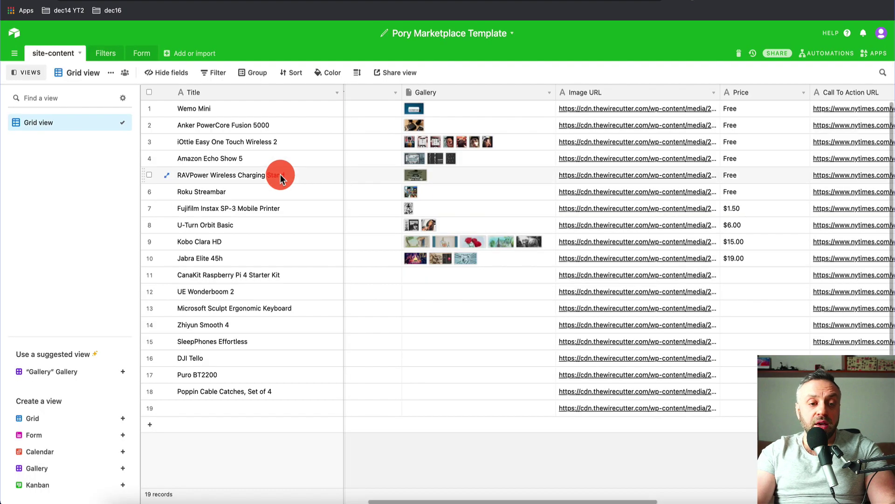
In the Airtable site-content table, set the Anker PowerCore Fusion 5000 row's Subtitle to Anker.
left_click(237, 127)
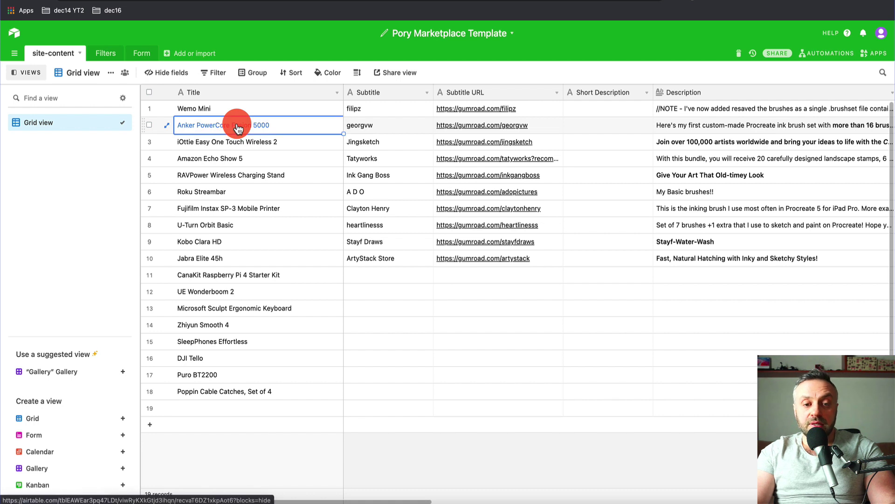
left_click(379, 123)
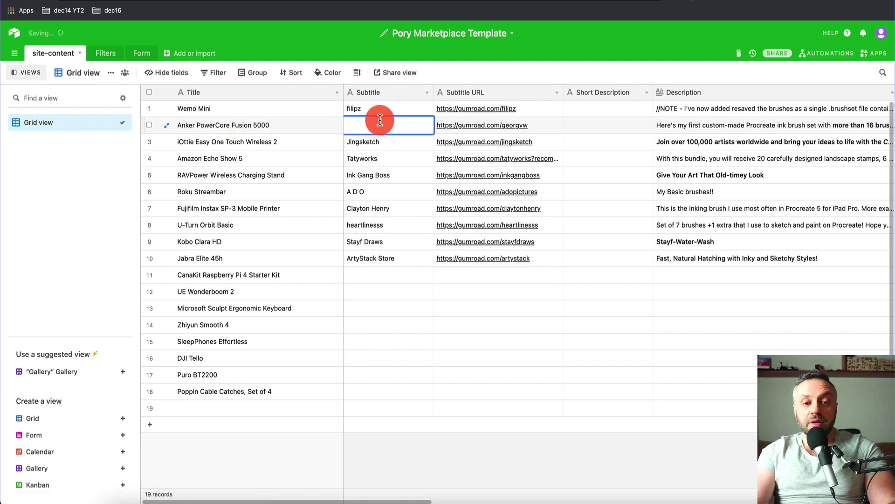
left_click(401, 141)
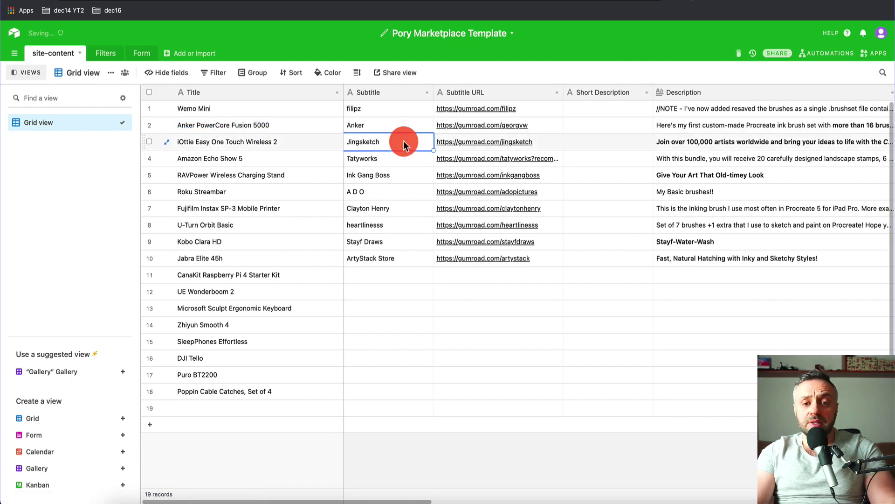
left_click(390, 127)
Enter "Short description" as the Short Description of the Anker PowerCore Fusion 5000 row.
scroll(390, 127, "right", 7)
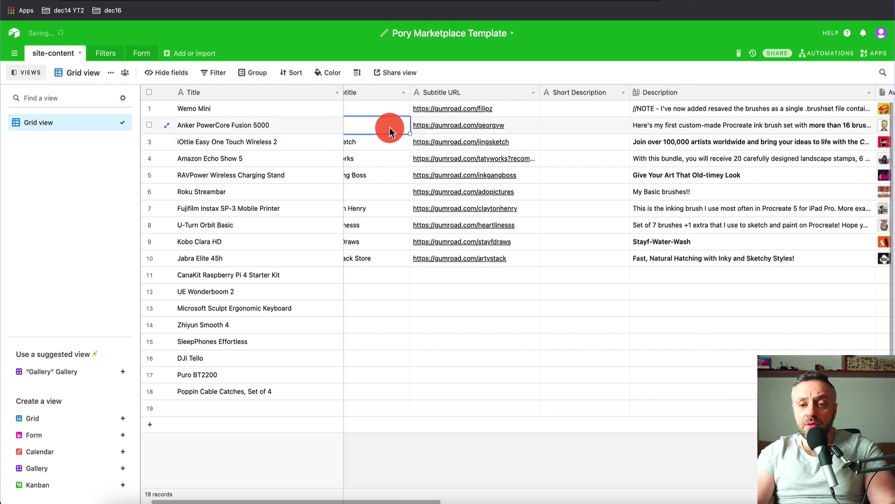
scroll(390, 131, "left", 7)
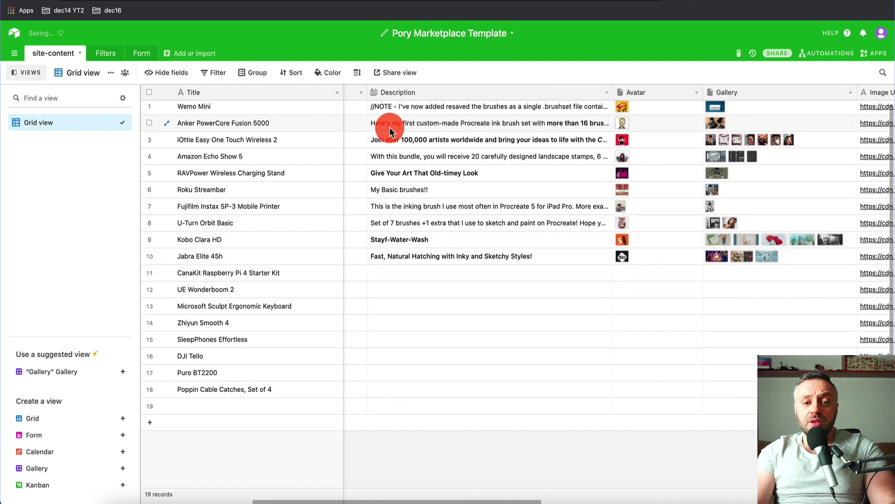
left_click(597, 132)
type("Short description")
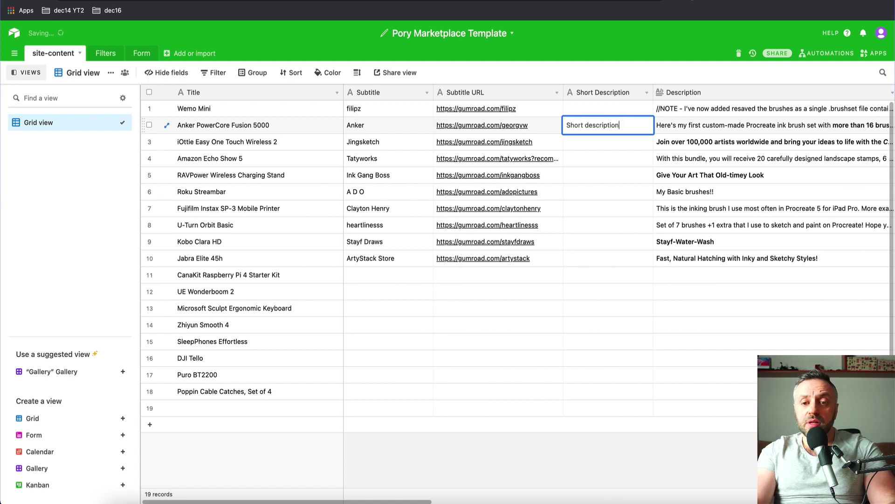
key("Return")
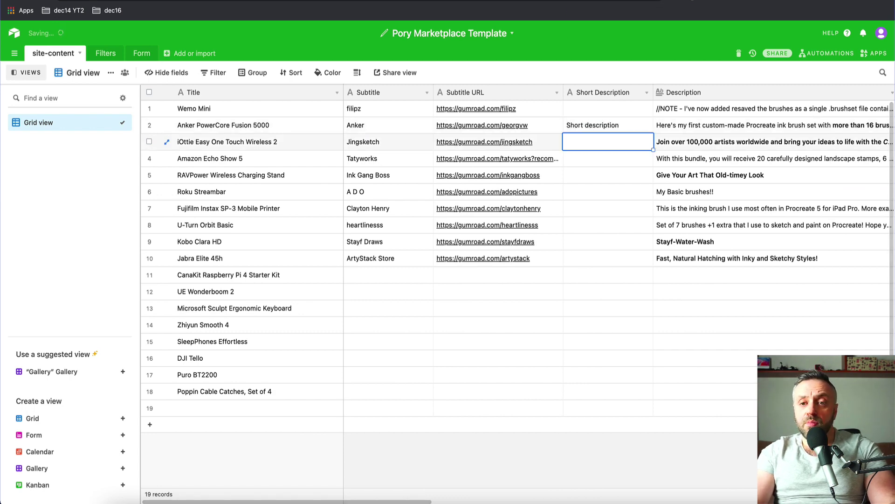
On the published gift site, load the additional cards and view the Anker PowerCore Fusion 5000 details, closing them when done.
key("ctrl+Tab")
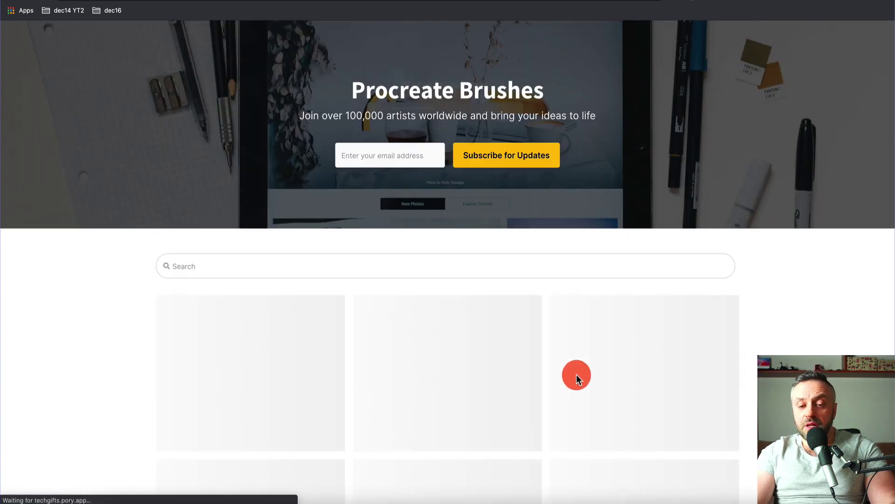
scroll(576, 373, "down", 15)
scroll(605, 325, "down", 7)
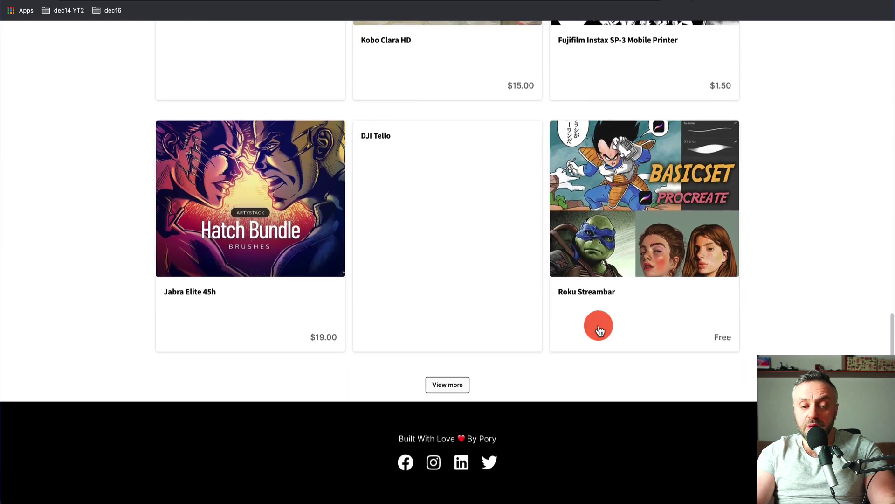
left_click(459, 388)
scroll(458, 386, "down", 15)
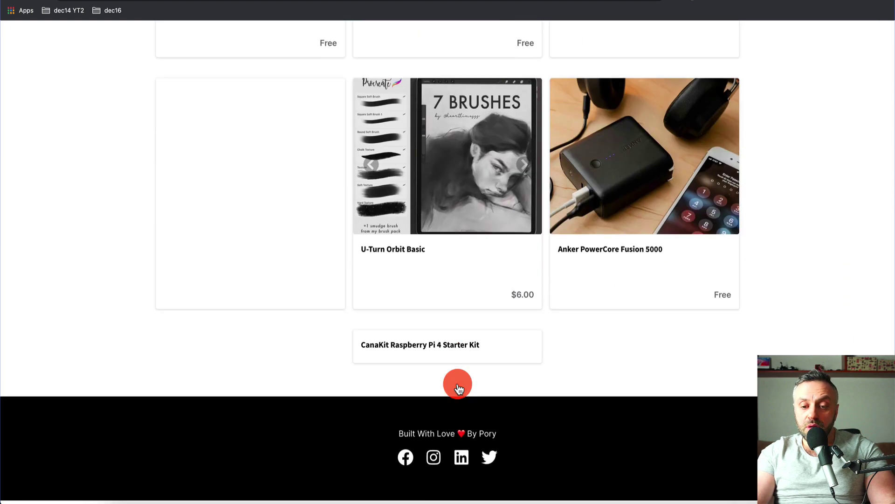
left_click(641, 171)
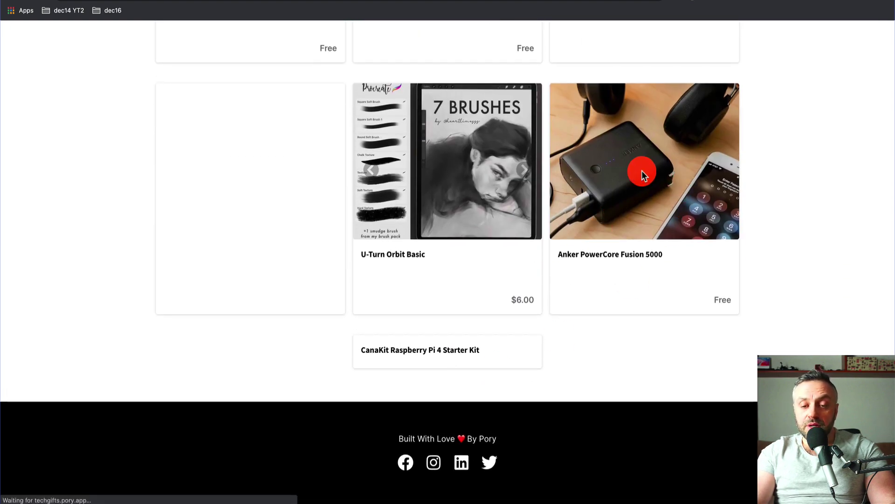
scroll(405, 275, "down", 2)
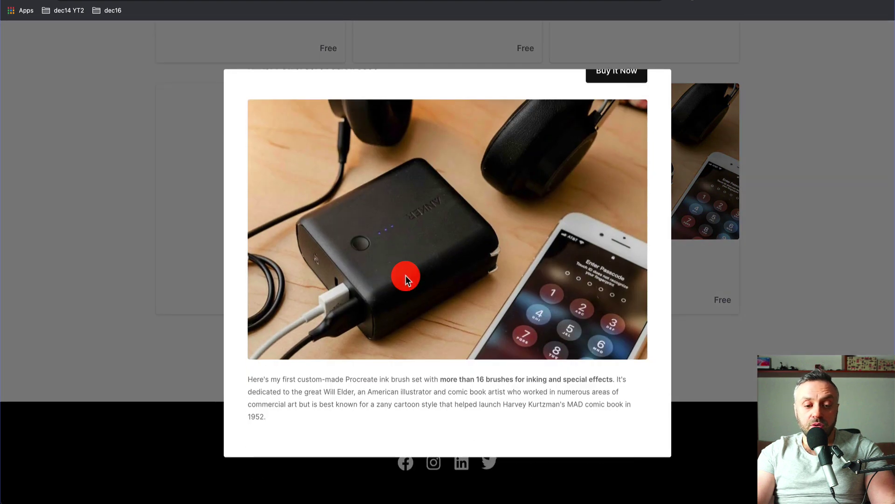
scroll(644, 126, "up", 2)
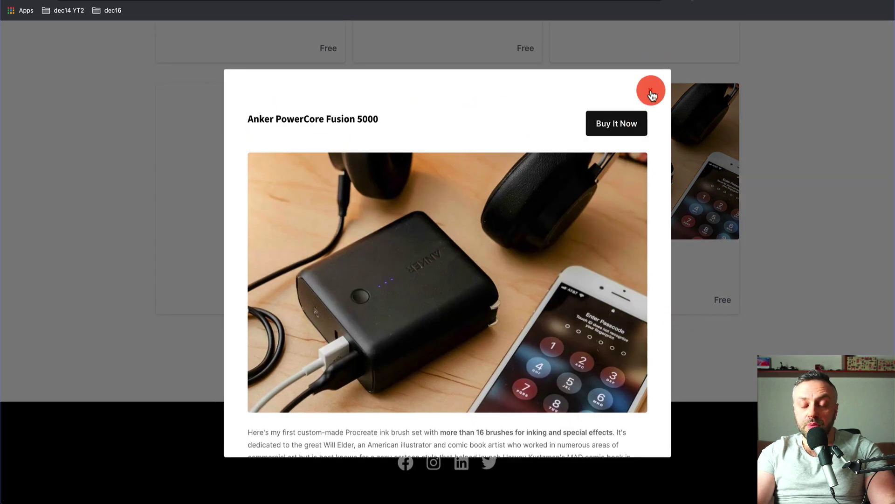
left_click(651, 92)
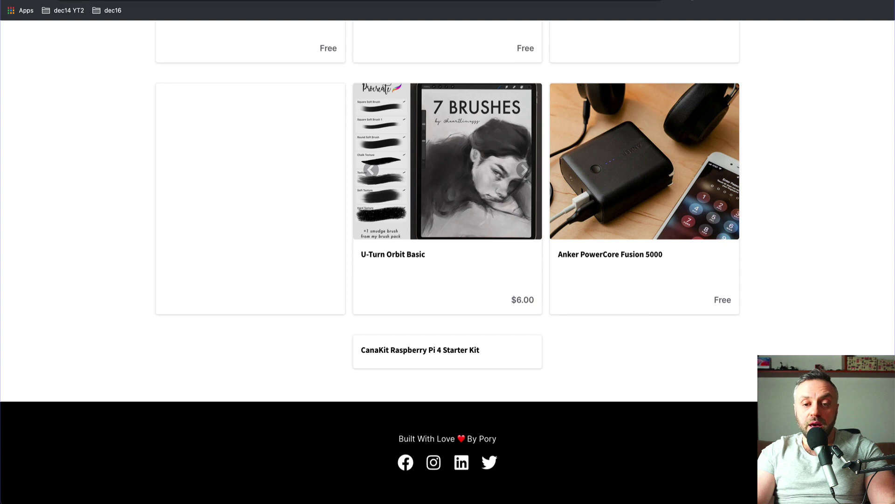
Refresh the site preview in the Pory editor and check the Anker PowerCore Fusion 5000 card among the additional records.
left_click(163, 41)
key("super+r")
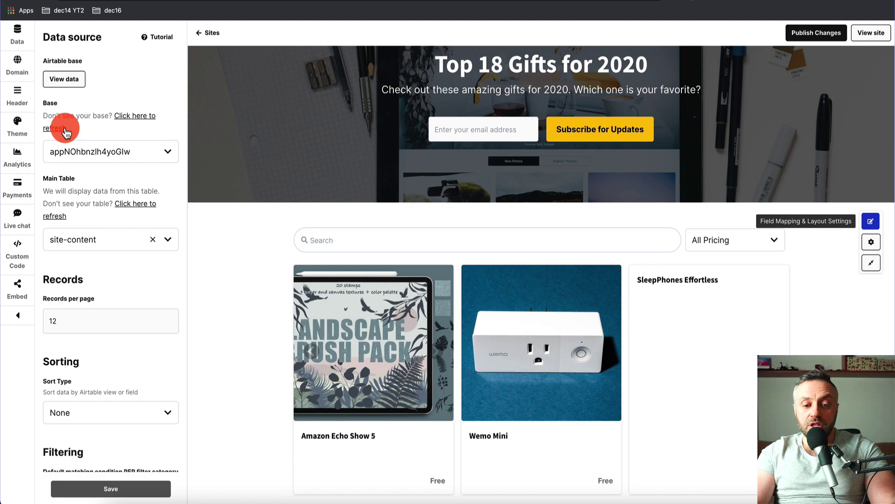
left_click(586, 321)
scroll(569, 340, "down", 15)
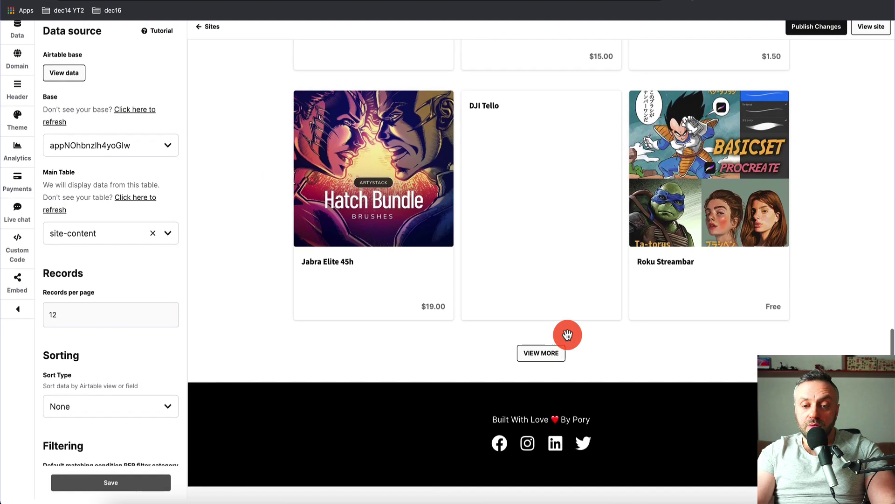
left_click(545, 364)
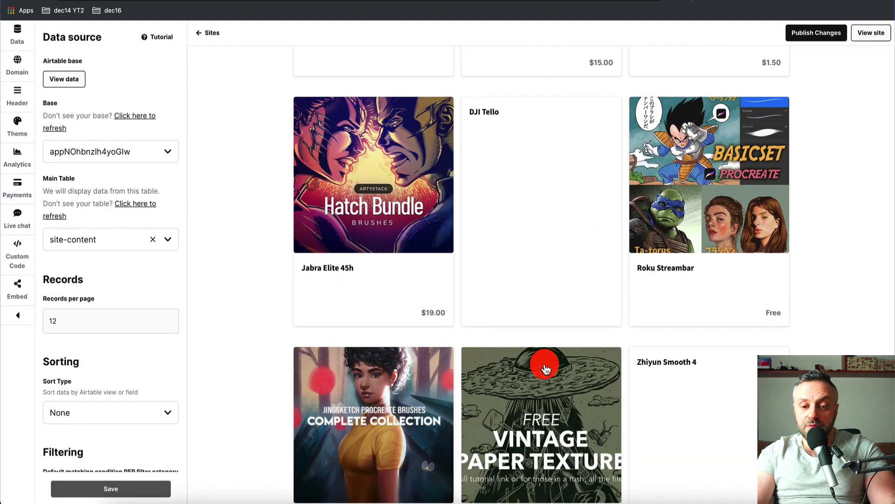
scroll(543, 362, "down", 10)
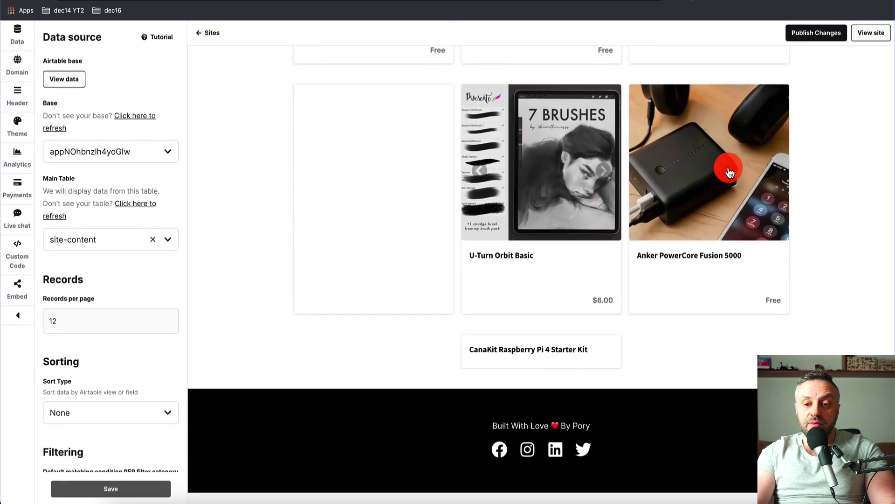
Compare the Anker PowerCore Fusion 5000 row's Short Description in Airtable with its card on the published site and in the Pory editor.
left_click(409, 4)
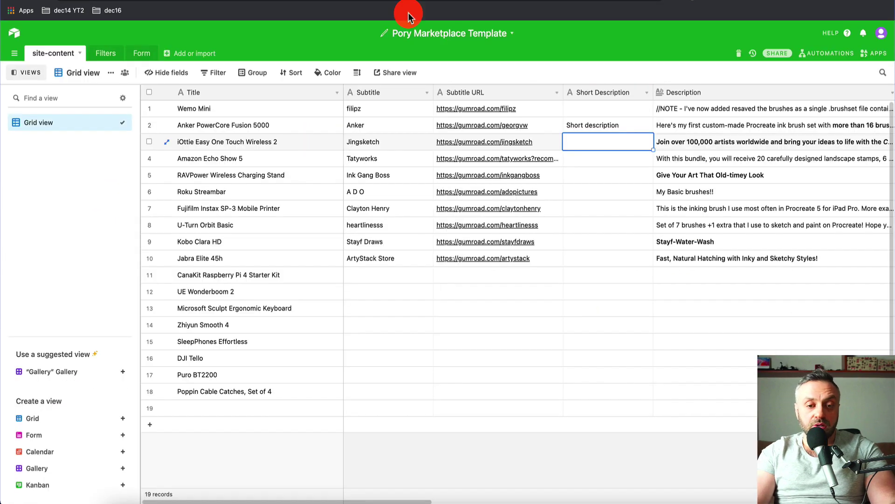
left_click(607, 125)
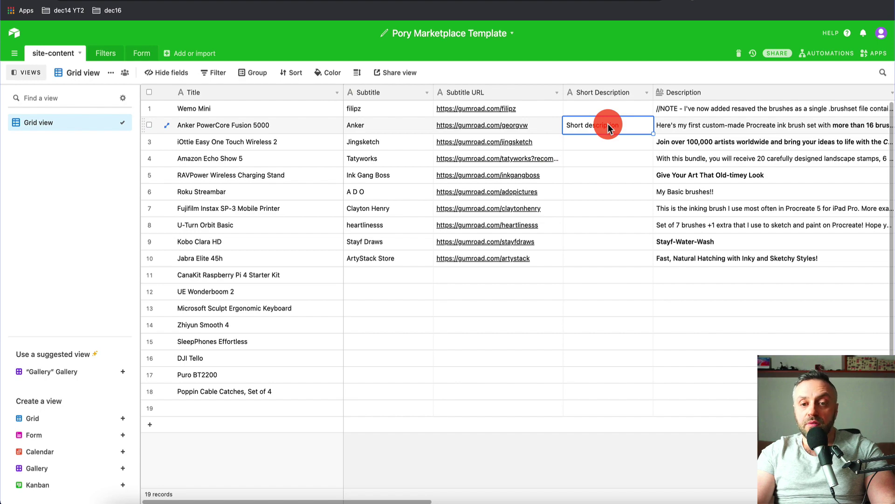
key("ctrl+shift+Tab")
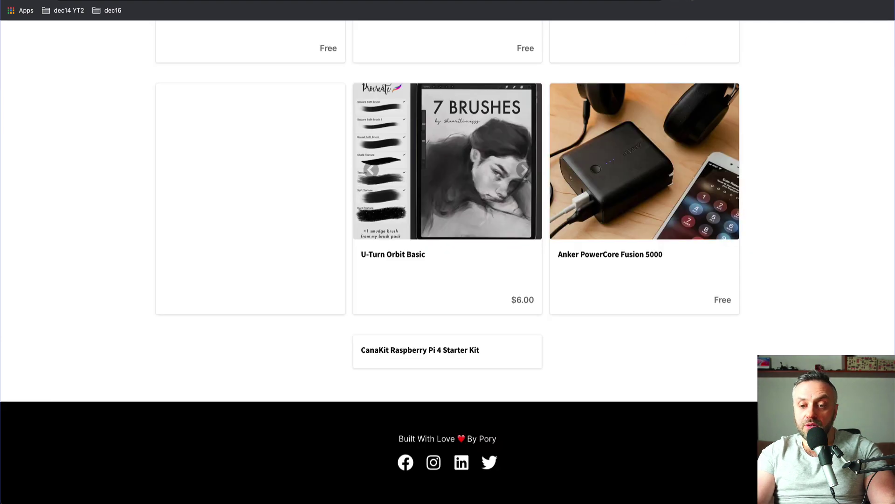
left_click(640, 160)
scroll(639, 154, "up", 10)
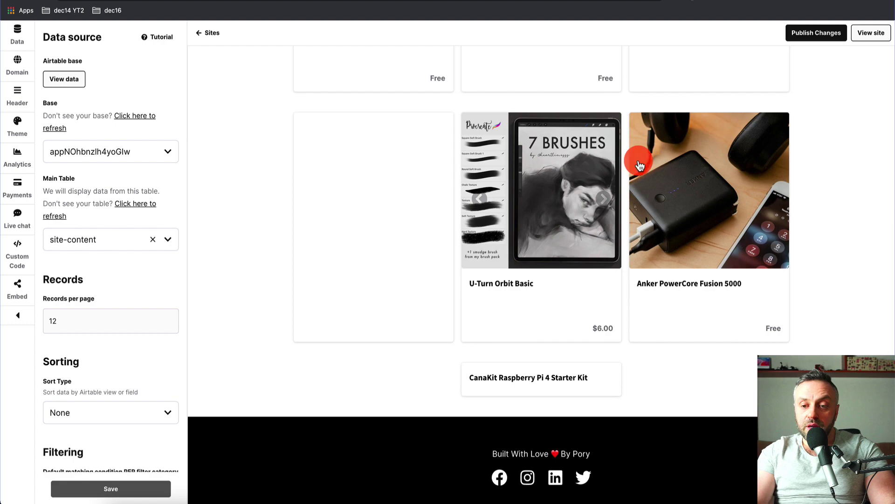
scroll(731, 179, "down", 1)
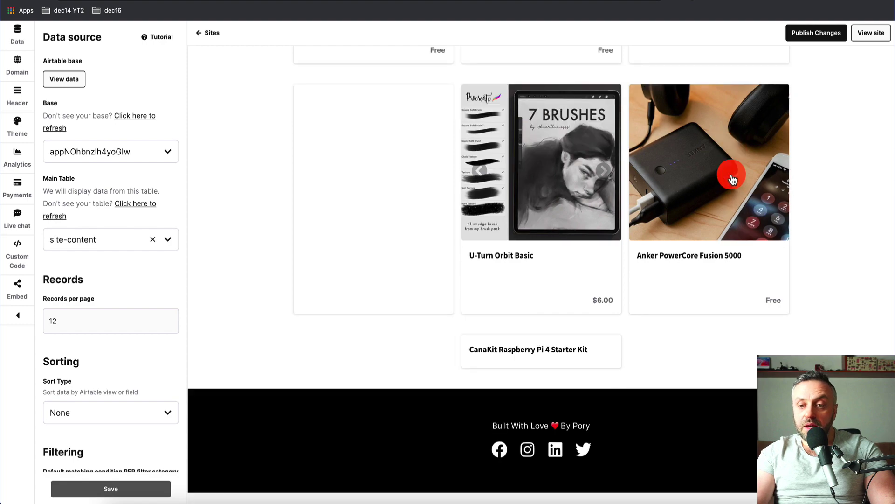
left_click(707, 193)
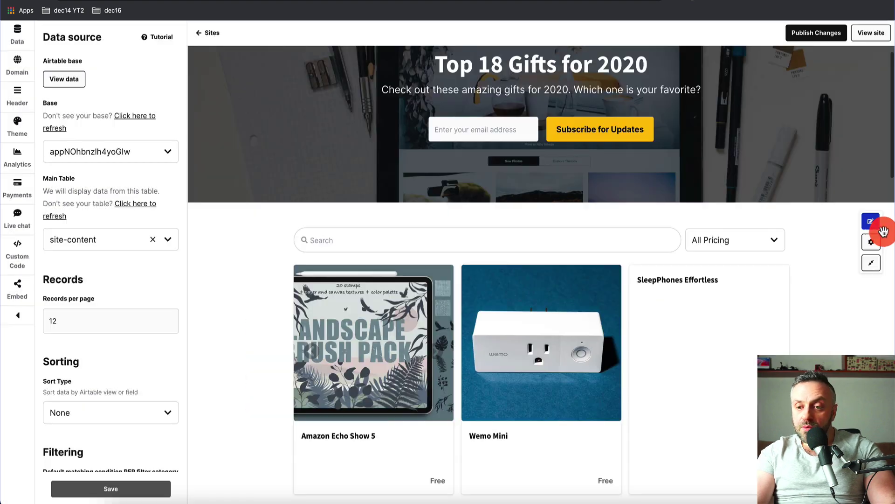
In the card view's field mapping, map Short Description to the Airtable Short Description field and save the configuration.
left_click(874, 232)
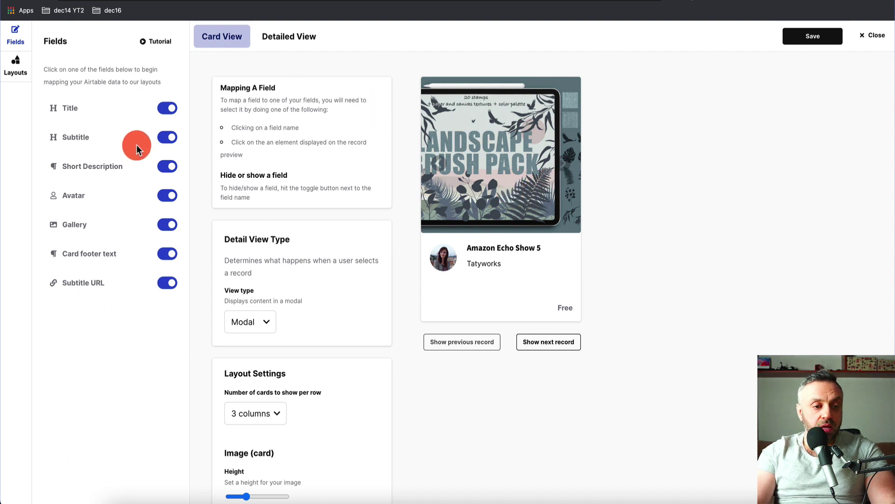
left_click(166, 167)
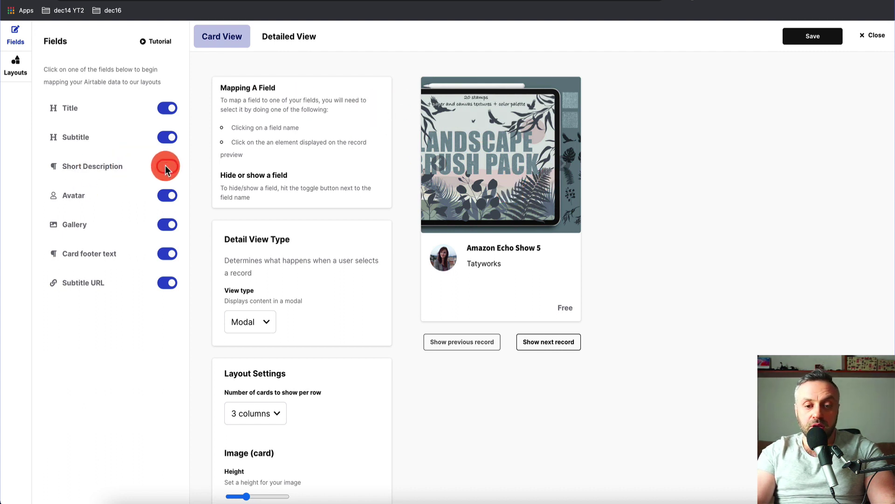
left_click(166, 168)
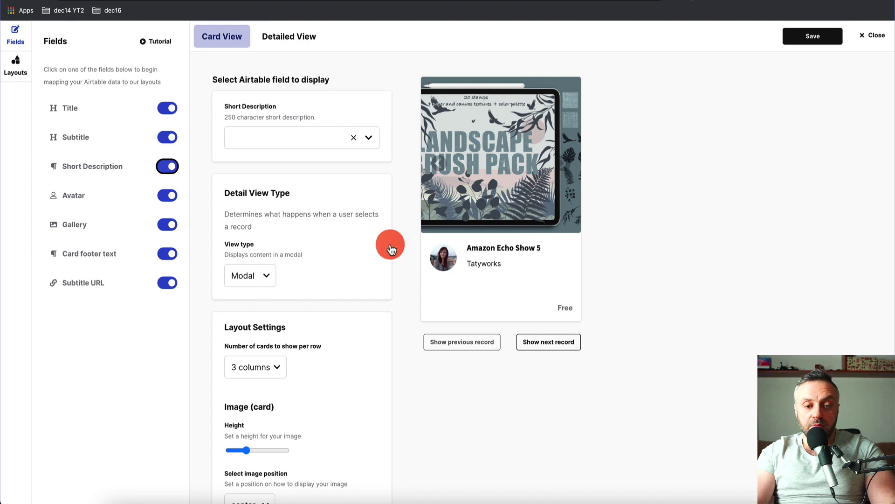
left_click(275, 144)
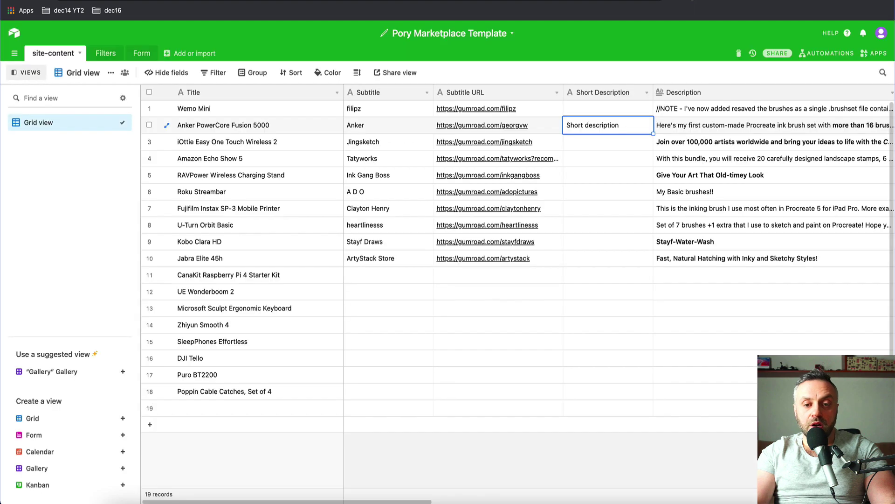
left_click(609, 96)
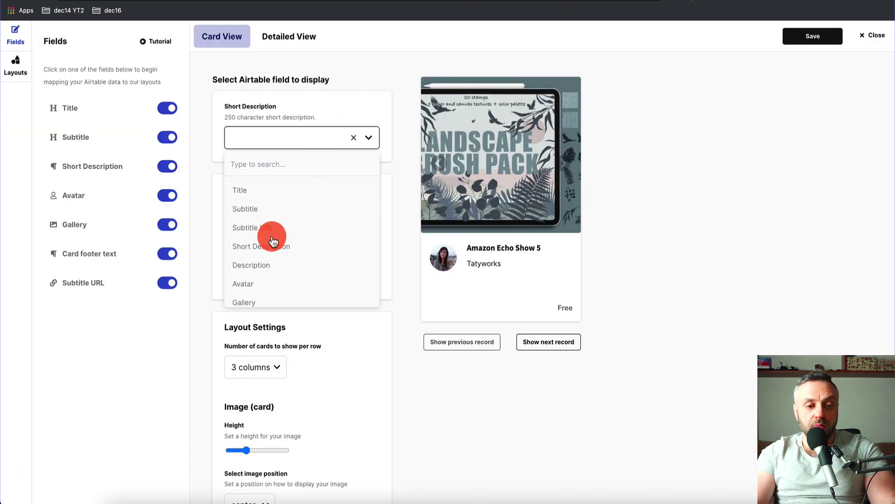
left_click(276, 247)
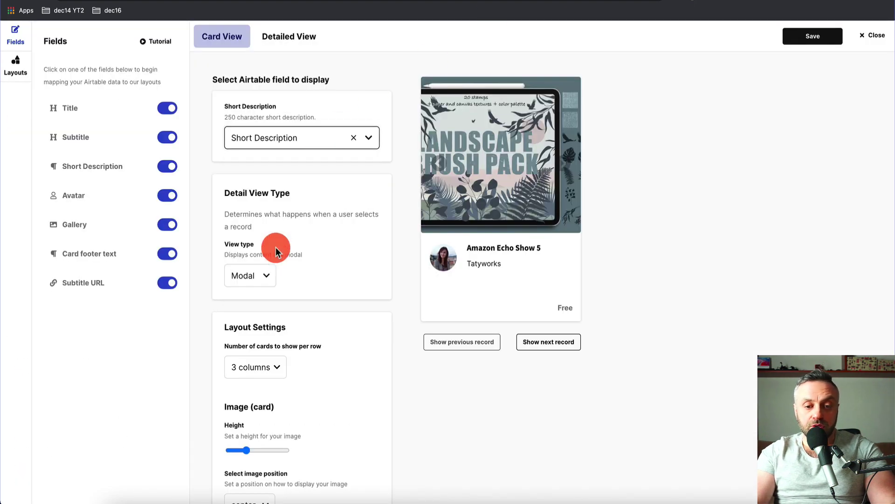
left_click(823, 41)
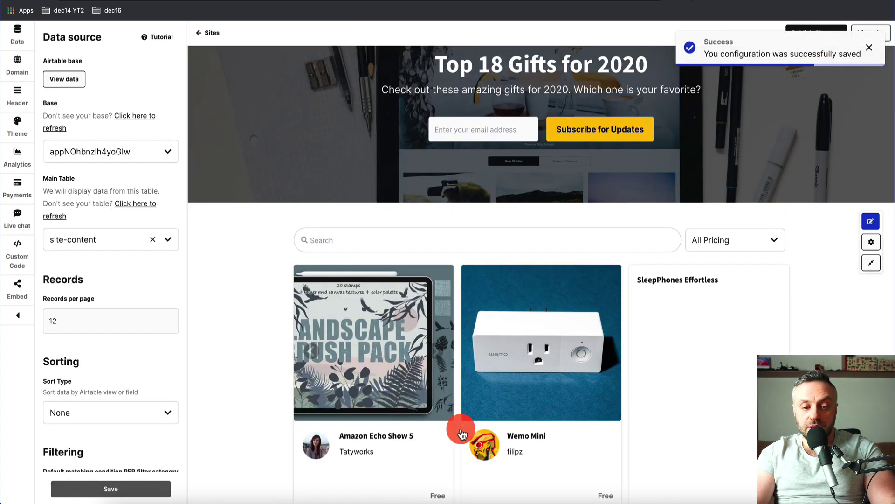
Reload the published gift site and check the updated Anker PowerCore Fusion 5000 card among the additional records.
scroll(462, 433, "down", 15)
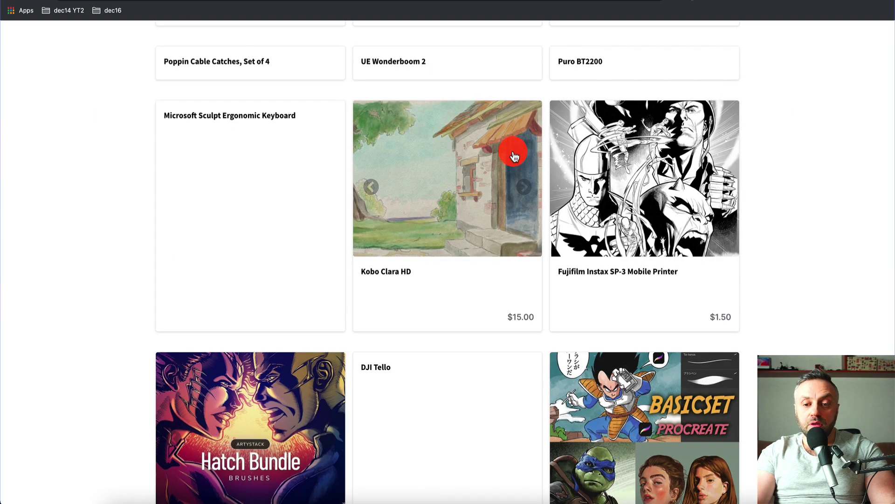
left_click(515, 156)
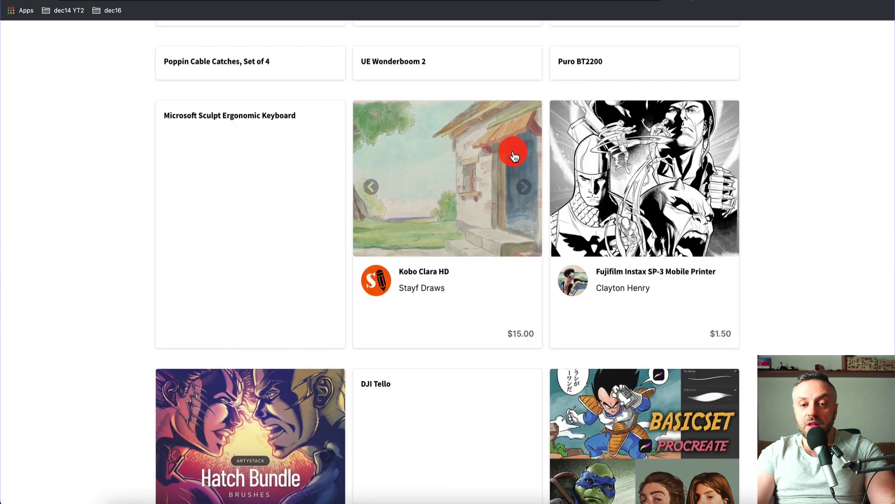
scroll(514, 150, "down", 5)
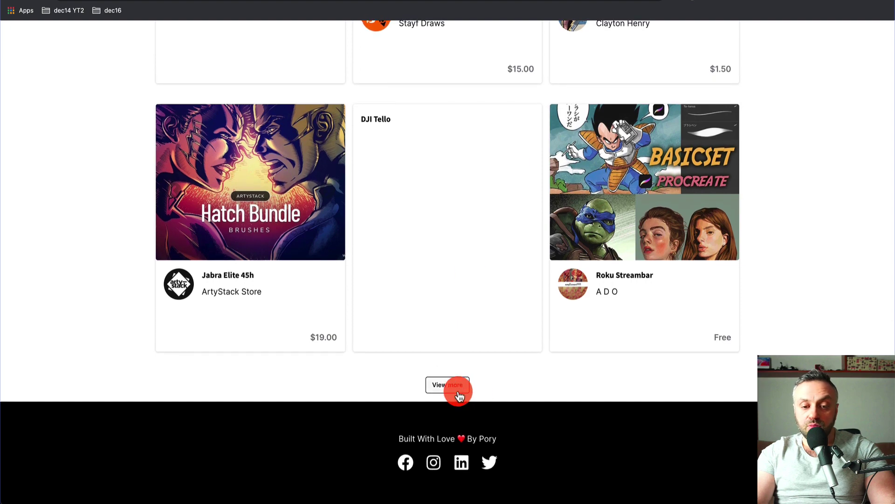
left_click(457, 390)
scroll(459, 395, "down", 2)
scroll(458, 391, "down", 10)
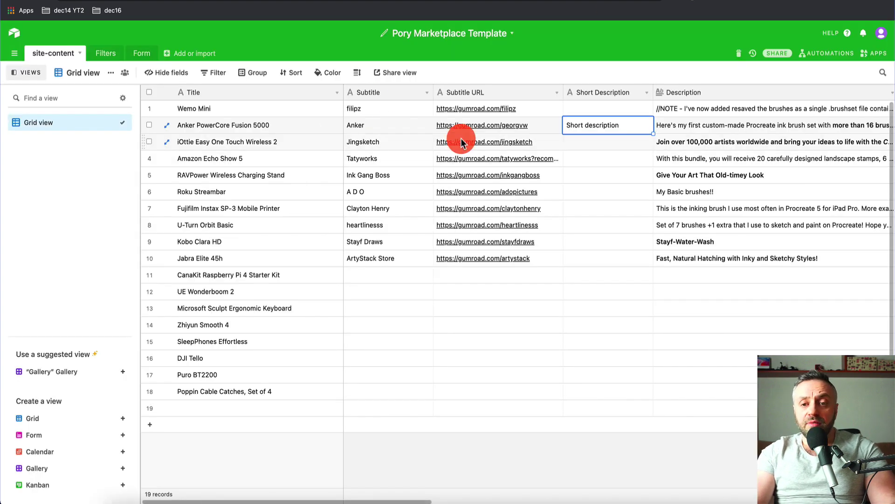
Review the remaining site-content columns in Airtable, including Description, Avatar and Gallery.
scroll(460, 140, "right", 6)
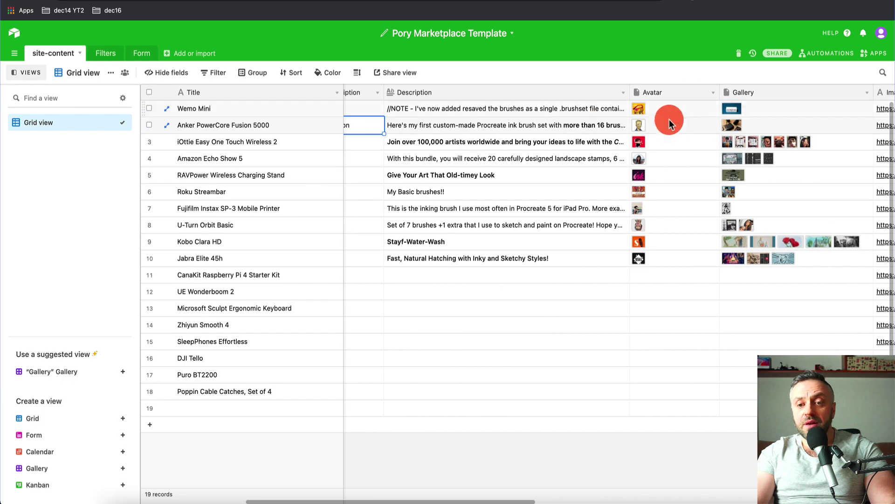
scroll(686, 114, "right", 6)
scroll(686, 115, "right", 4)
scroll(685, 114, "left", 15)
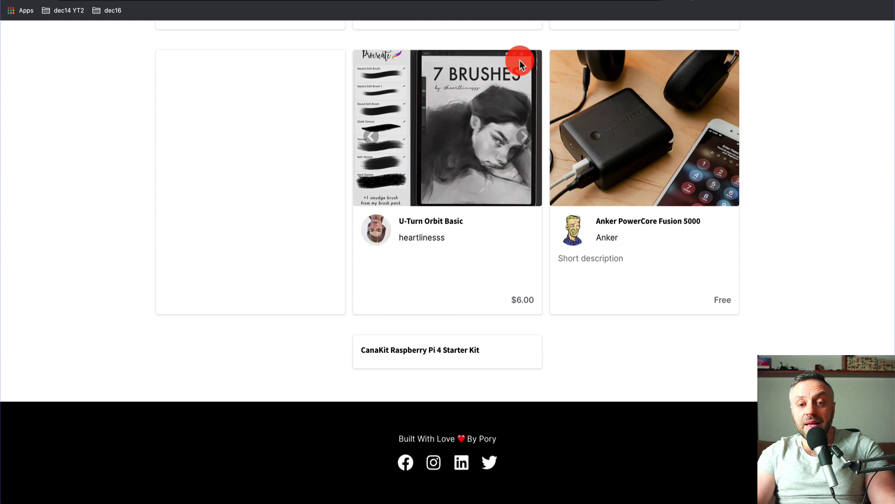
View the Anker PowerCore Fusion 5000 detail window on the published site, including its description and Buy It Now link, and close it.
left_click(444, 103)
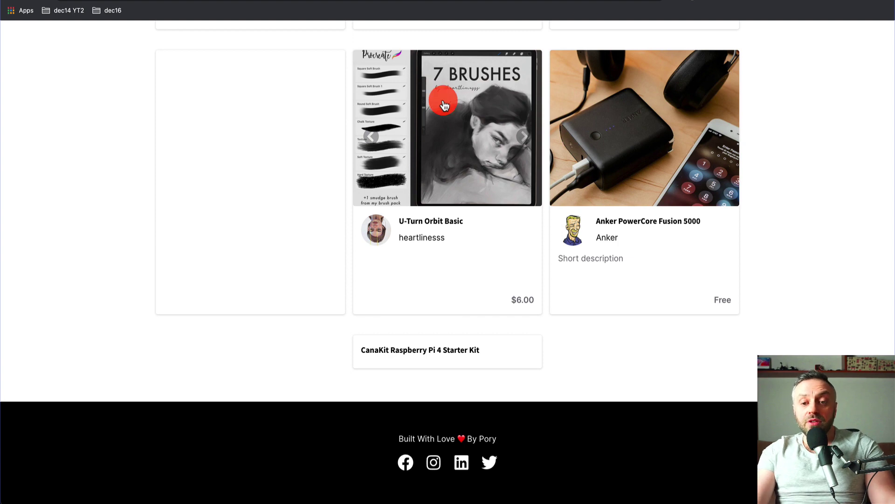
left_click(579, 133)
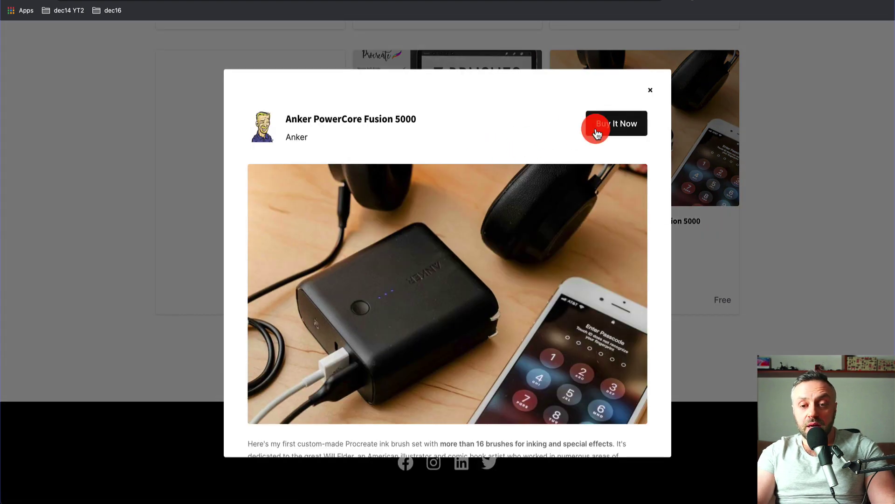
scroll(412, 321, "down", 3)
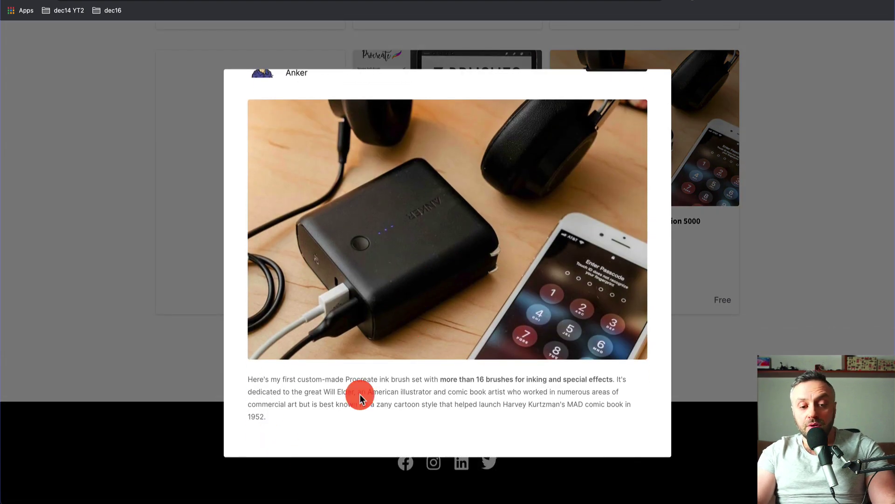
scroll(361, 339, "up", 3)
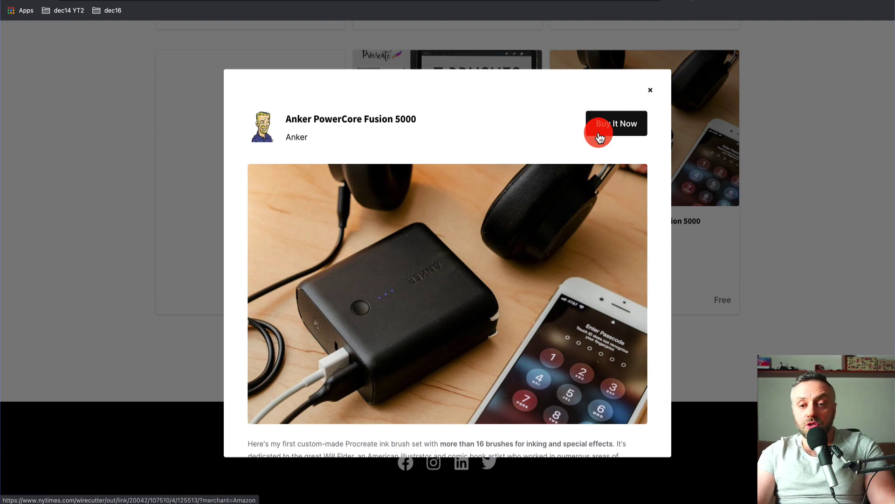
left_click(651, 91)
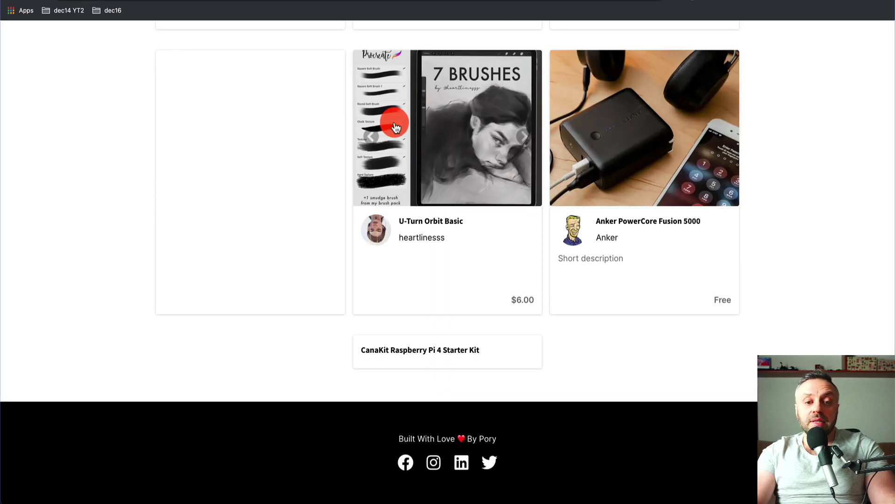
Look over the published site's header and gift cards, and the Google search results for best holiday gifts.
scroll(395, 127, "up", 15)
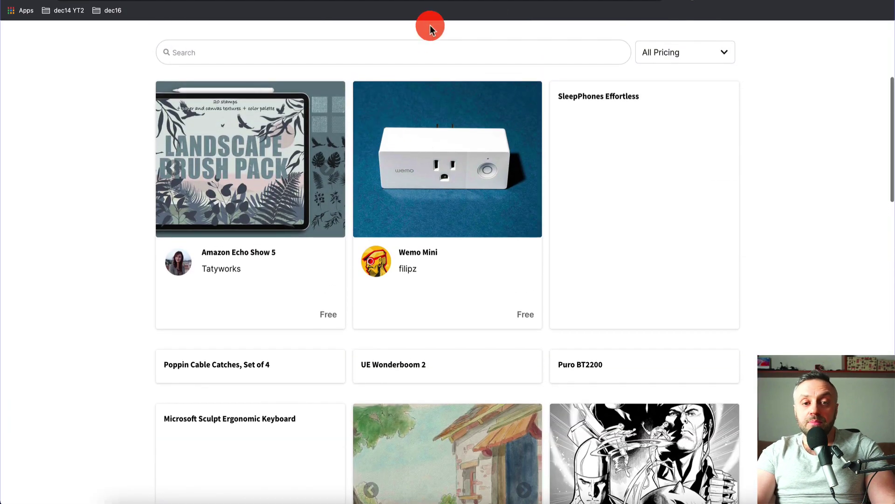
key("ctrl+Tab")
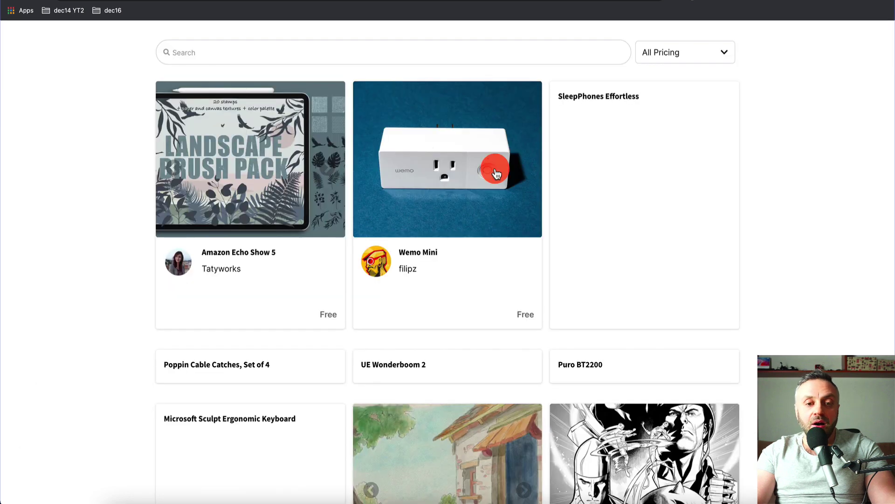
scroll(495, 172, "up", 5)
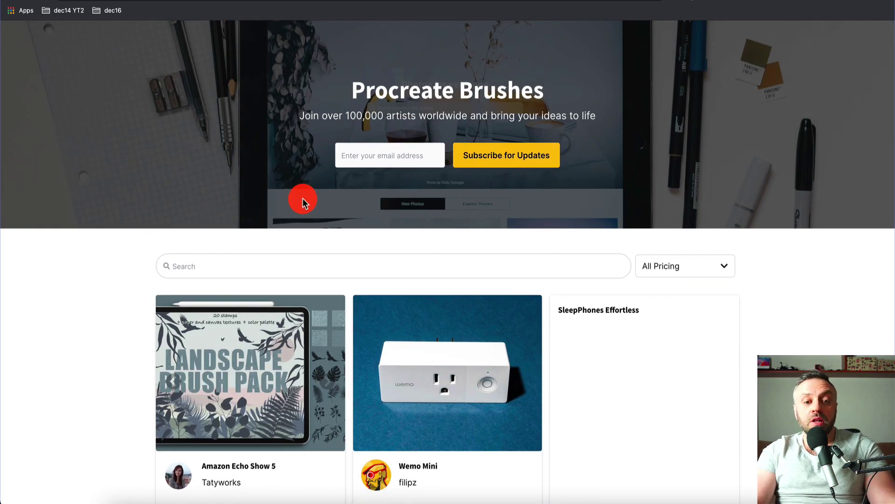
scroll(303, 200, "down", 8)
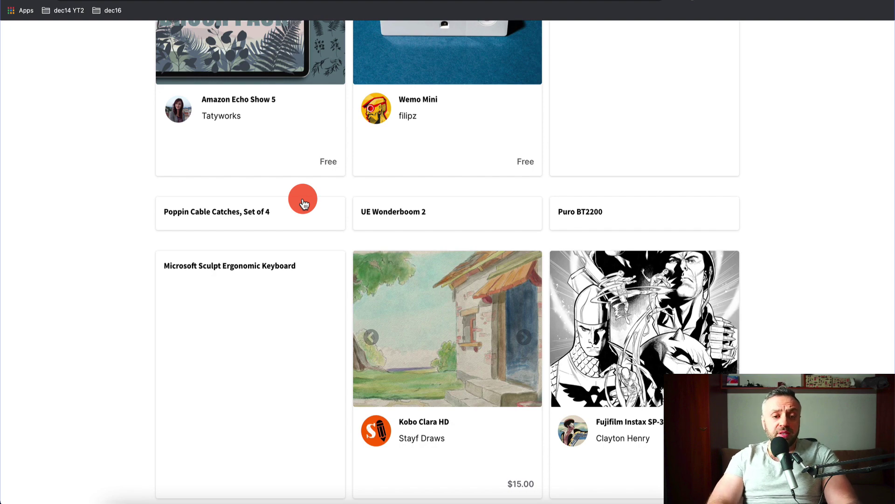
scroll(303, 200, "down", 15)
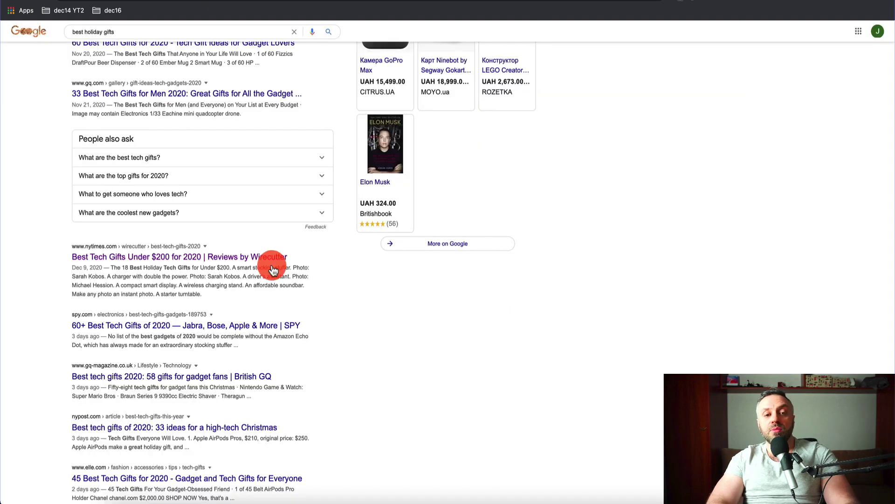
scroll(265, 260, "up", 5)
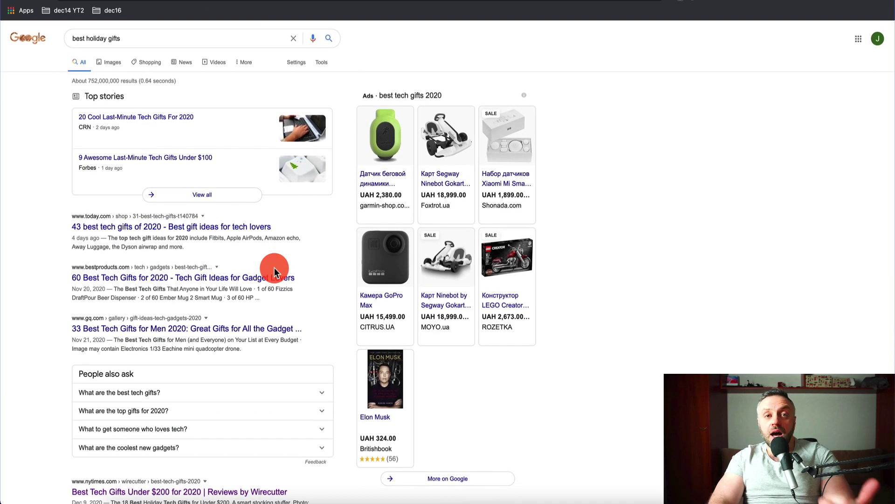